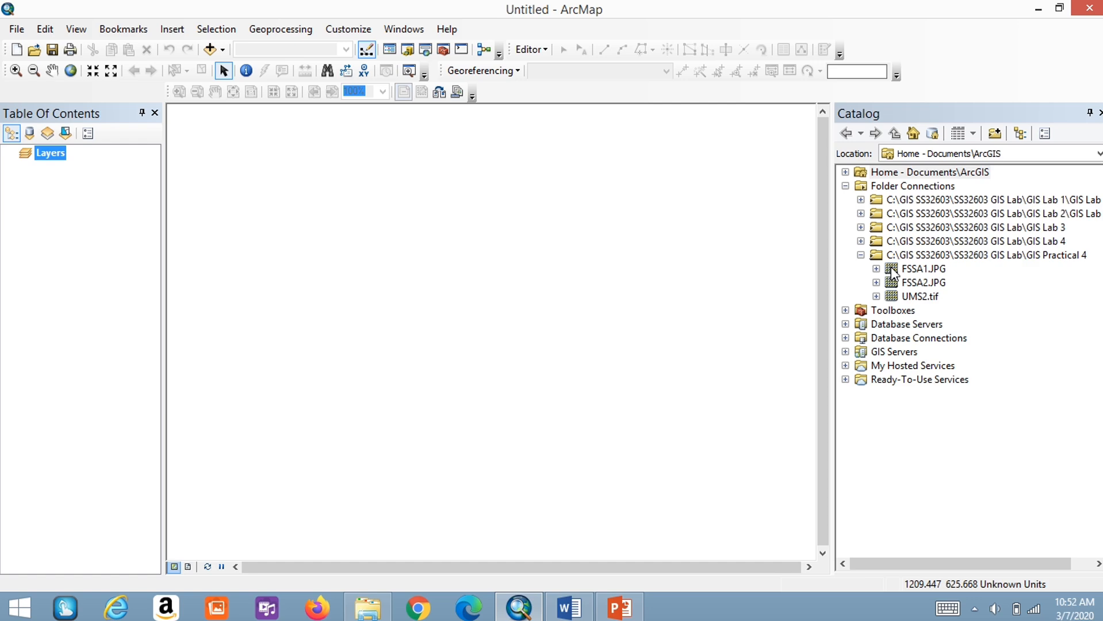
Switch to the GIS Lab 4 manual in Word and read the georeferencing introduction through Question 1 on adding x,y coordinates.
left_click(568, 607)
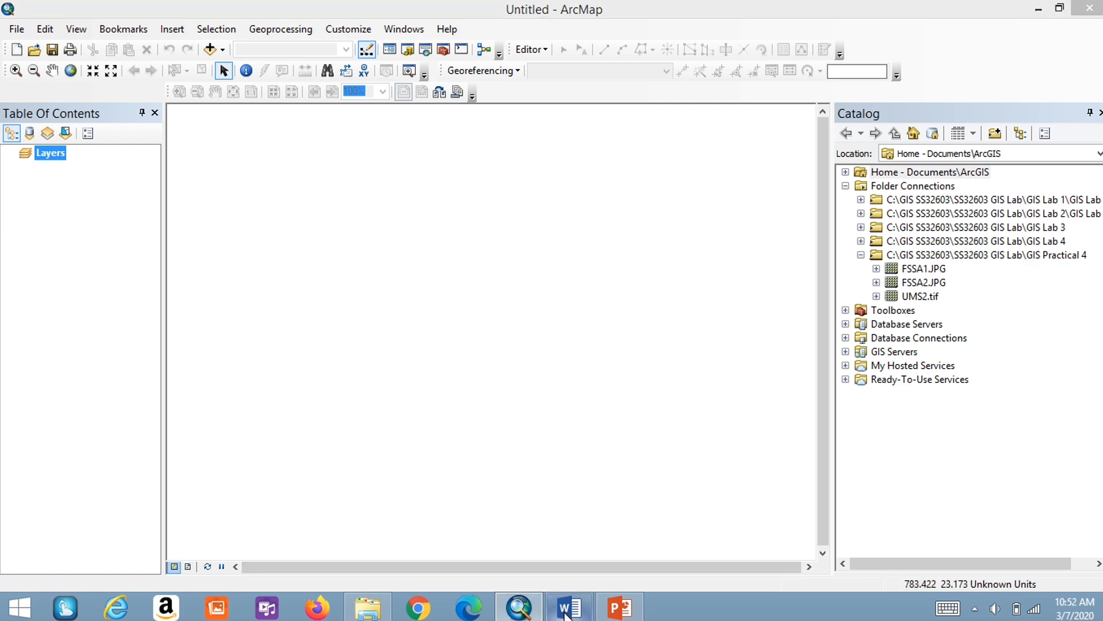
scroll(716, 430, "up", 3)
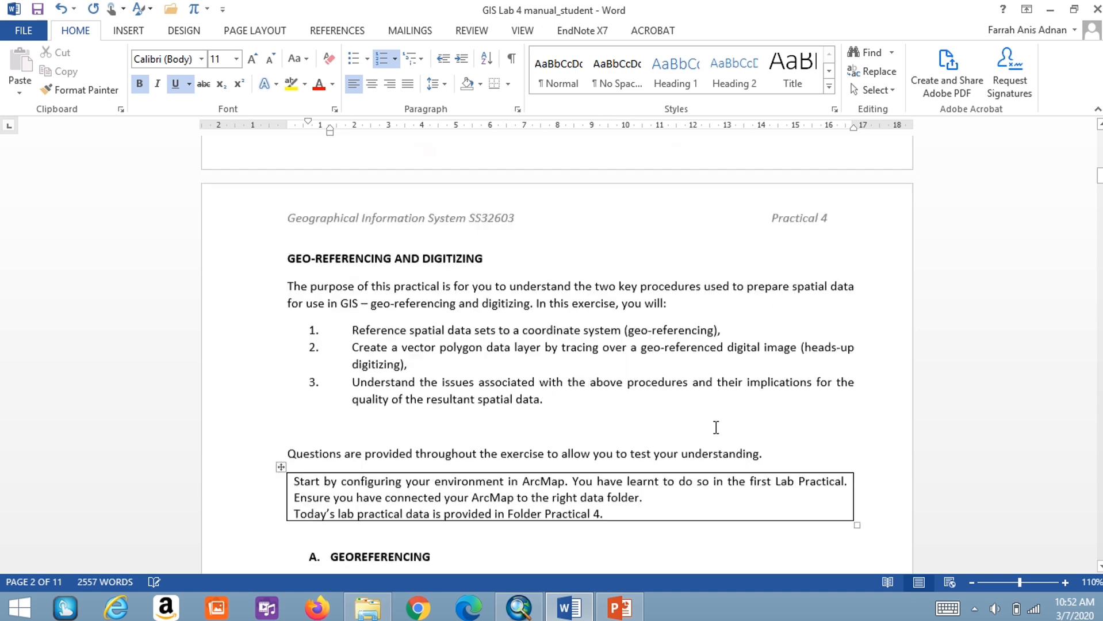
scroll(716, 428, "down", 3)
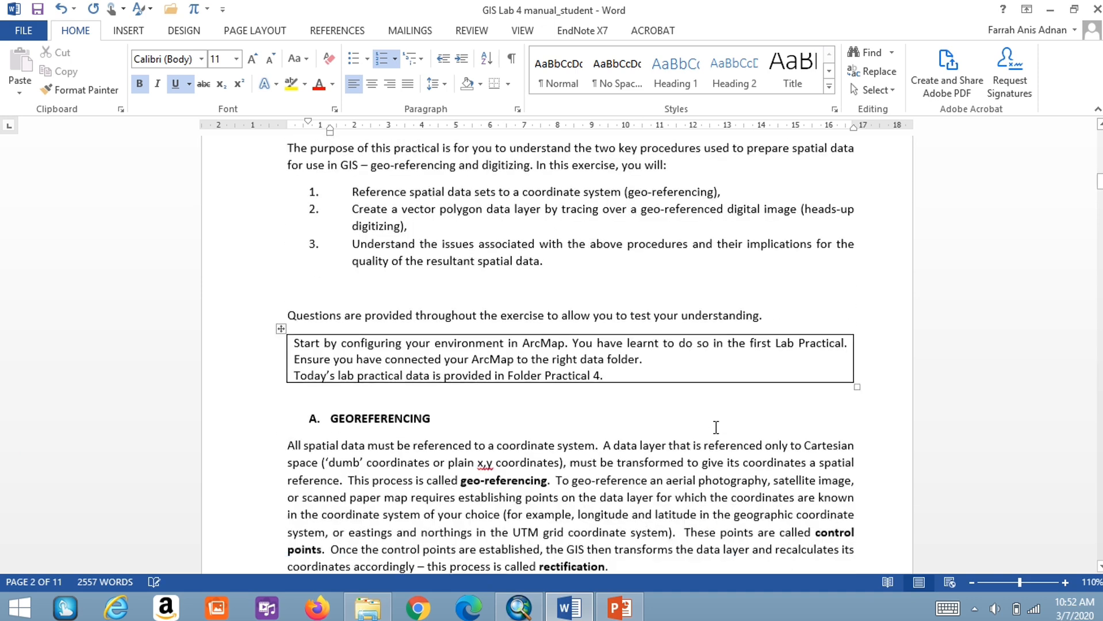
scroll(716, 427, "down", 2)
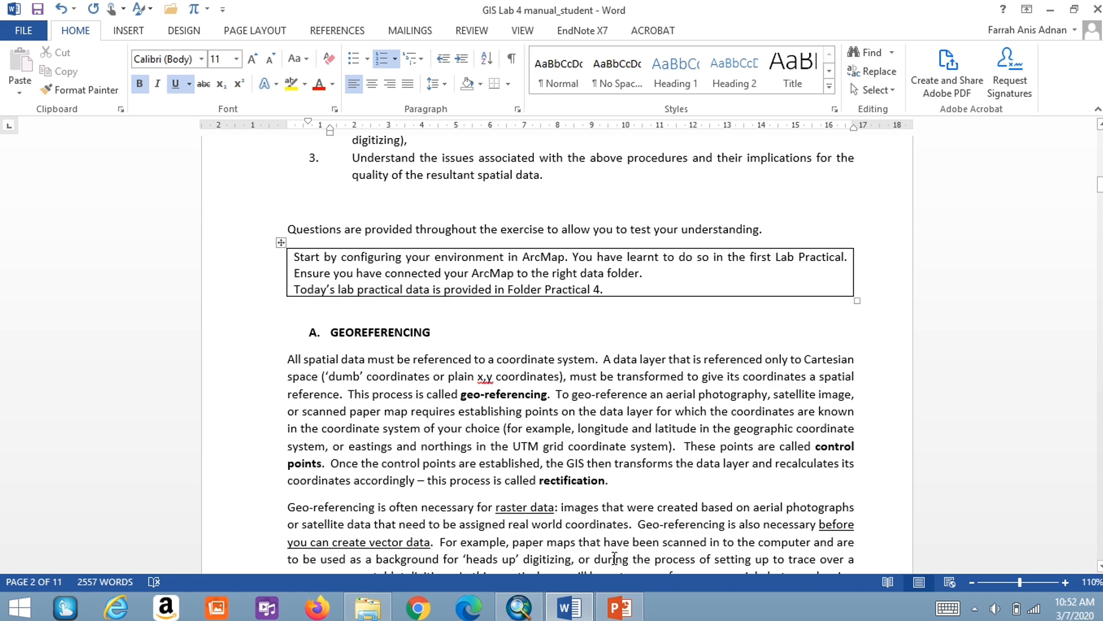
scroll(614, 559, "up", 2)
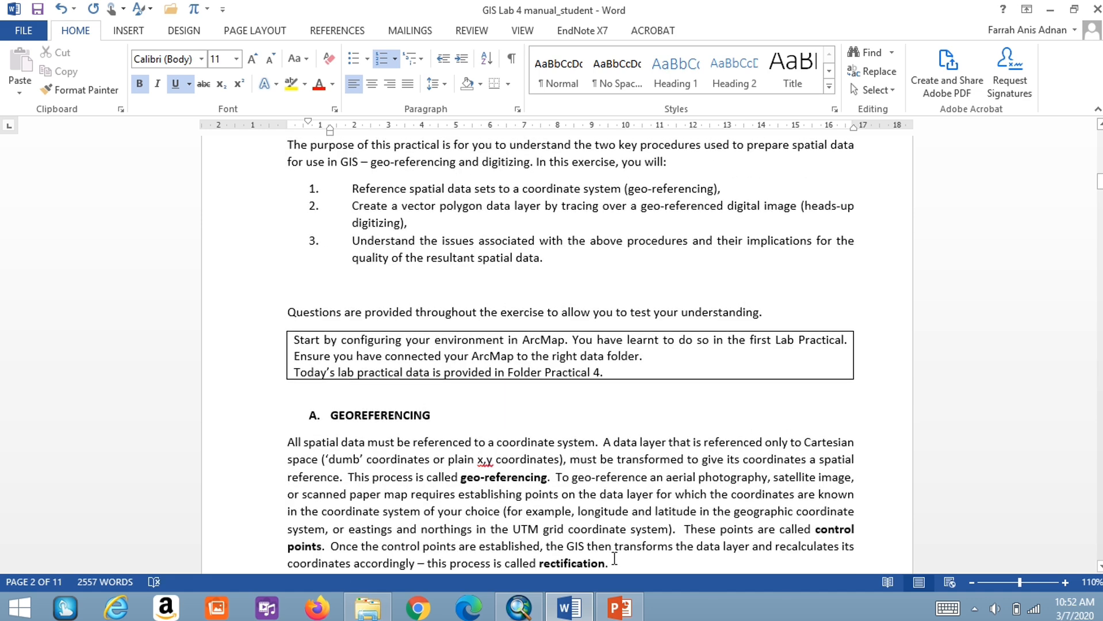
scroll(614, 559, "up", 2)
scroll(614, 559, "down", 2)
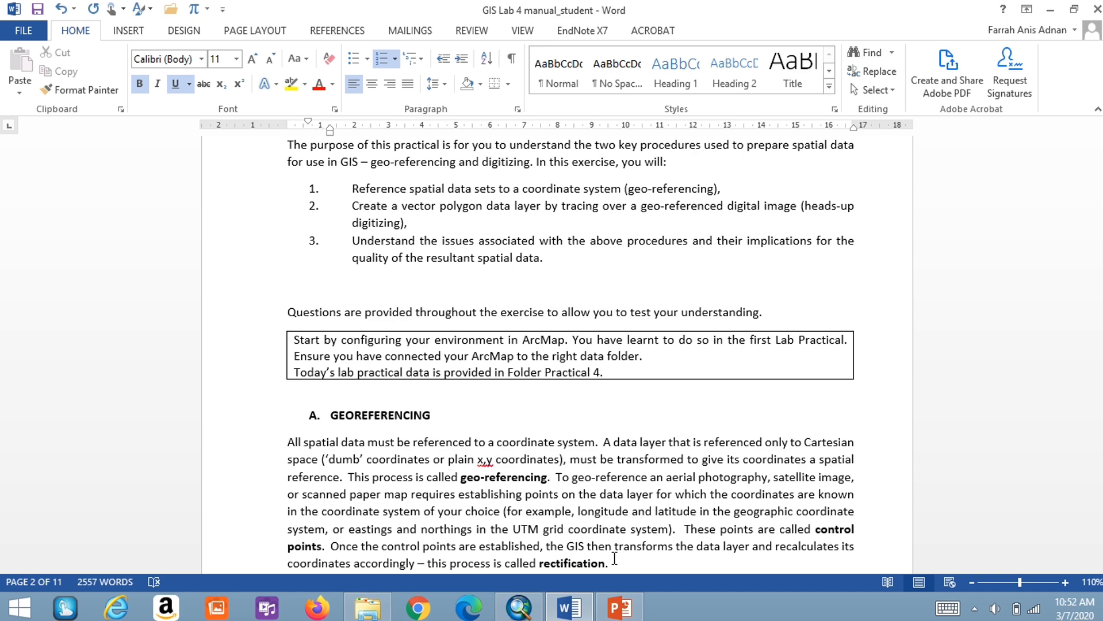
scroll(614, 558, "down", 10)
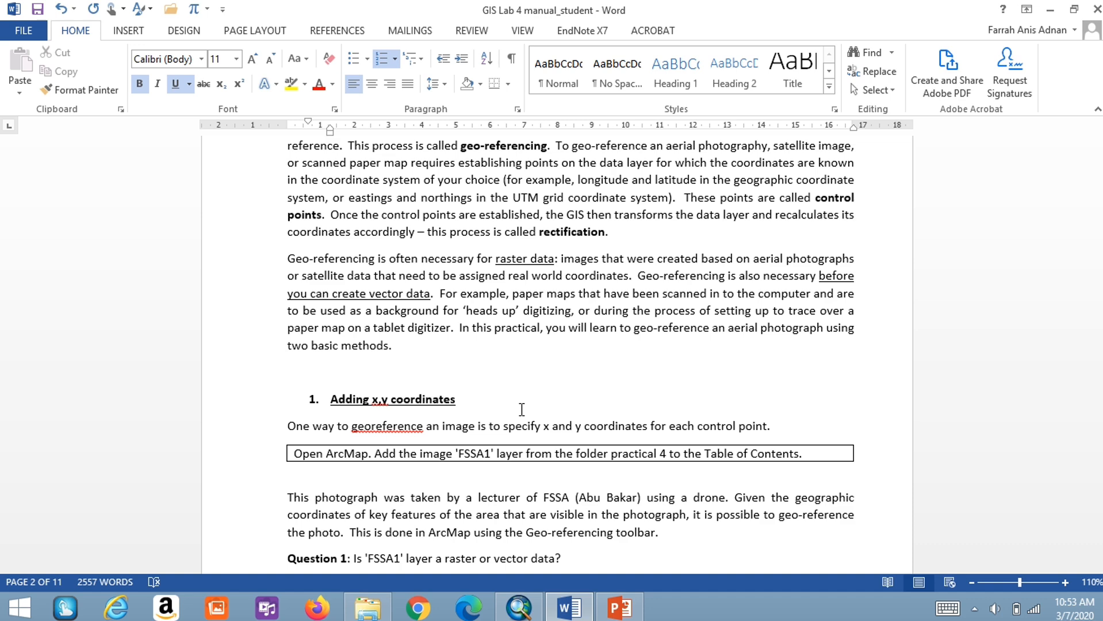
scroll(522, 409, "down", 4)
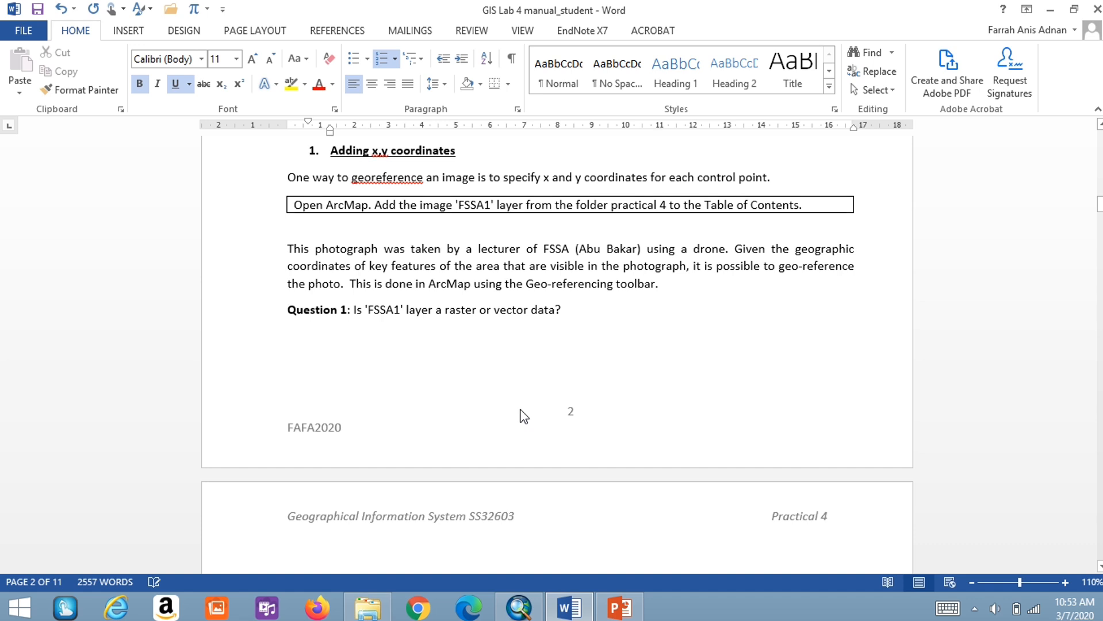
scroll(521, 413, "down", 1)
scroll(519, 411, "up", 1)
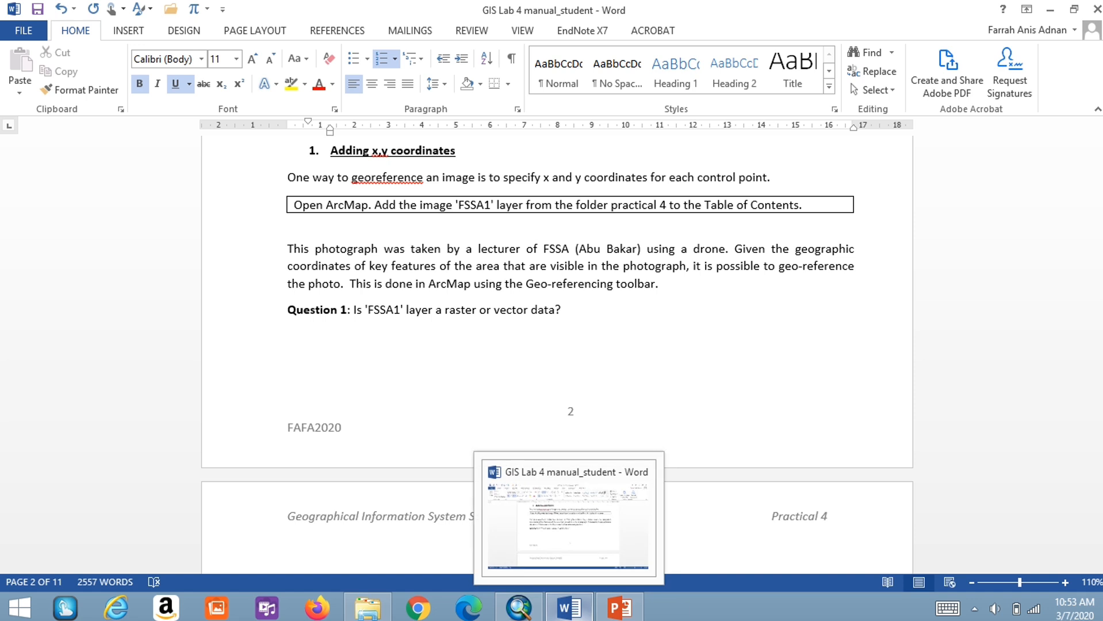
Switch to ArcMap, add FSSA1.JPG from the GIS Practical 4 folder to the map's layers, and dismiss the spatial reference warning.
left_click(521, 605)
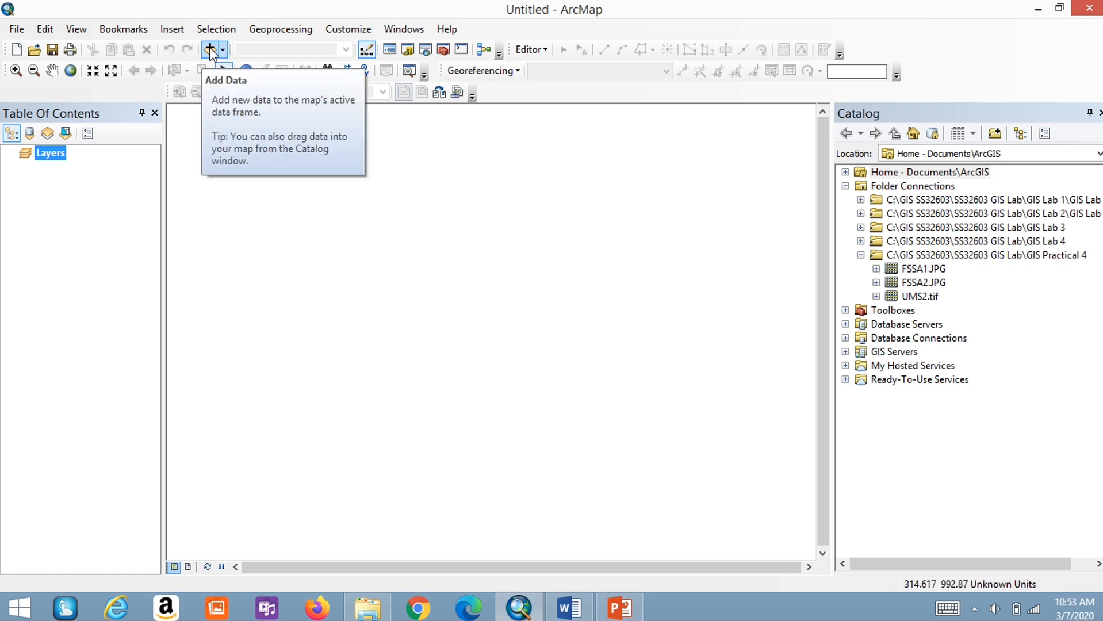
left_click(893, 272)
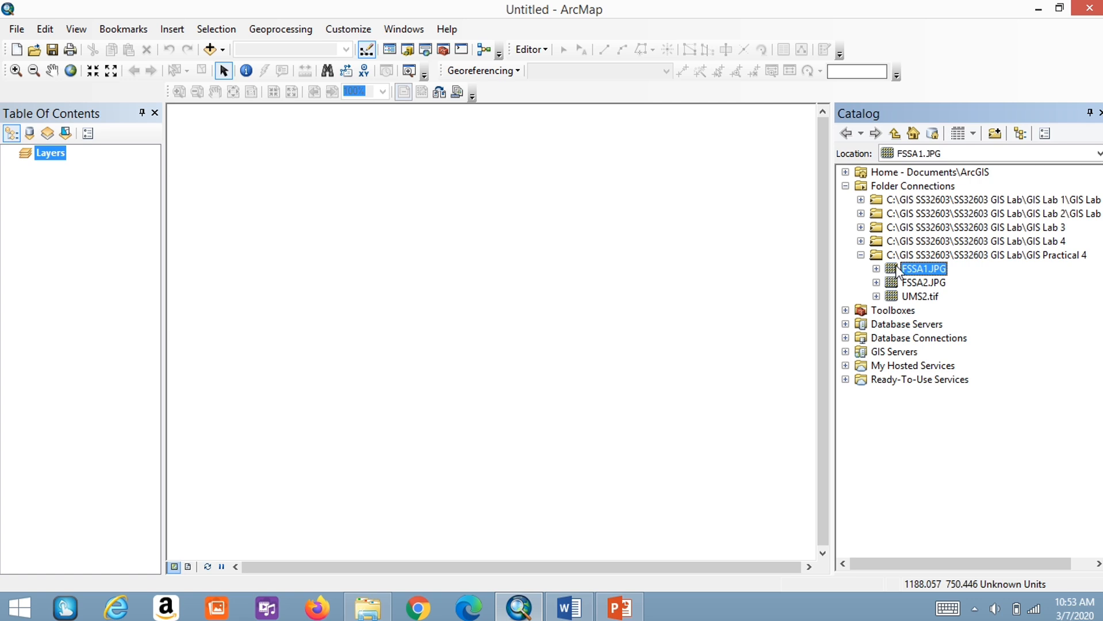
left_click_drag(301, 183, 135, 224)
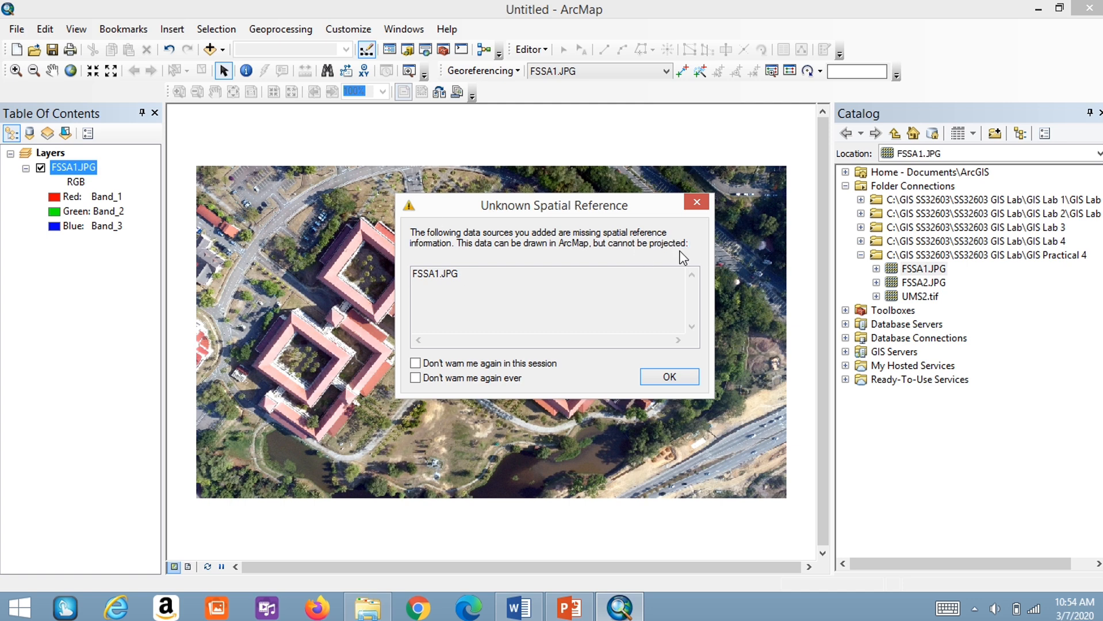
left_click(696, 209)
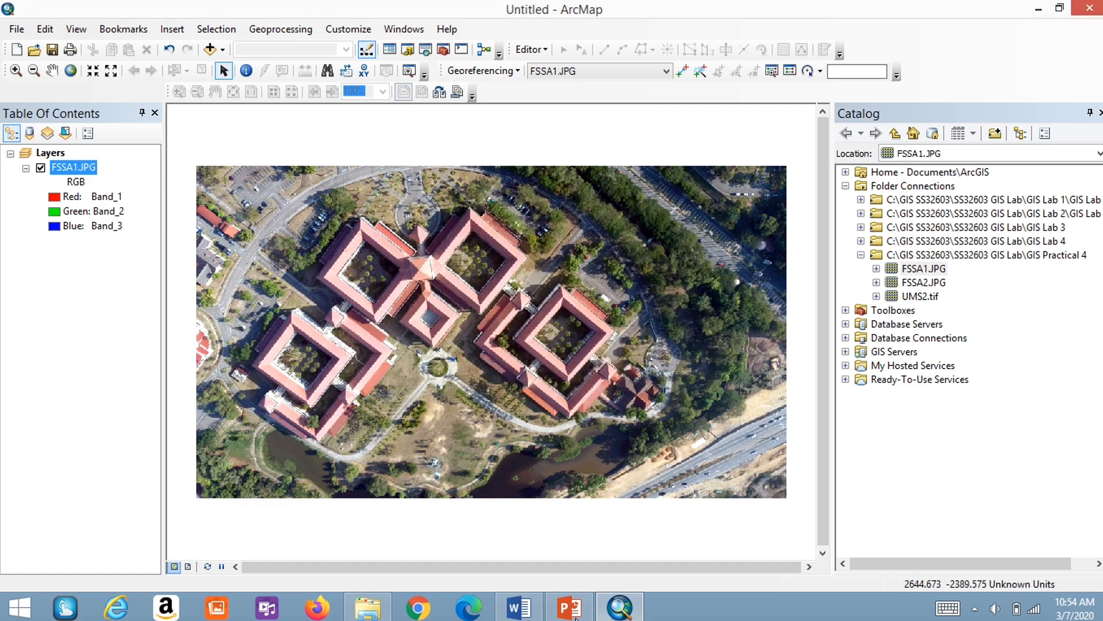
Following the Word manual's toolbar instructions, check in ArcMap that the Georeferencing toolbar is enabled and shift it slightly along its row.
left_click(520, 608)
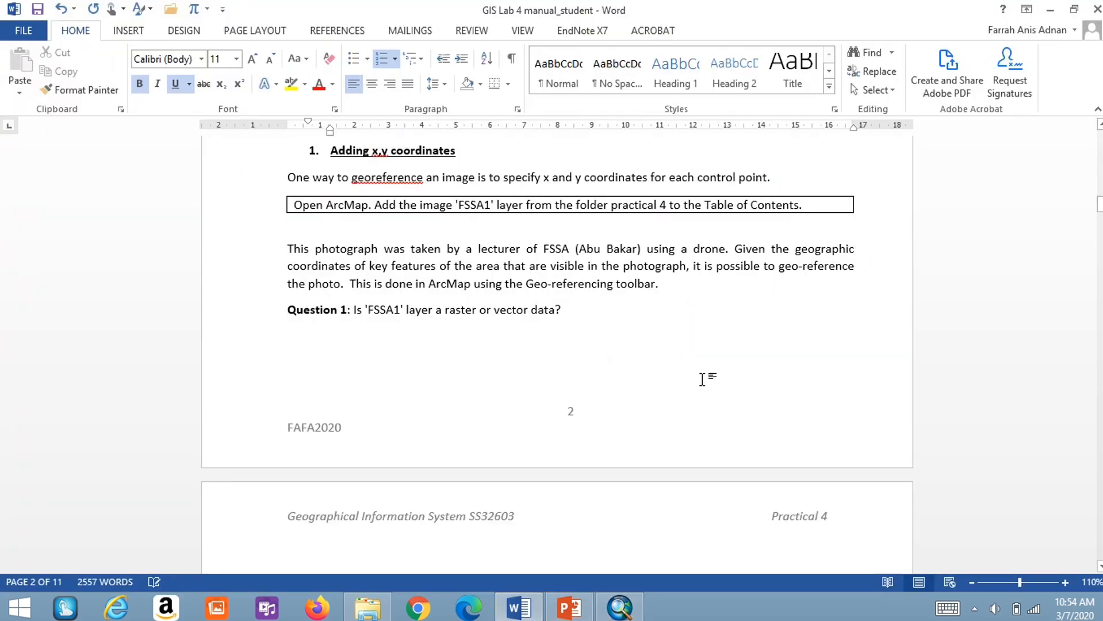
scroll(702, 379, "down", 10)
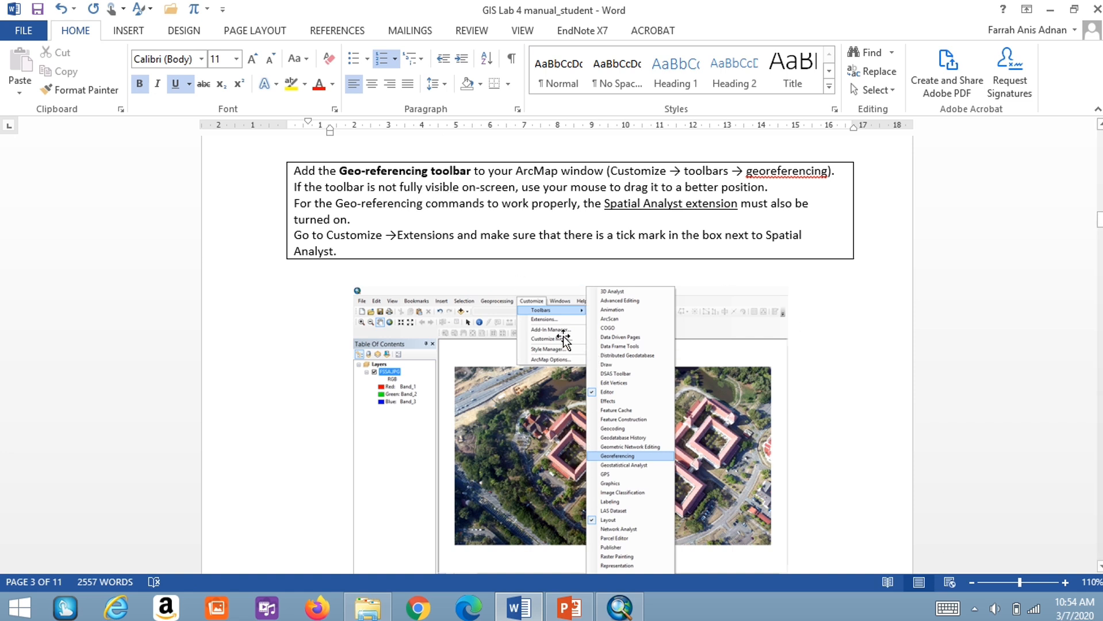
left_click(615, 610)
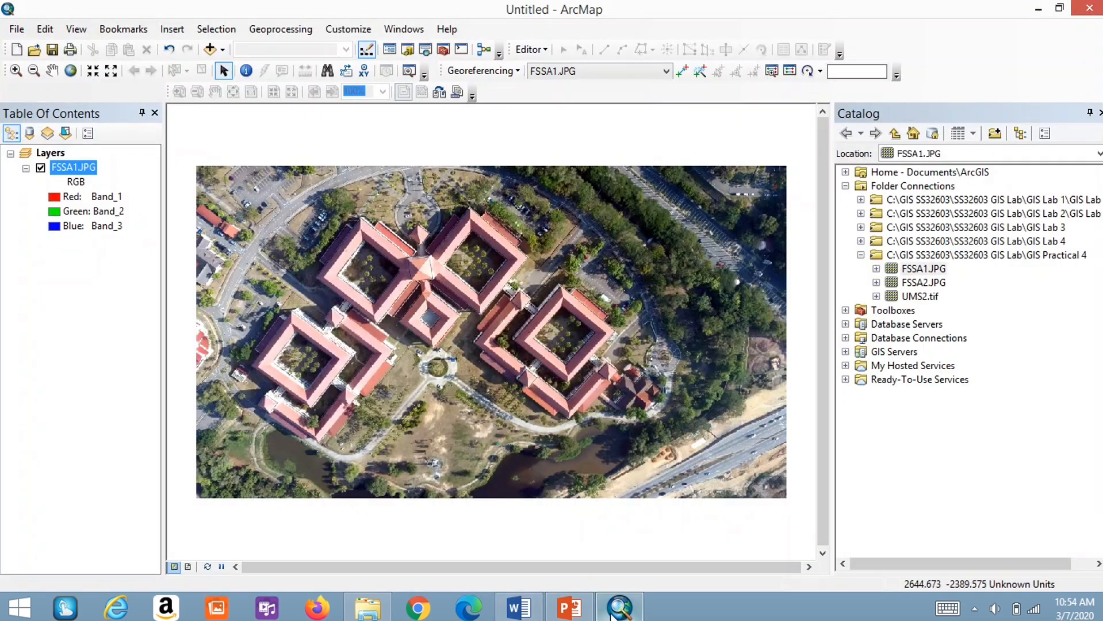
left_click(350, 29)
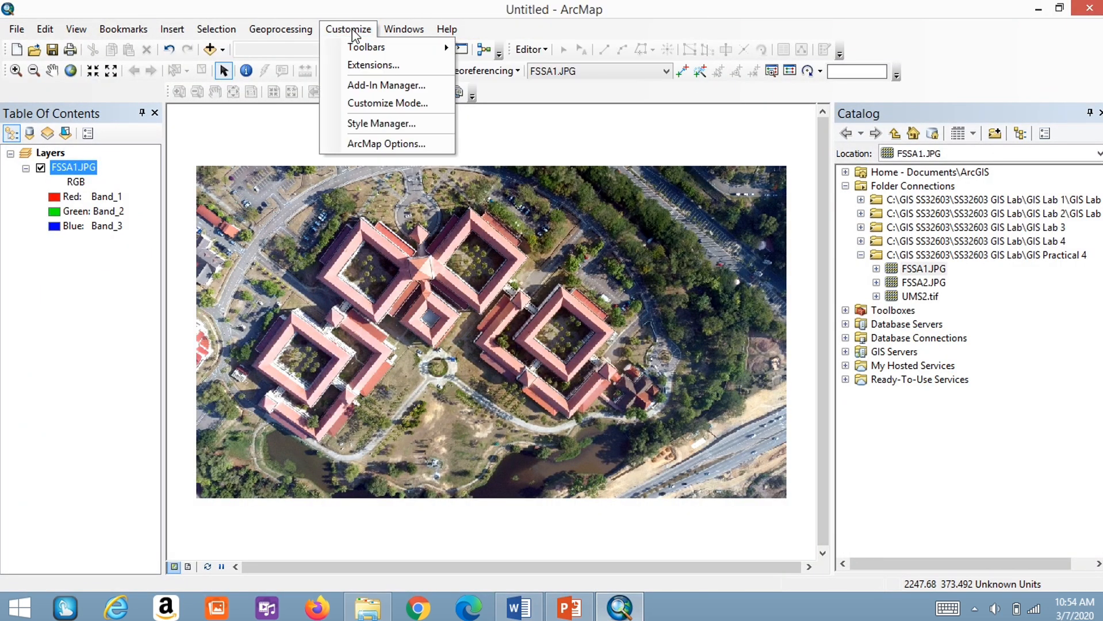
mouse_move(351, 48)
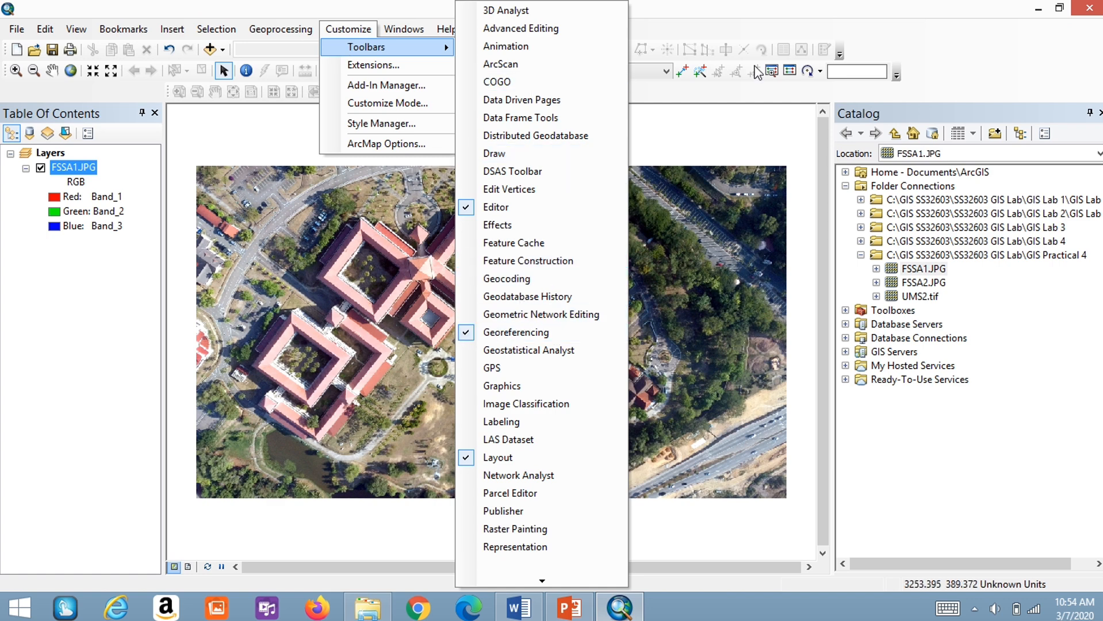
left_click(510, 334)
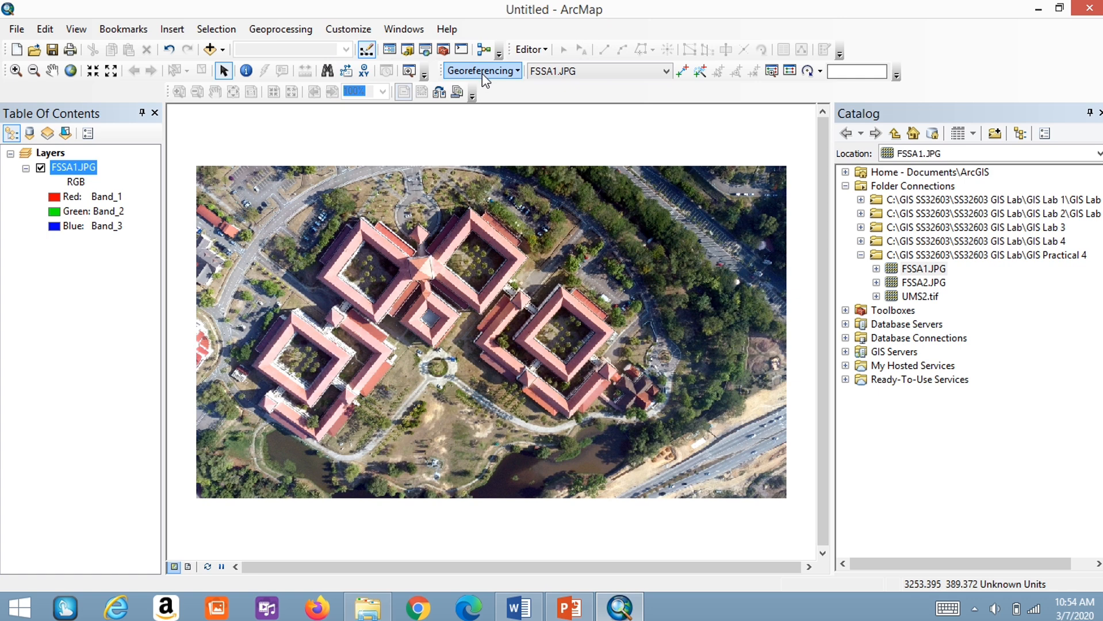
mouse_move(439, 68)
left_mouse_down()
mouse_move(396, 137)
mouse_move(440, 112)
mouse_move(456, 73)
left_mouse_up()
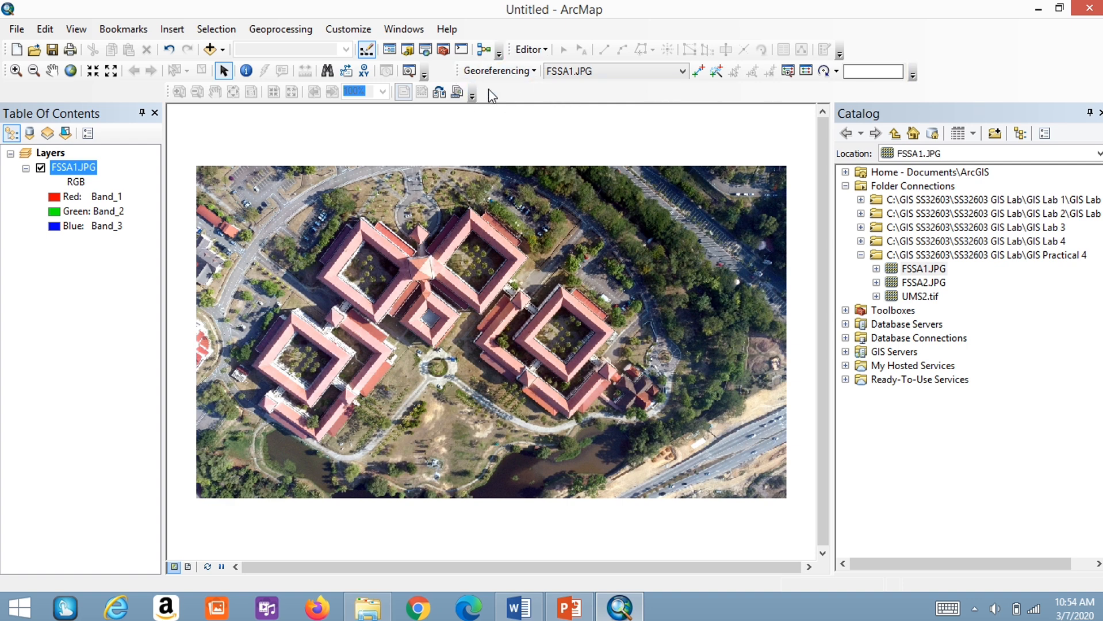
Choose FSSA1.JPG as the layer to georeference.
left_click(684, 71)
left_click(667, 85)
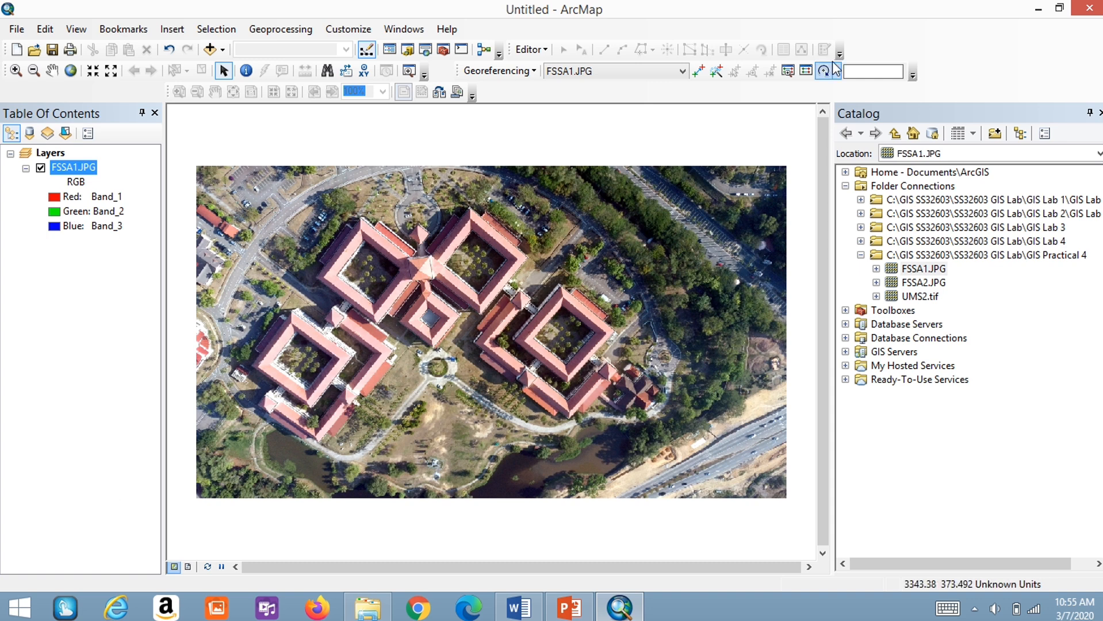
left_click(682, 74)
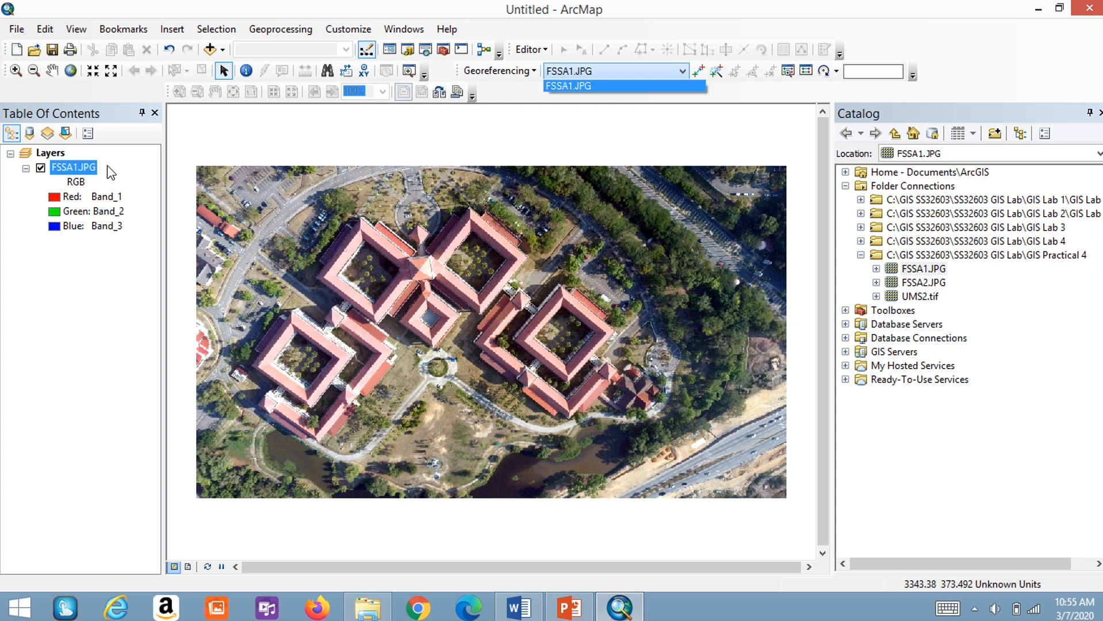
left_click(683, 74)
left_click(683, 72)
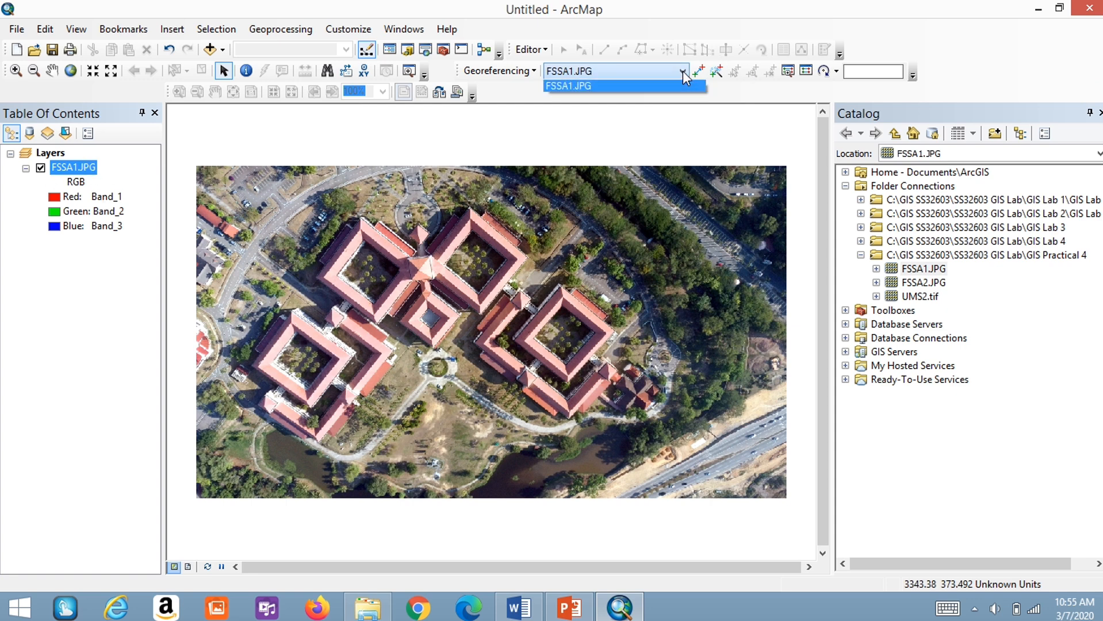
left_click(567, 87)
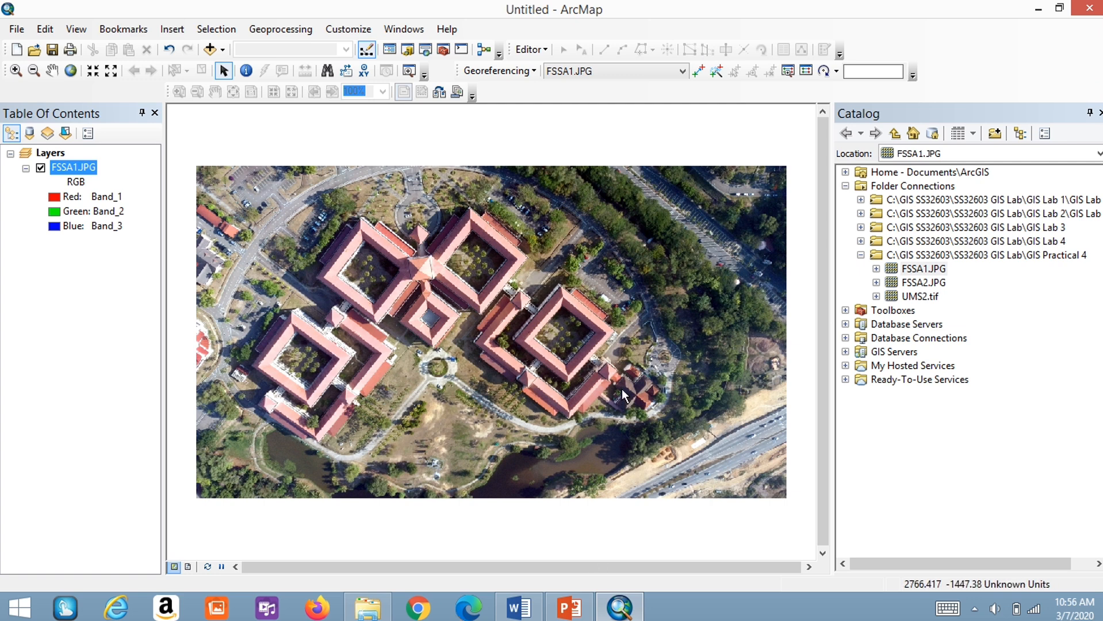
Switch back to the manual in Word and read from the Georeferencing toolbar illustrations to Question 2 about the control points button.
left_click(518, 607)
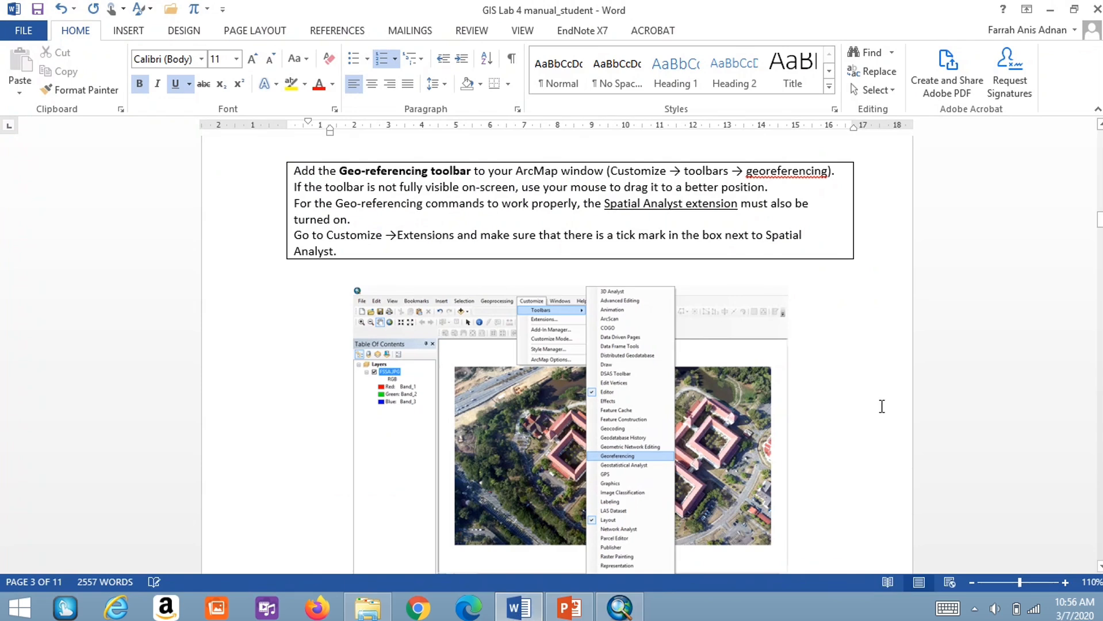
scroll(881, 406, "down", 5)
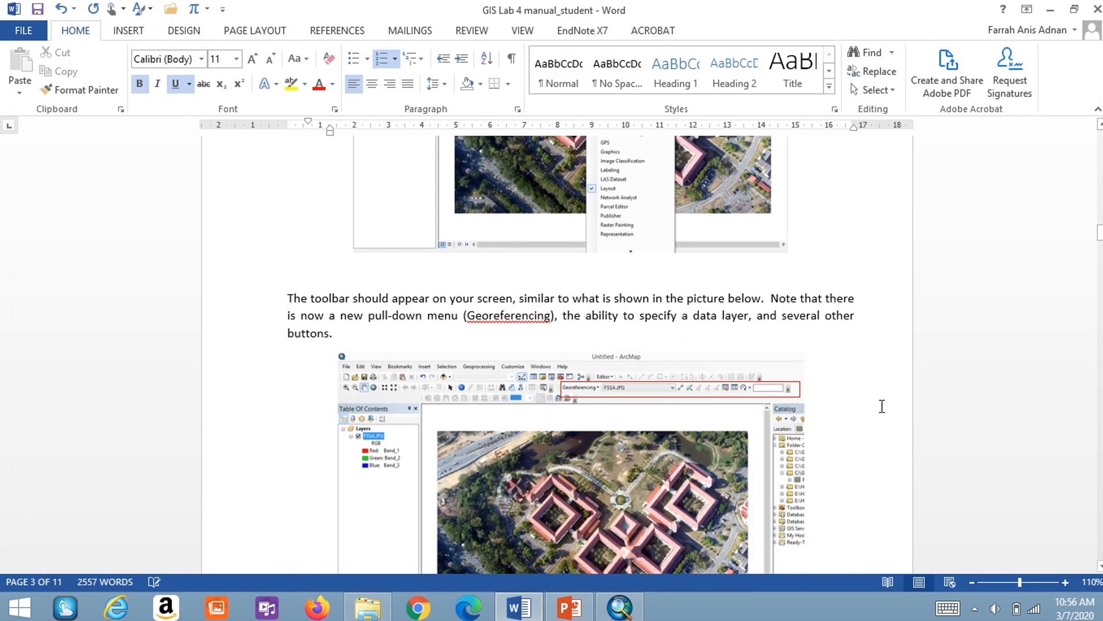
scroll(881, 406, "down", 5)
scroll(882, 406, "up", 1)
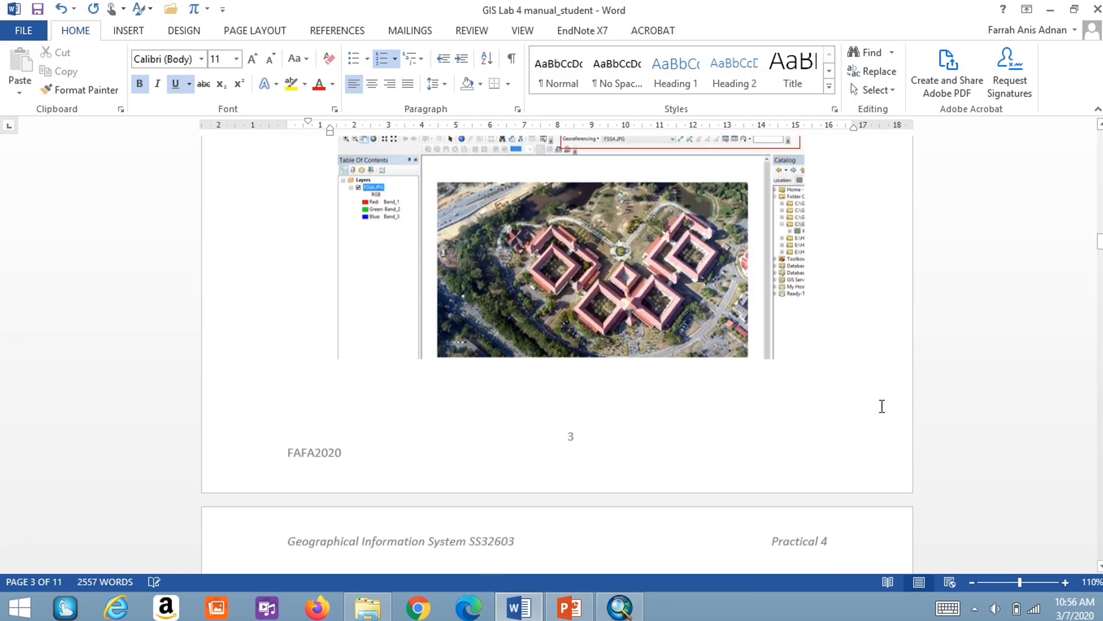
scroll(881, 406, "down", 4)
scroll(879, 401, "up", 5)
scroll(931, 319, "down", 4)
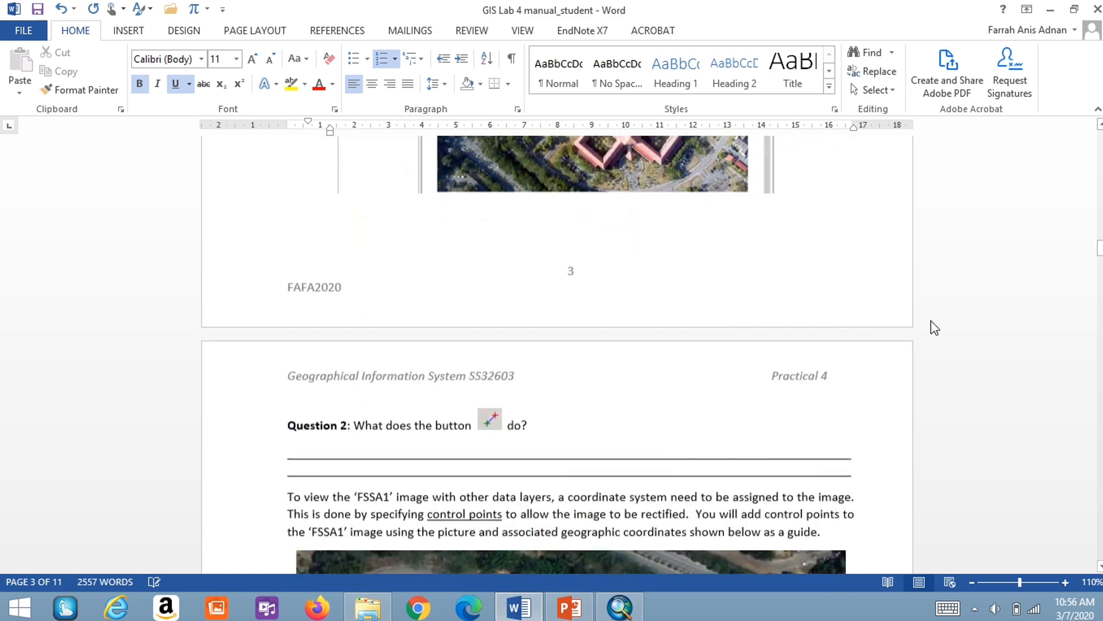
scroll(930, 321, "down", 4)
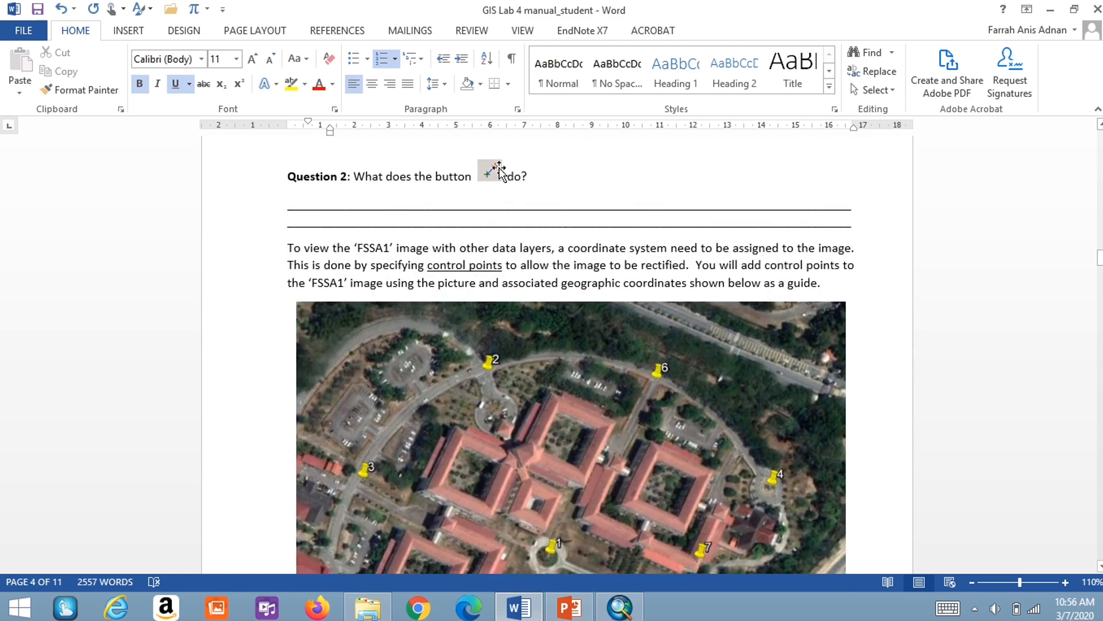
Examine the control point picture, the longitude and latitude table, and the instructions for setting the data frame coordinate system.
scroll(917, 277, "down", 1)
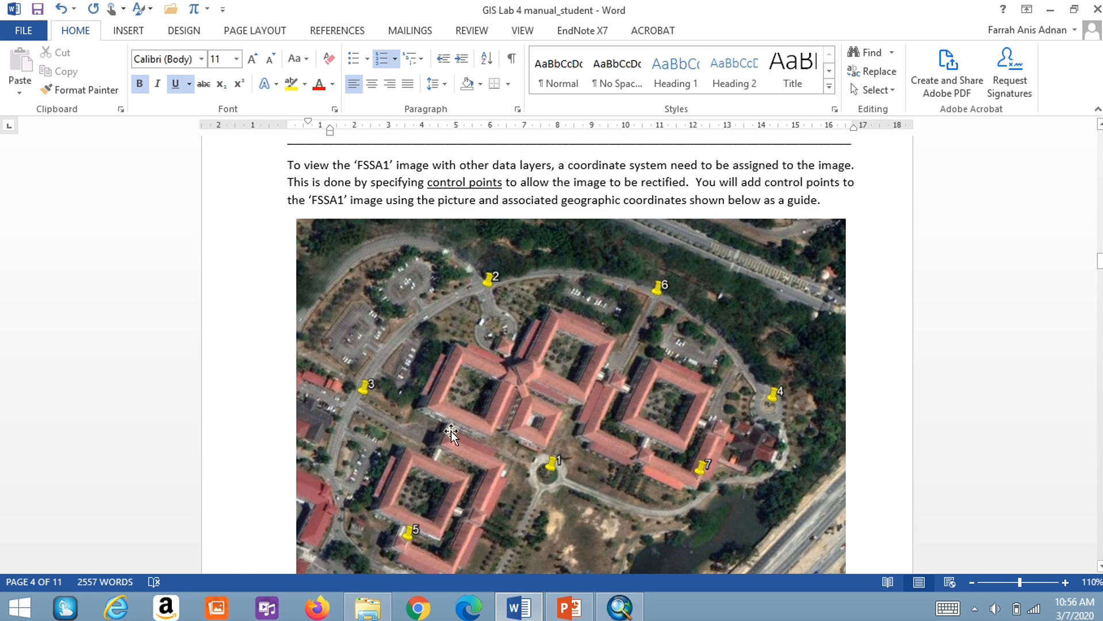
scroll(925, 374, "down", 1)
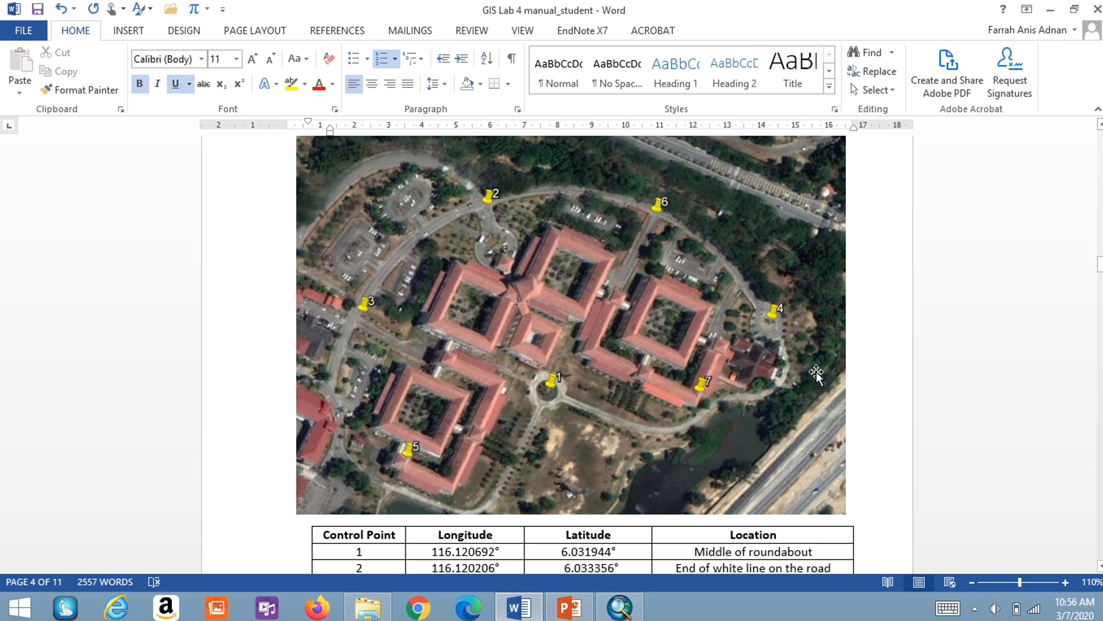
scroll(817, 371, "down", 5)
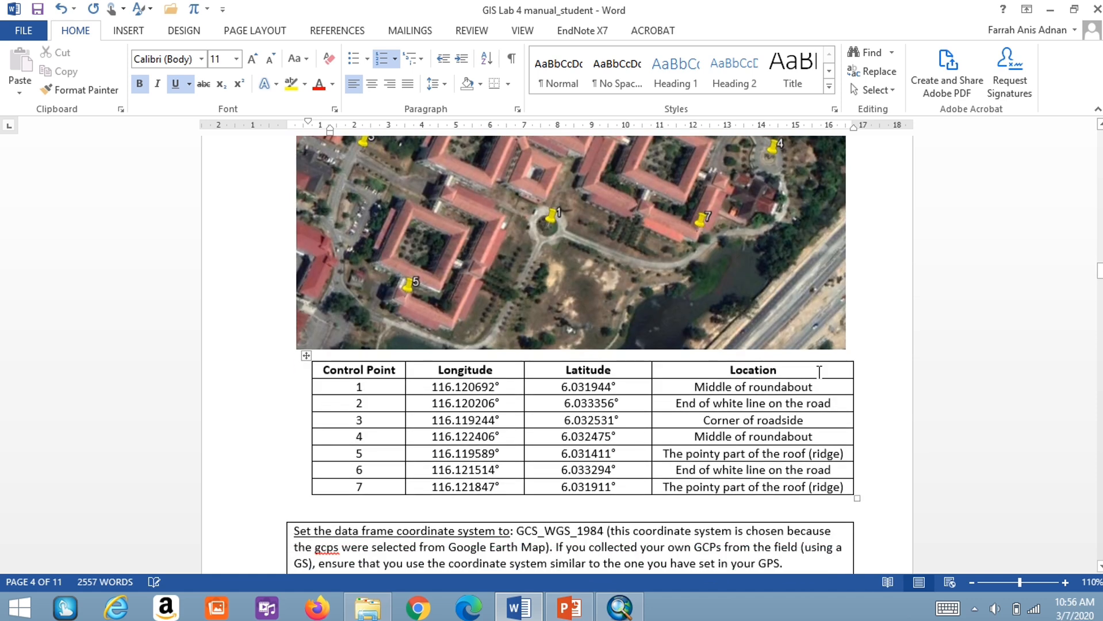
scroll(817, 372, "up", 2)
scroll(817, 372, "down", 3)
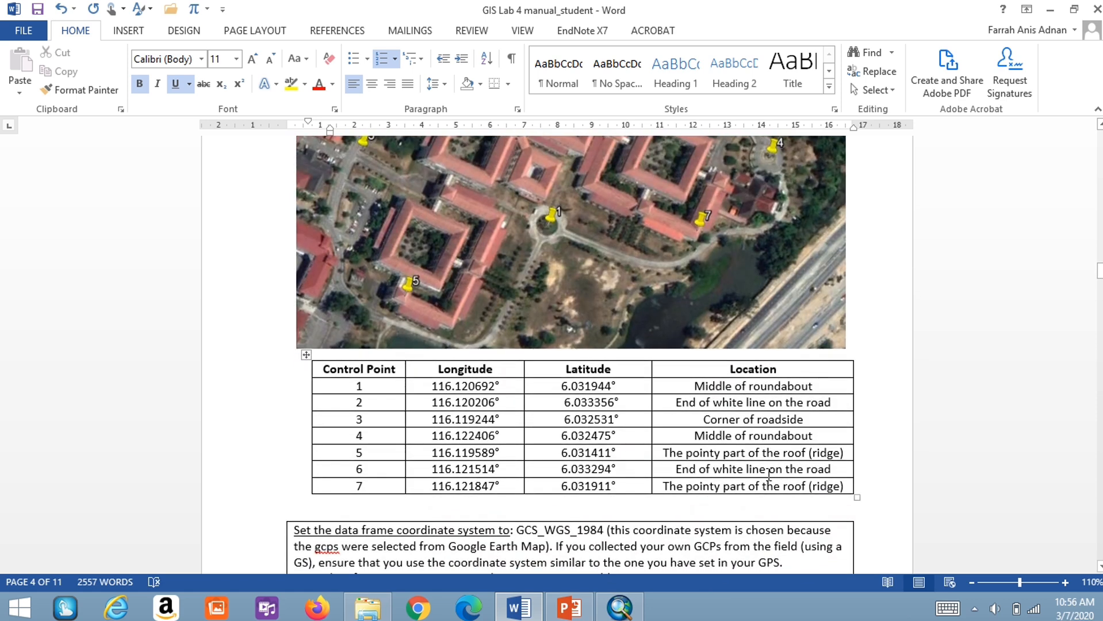
scroll(769, 457, "up", 3)
scroll(769, 457, "down", 9)
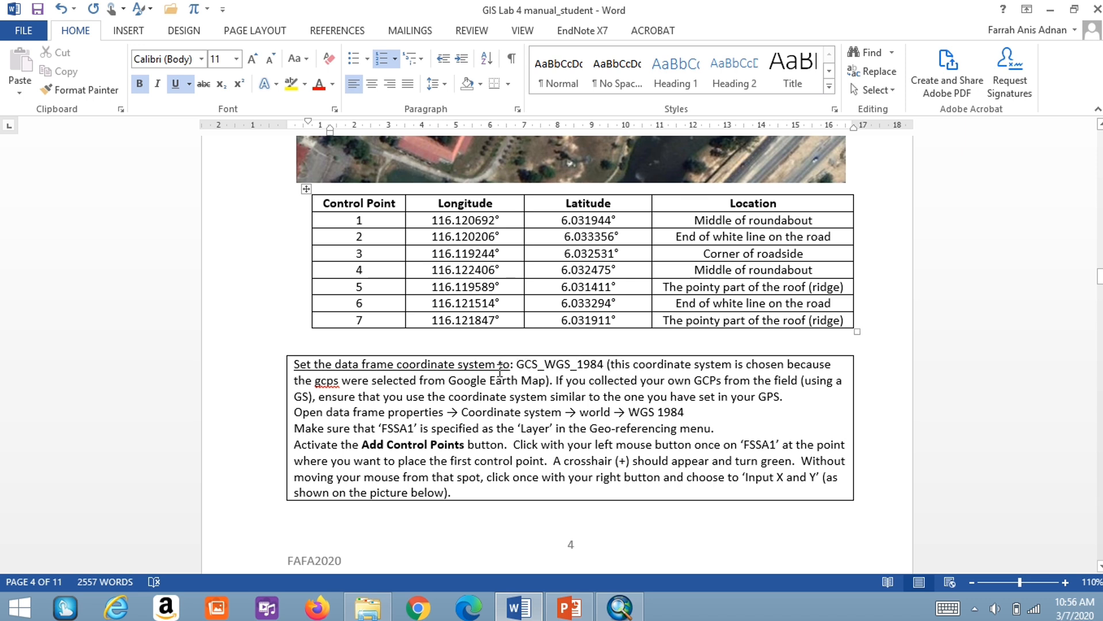
left_click(356, 365)
left_click(518, 363)
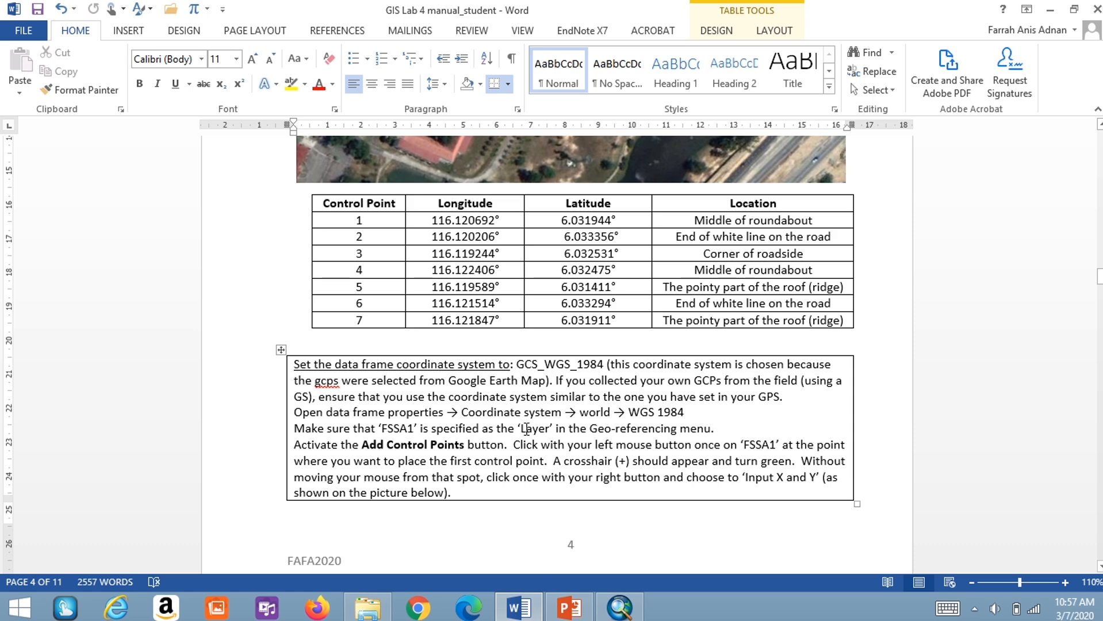
Switch to ArcMap, open the data frame's coordinate system properties and check the coordinate system listed for the FSSA1.JPG layer.
left_click(621, 607)
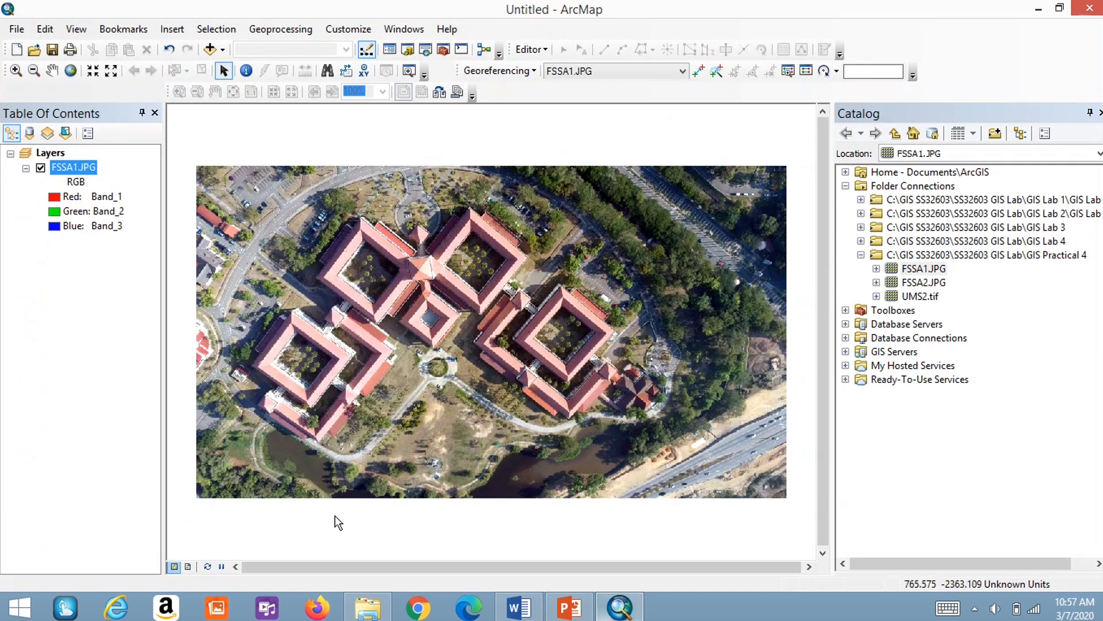
right_click(412, 535)
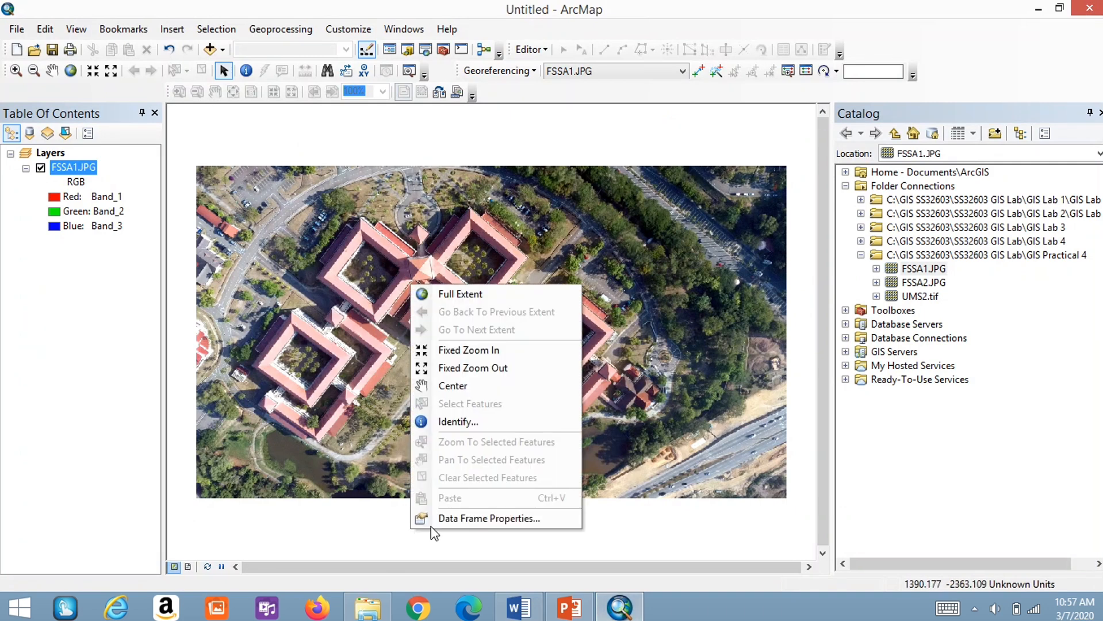
left_click(459, 518)
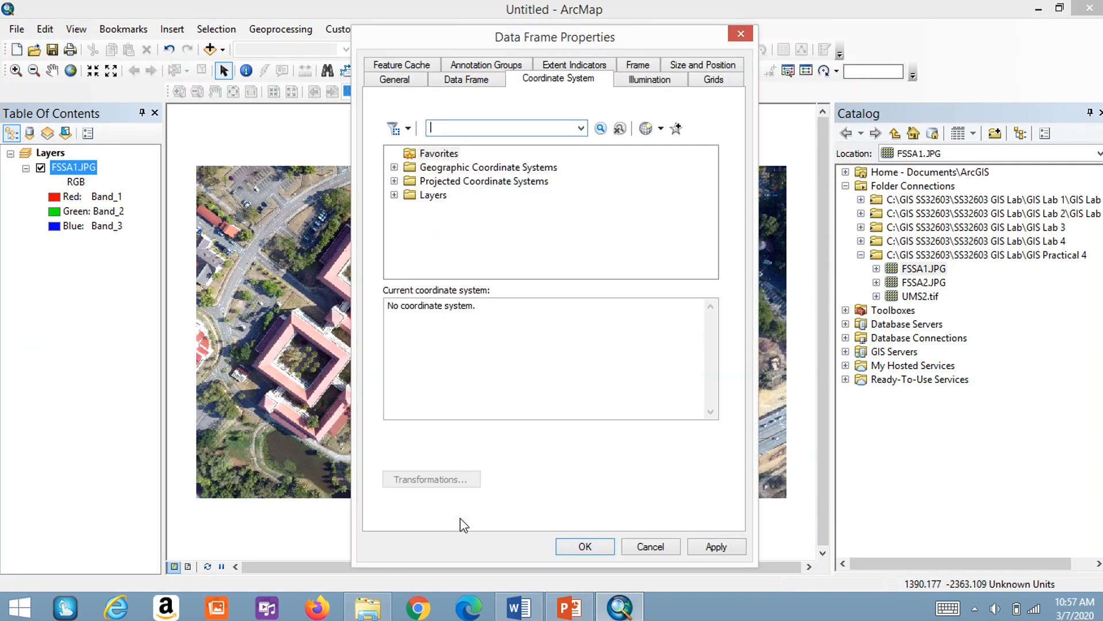
left_click(394, 194)
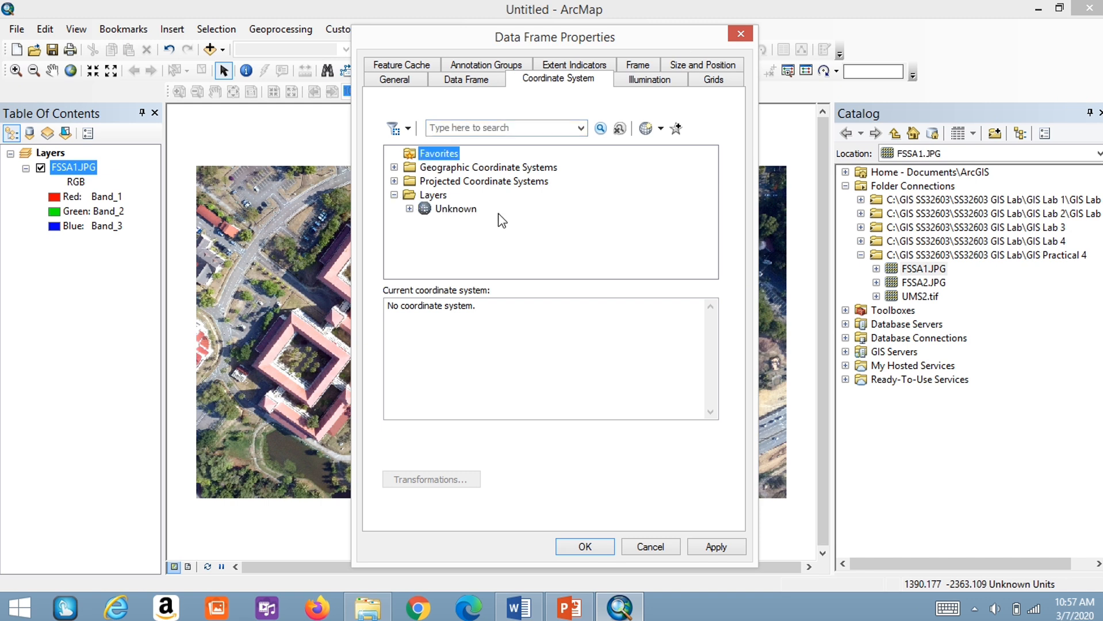
left_click(409, 208)
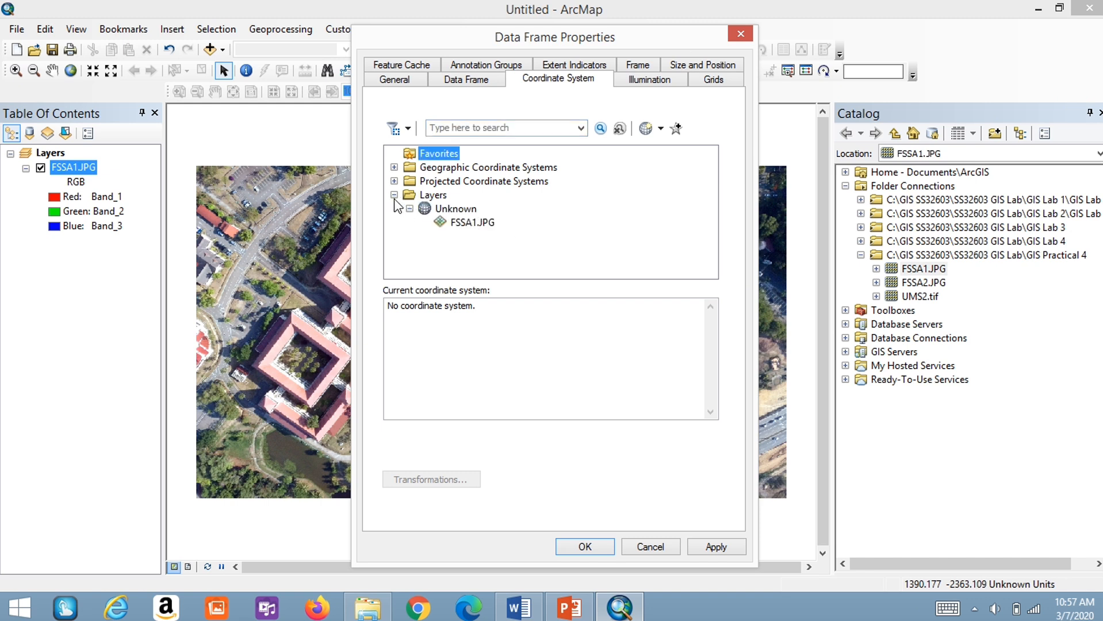
left_click(395, 195)
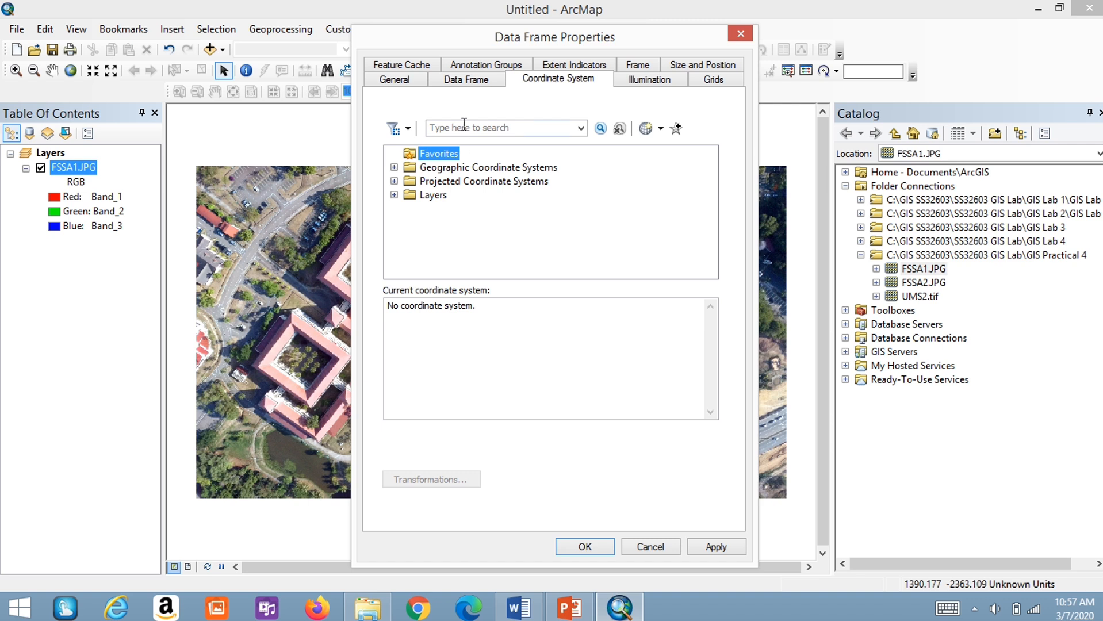
Set the data frame's coordinate system to the world geographic coordinate system WGS 1984 and apply it.
left_click(394, 167)
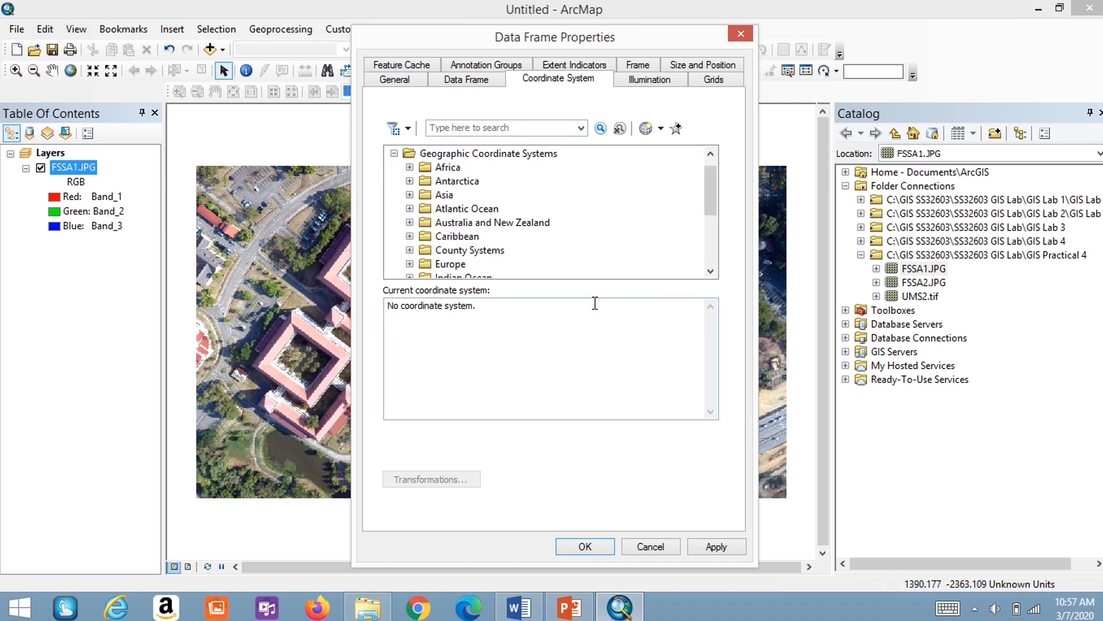
left_click_drag(714, 178, 702, 259)
left_click(409, 236)
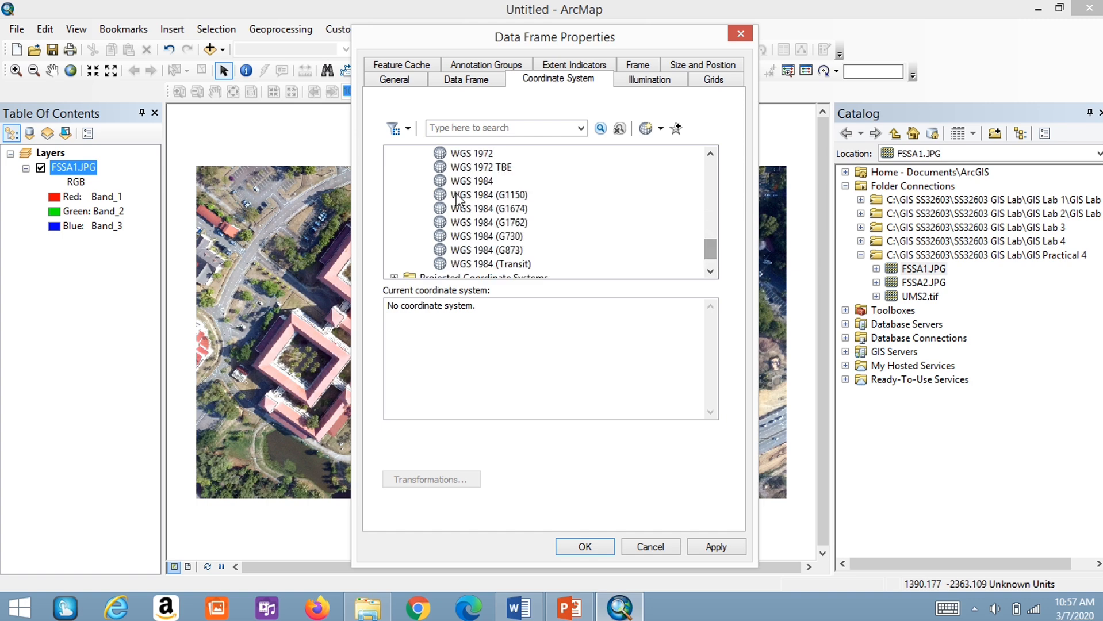
left_click(475, 181)
left_click(715, 547)
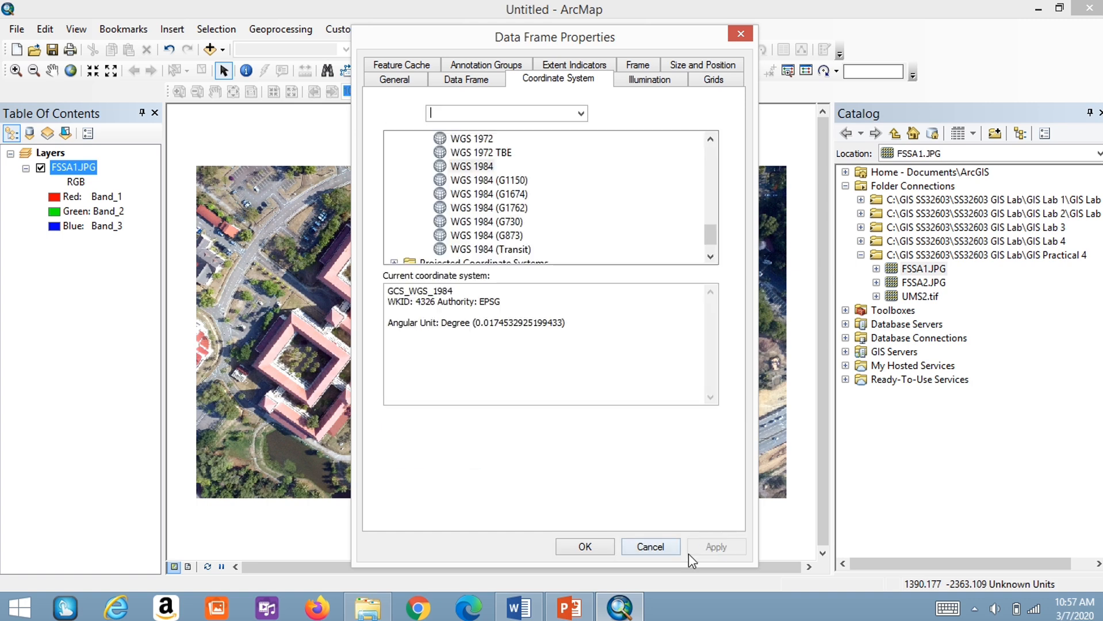
left_click(583, 547)
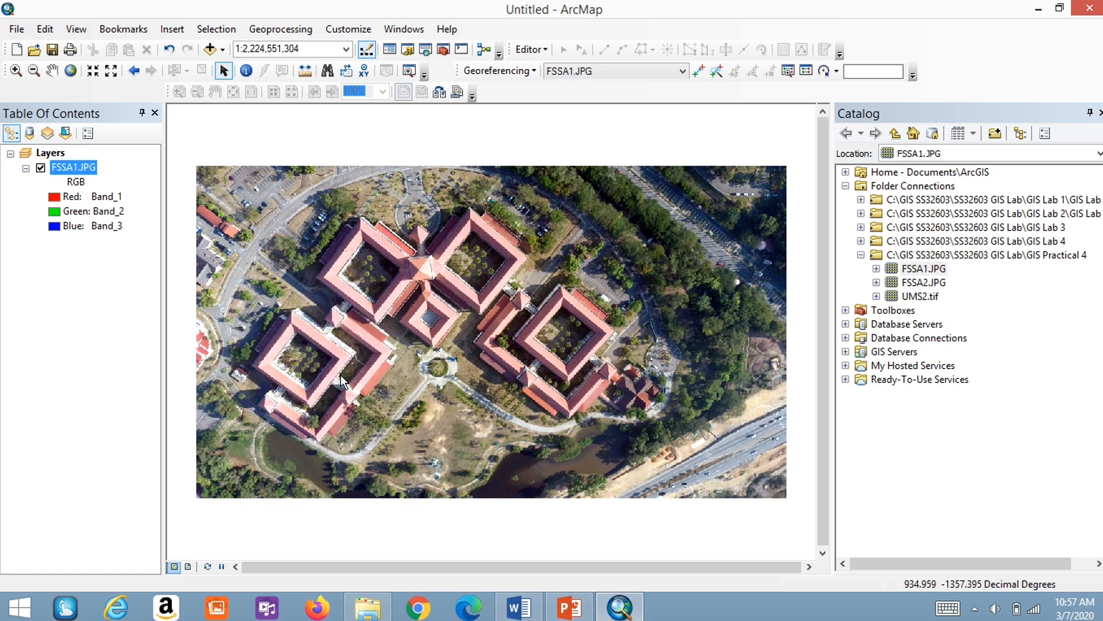
Using the manual's picture as reference, place control point 1 at the middle of the central roundabout in ArcMap and open its X and Y entry.
left_click(519, 607)
scroll(638, 368, "up", 8)
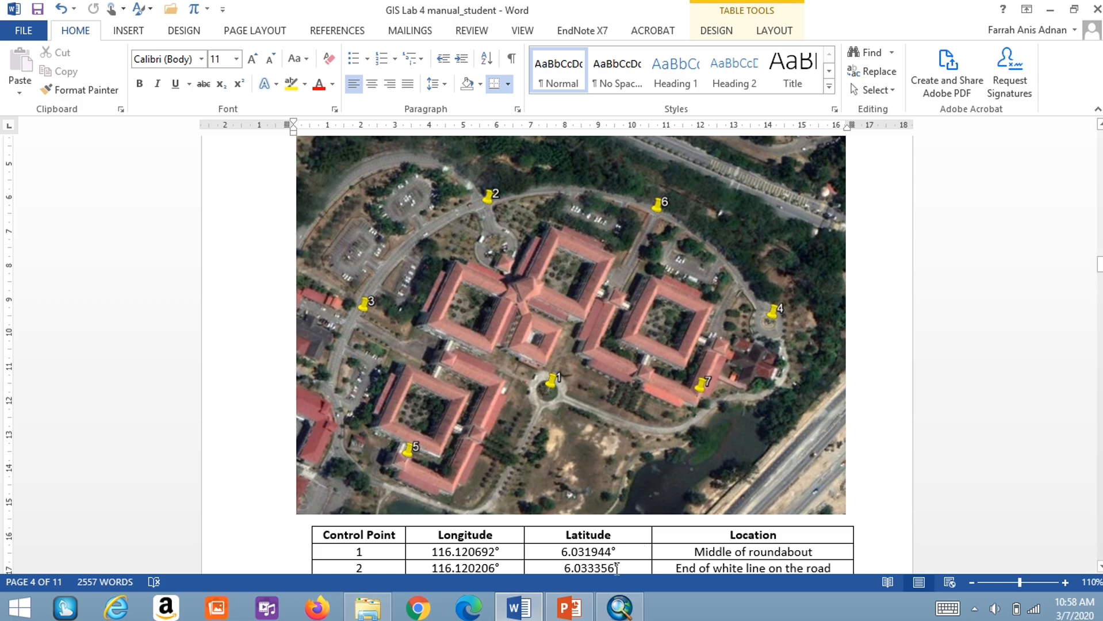
left_click(620, 609)
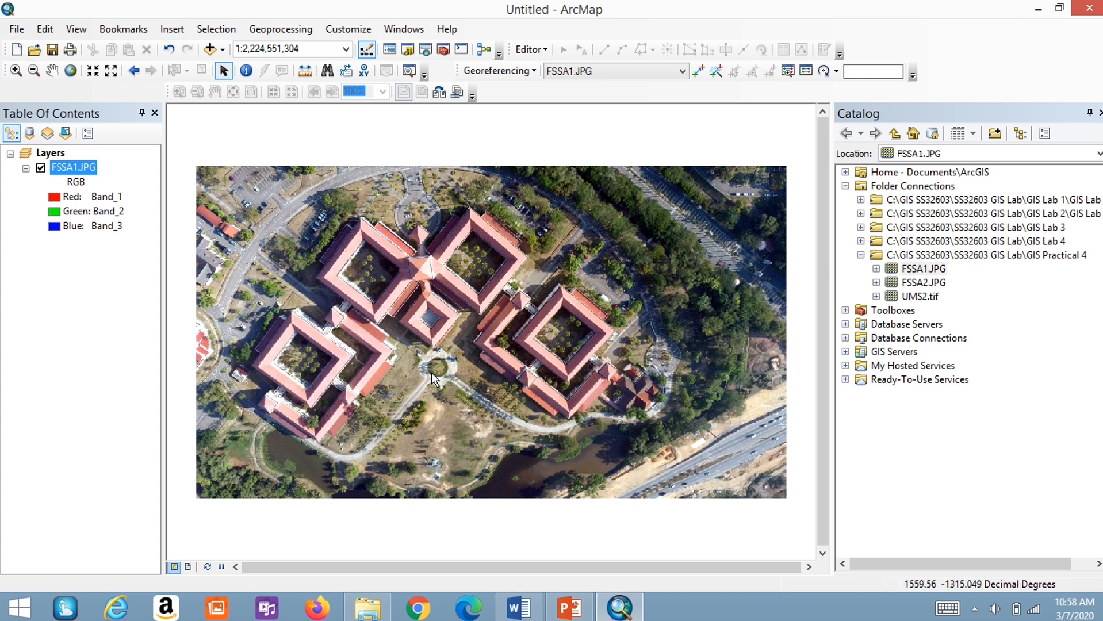
left_click(16, 71)
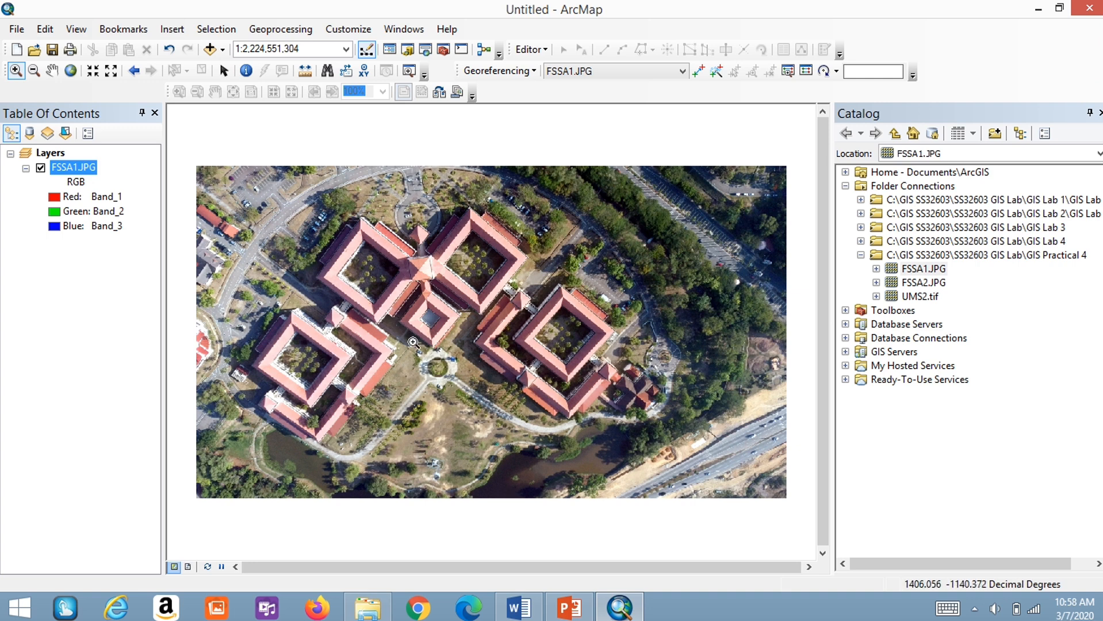
left_click_drag(471, 409, 490, 415)
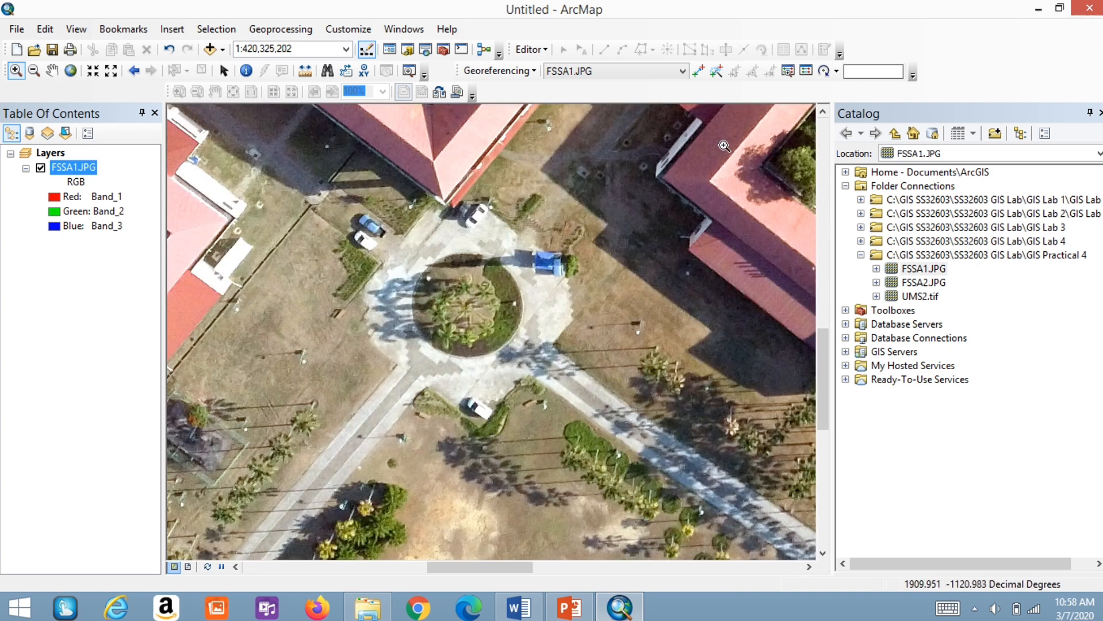
left_click(697, 72)
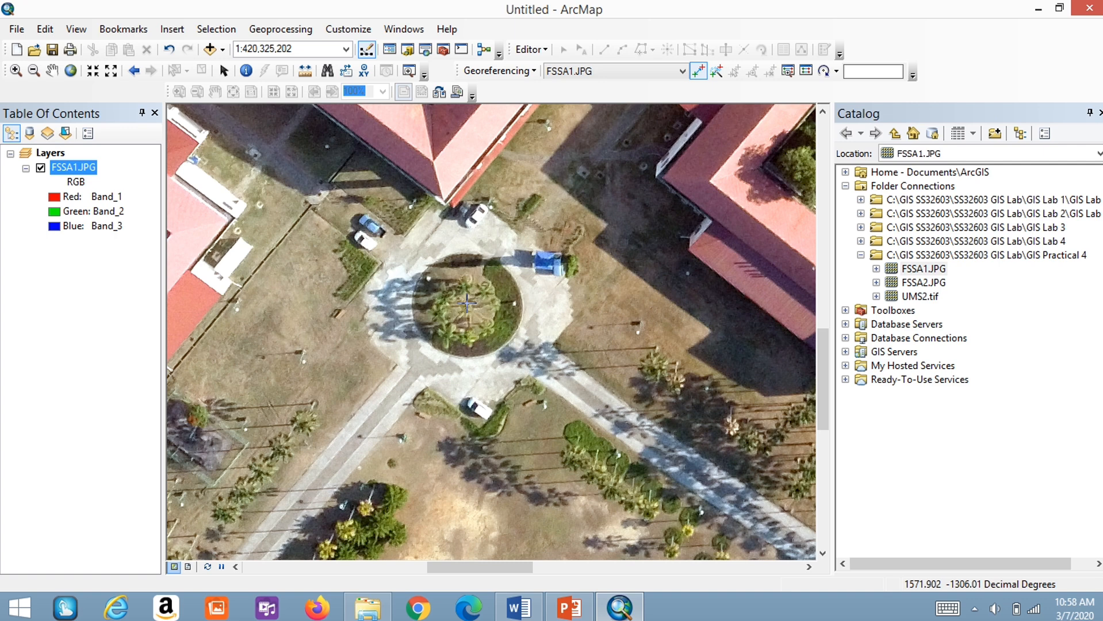
left_click(467, 304)
right_click(470, 311)
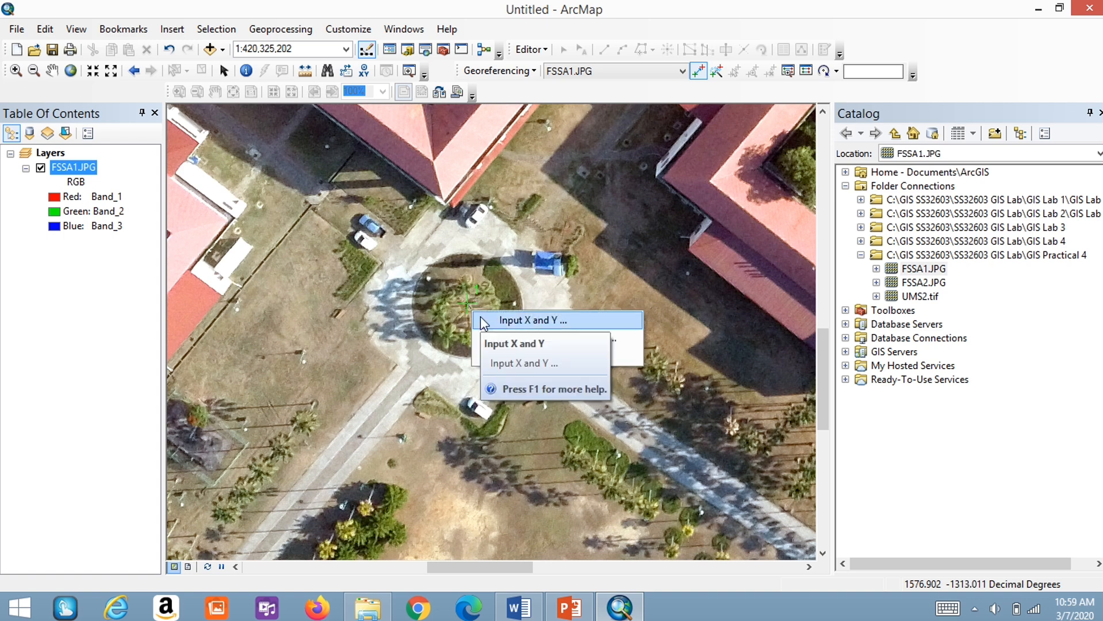
left_click(483, 322)
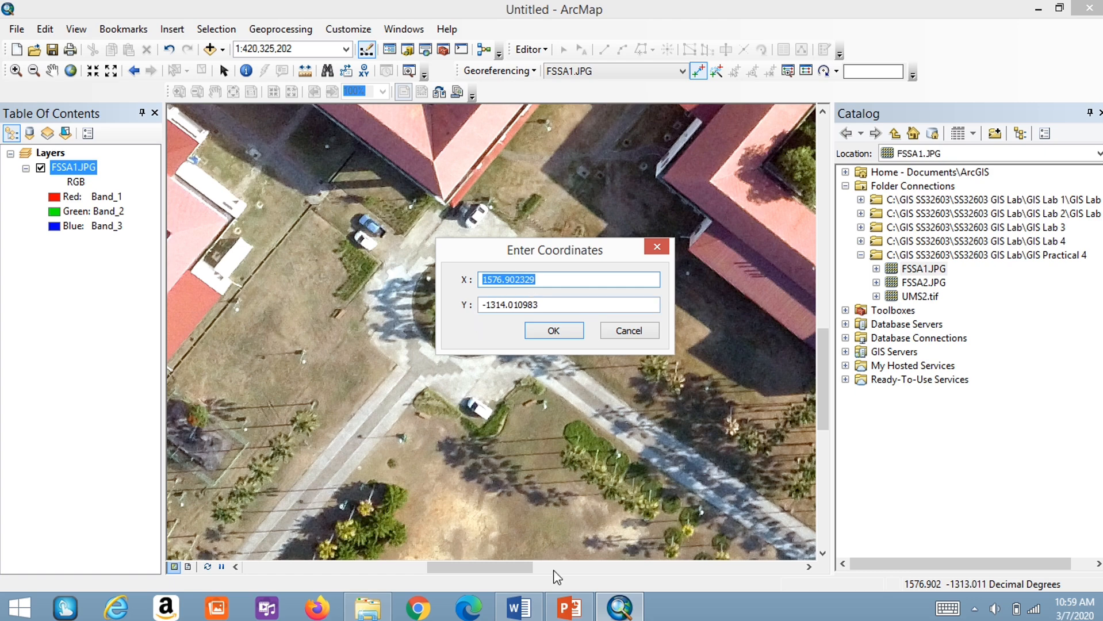
Copy control point 1's longitude from the Word manual's table and enter 116.120692° as the X coordinate in ArcMap.
left_click(515, 612)
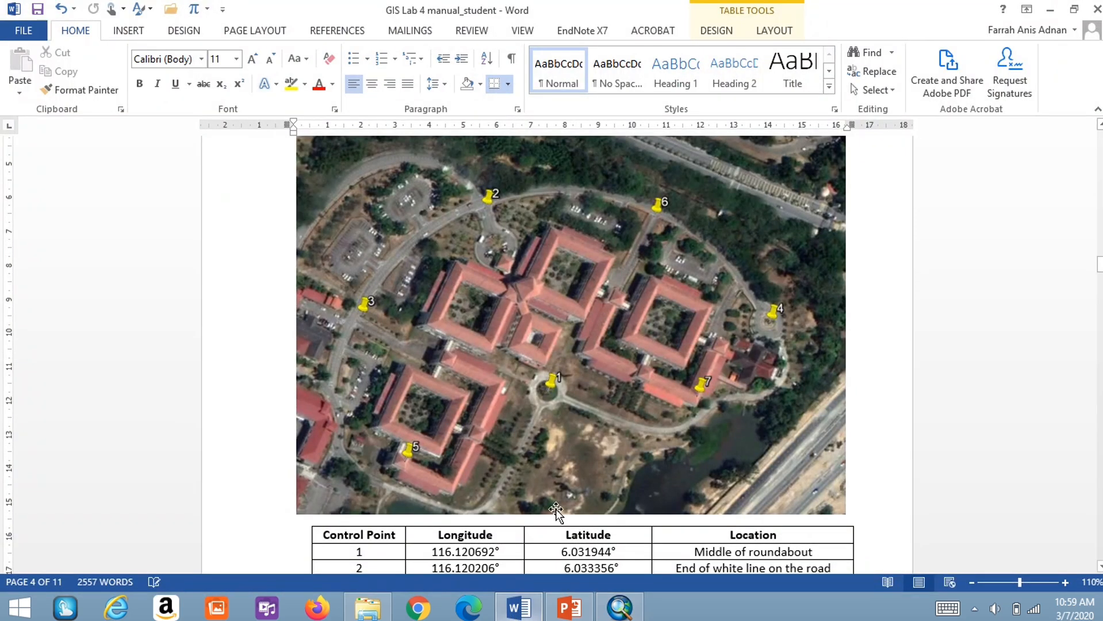
scroll(555, 511, "down", 5)
scroll(556, 509, "up", 3)
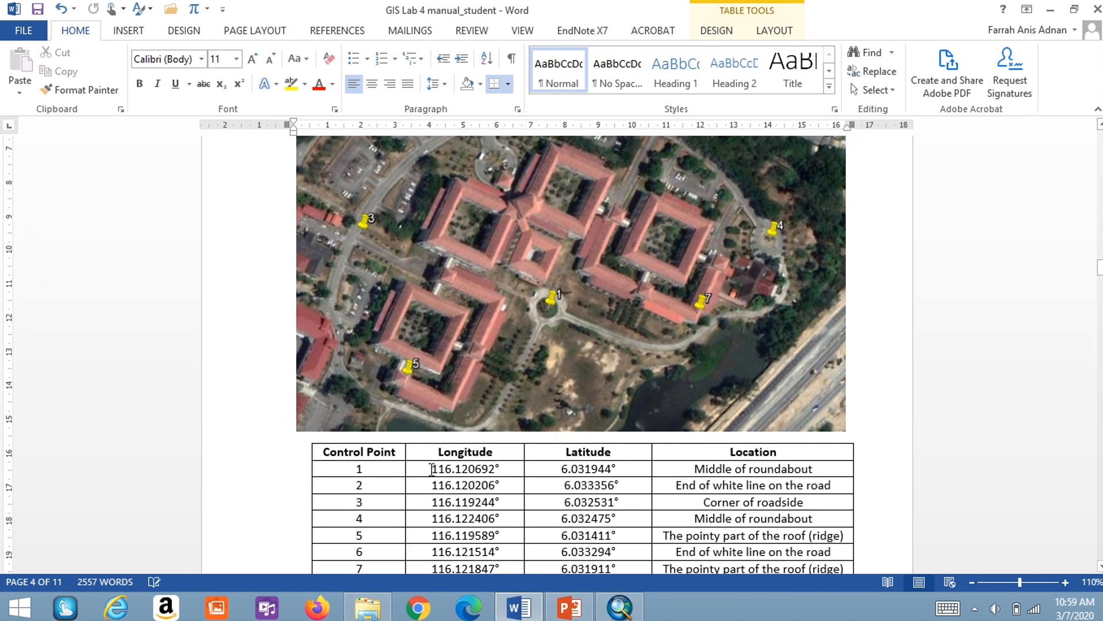
left_click_drag(431, 469, 498, 471)
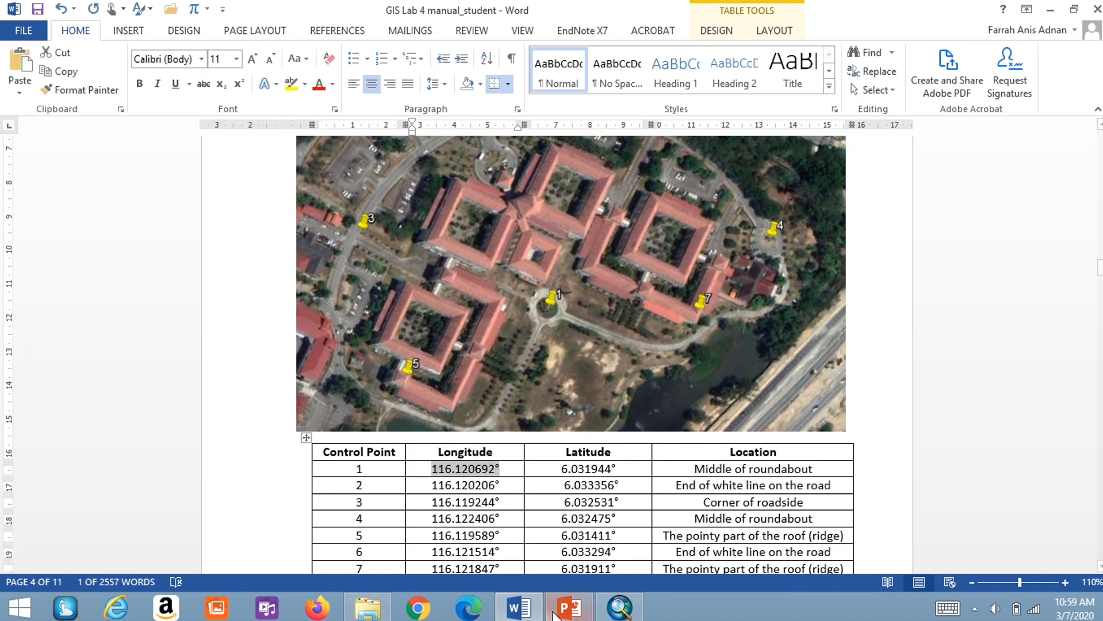
left_click(625, 613)
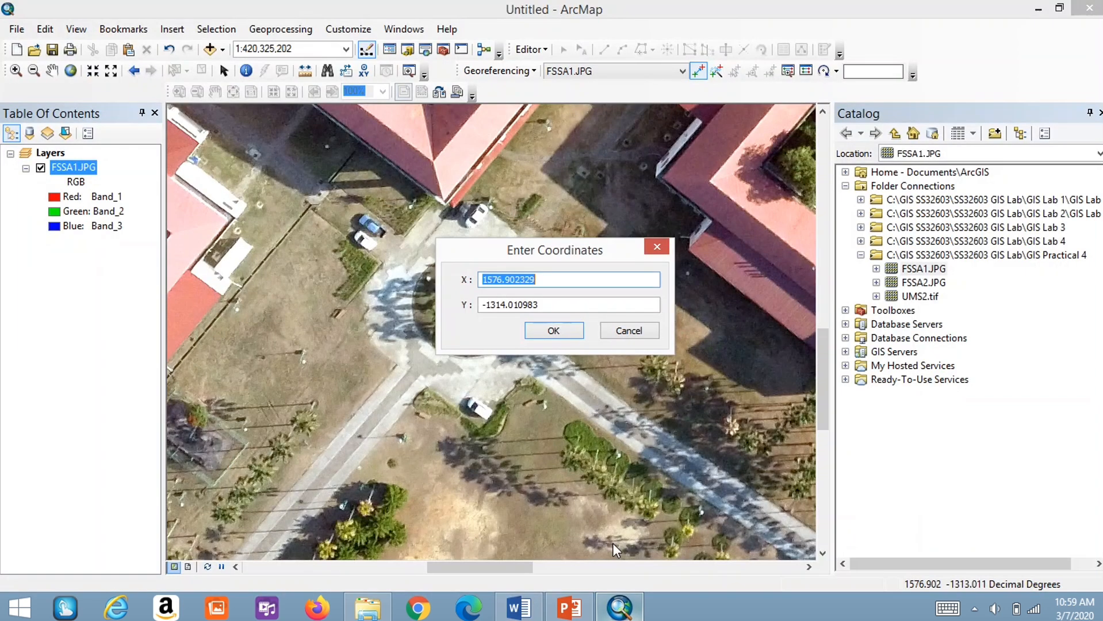
type("116.120692°")
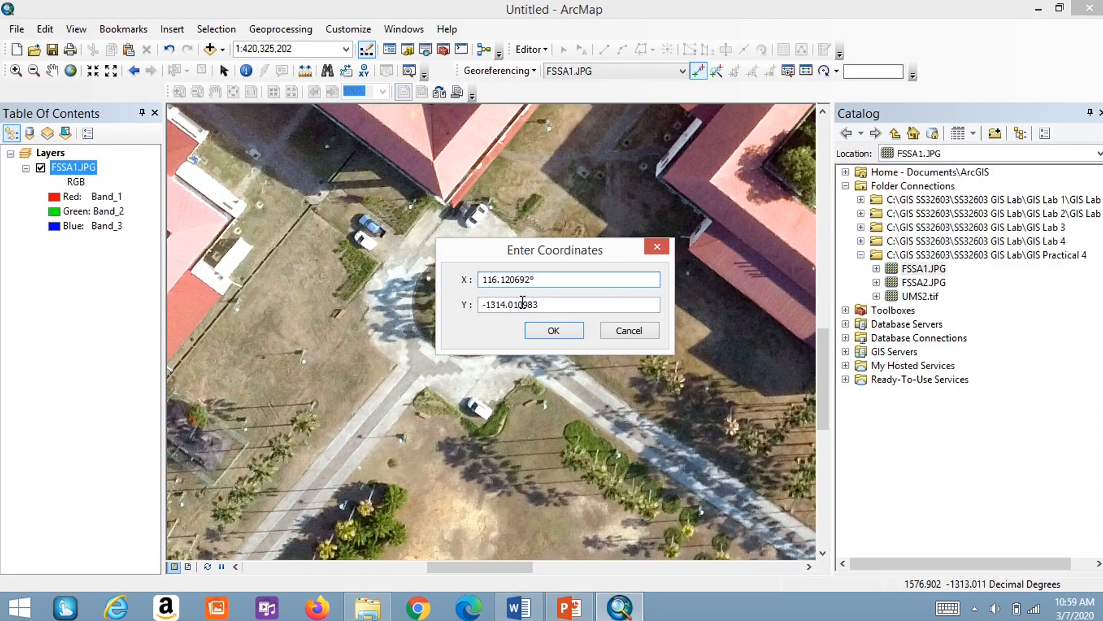
Copy control point 1's latitude from the Word manual's table, enter 6.031944° as the Y coordinate in ArcMap and confirm the coordinates.
left_click_drag(483, 305, 554, 320)
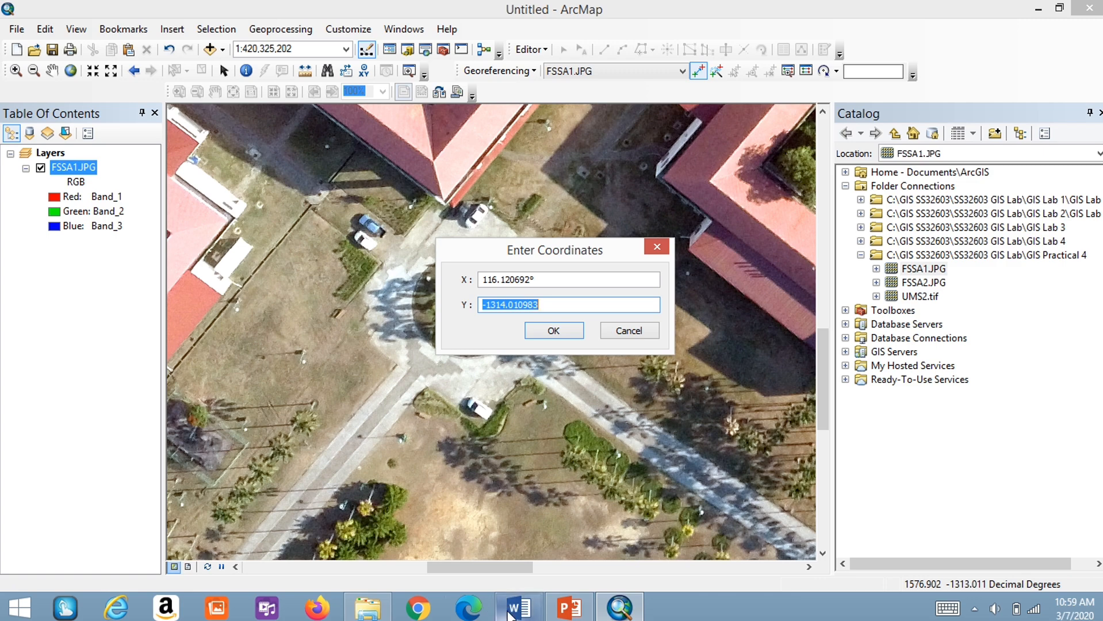
left_click(519, 608)
left_click_drag(561, 466, 640, 463)
key("ctrl+c")
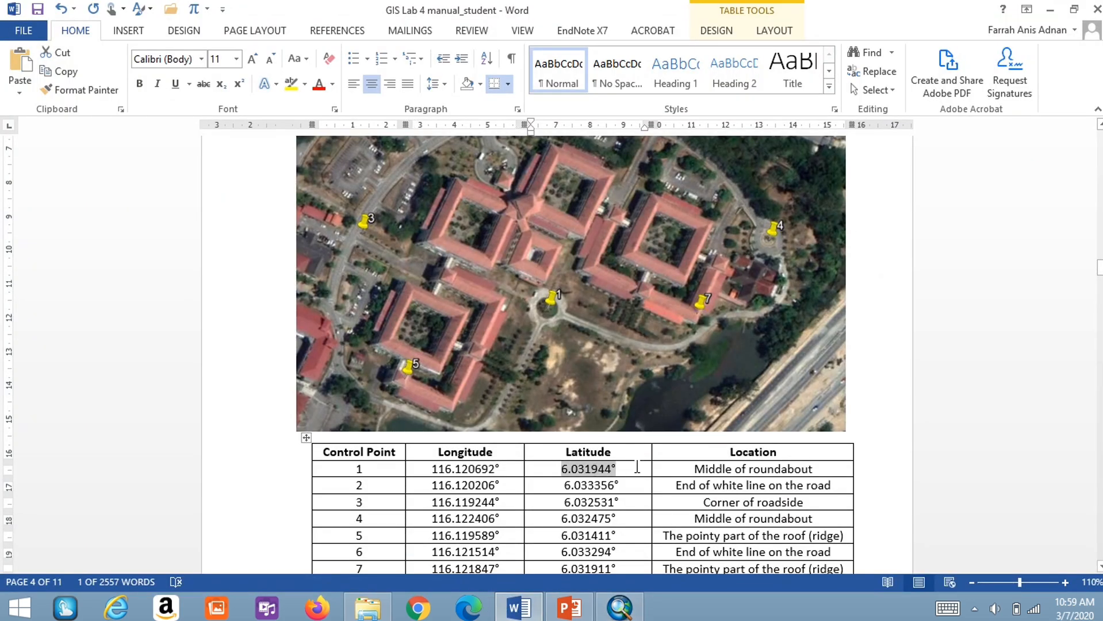
left_click(619, 608)
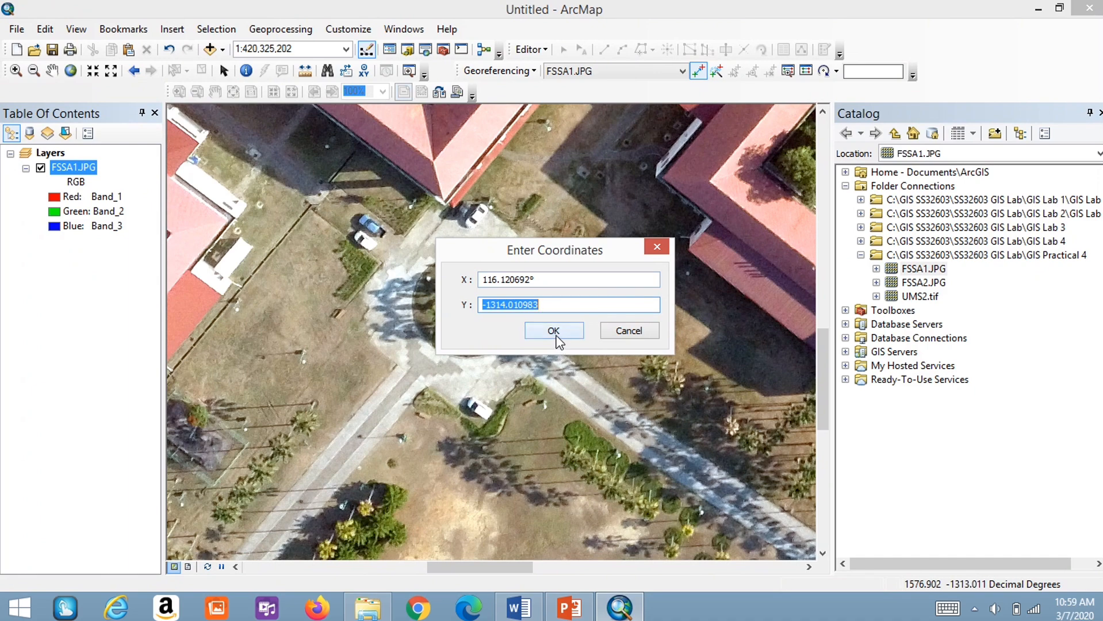
left_click(520, 609)
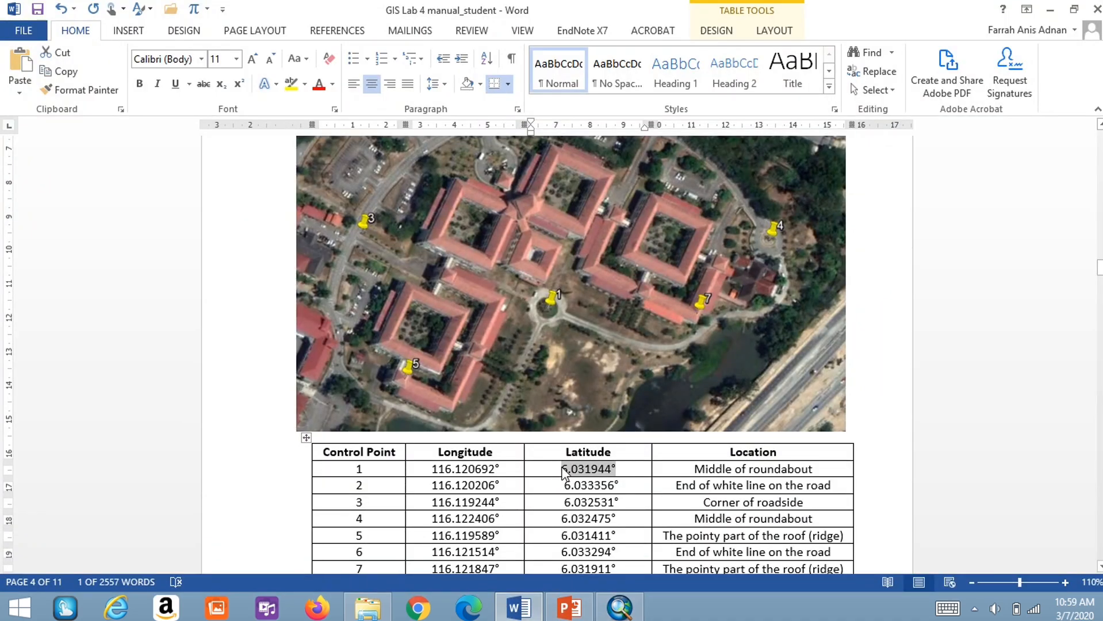
left_click(611, 608)
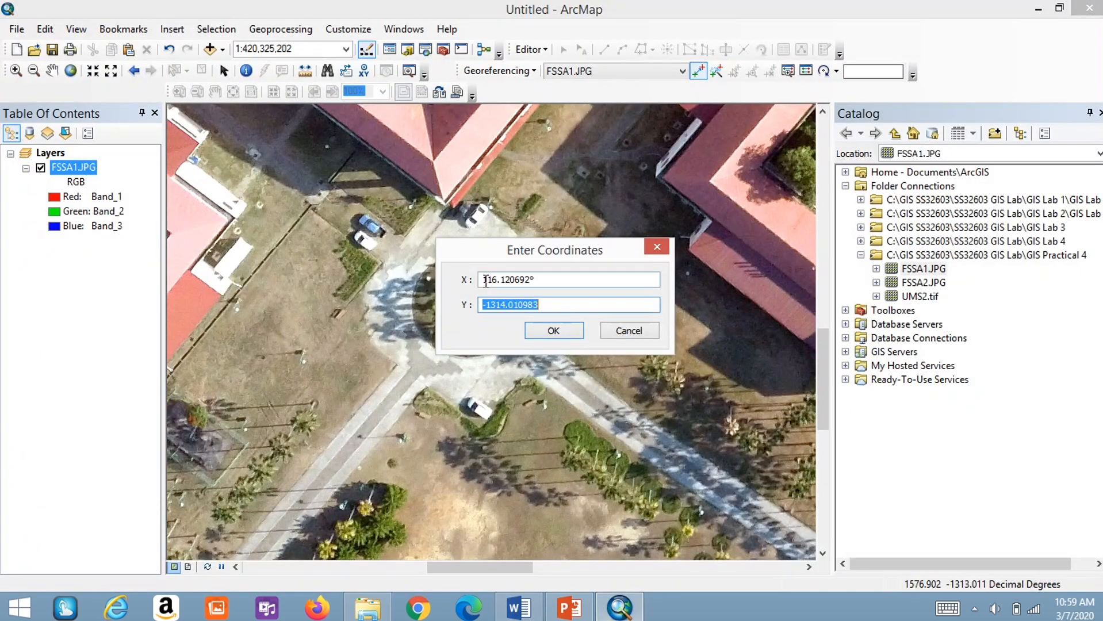
left_click_drag(486, 309, 567, 310)
key("ctrl+v")
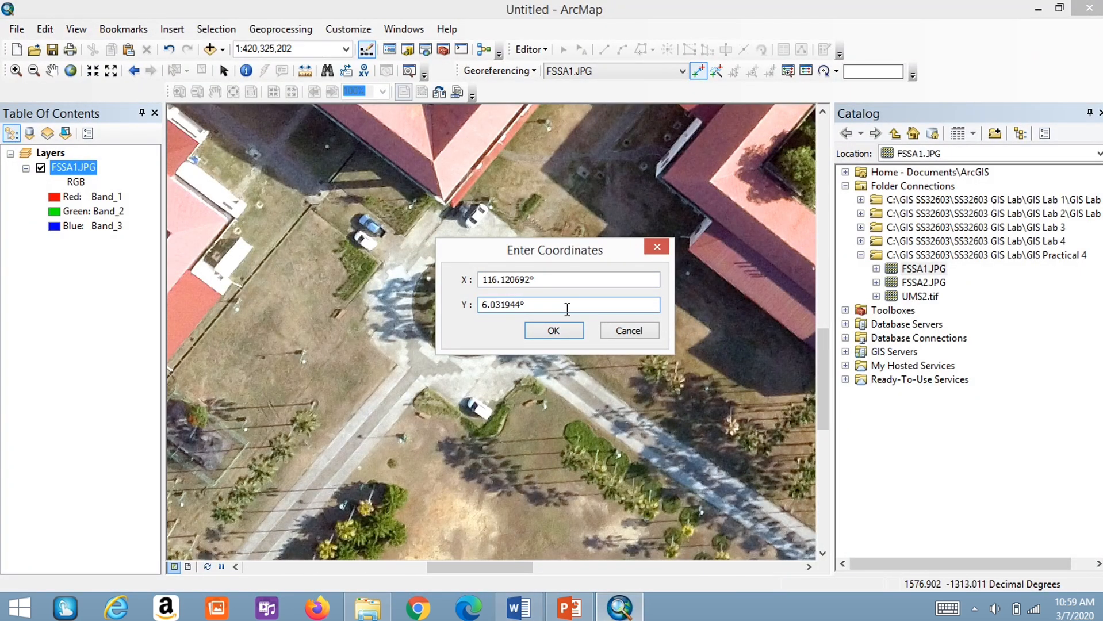
left_click(561, 329)
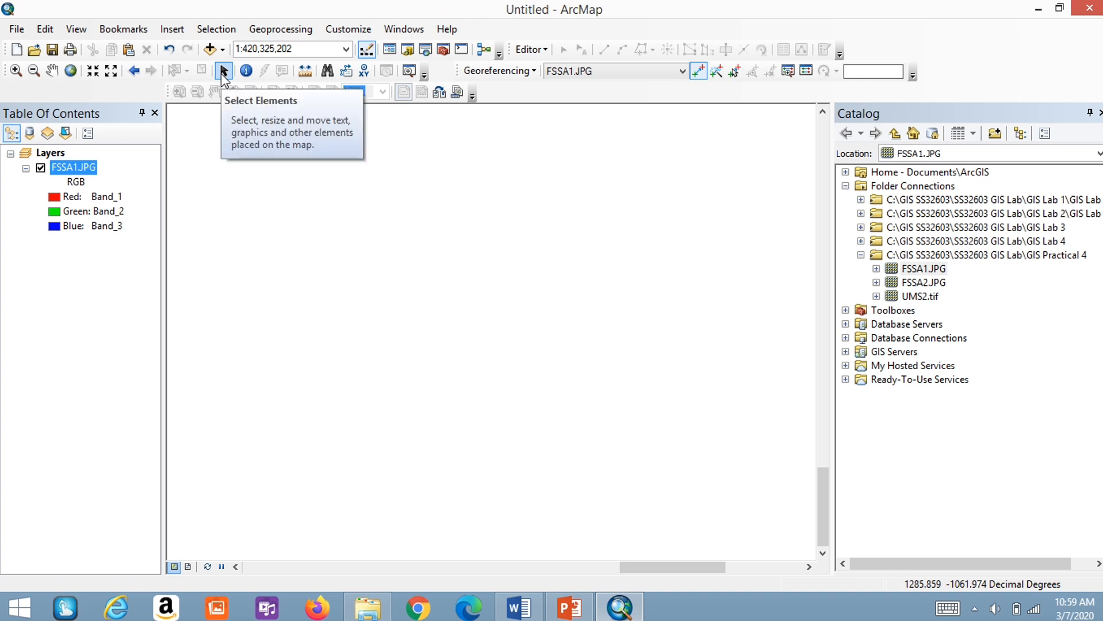
Leave control point placement and zoom the map to the full FSSA1.JPG layer.
left_click(222, 71)
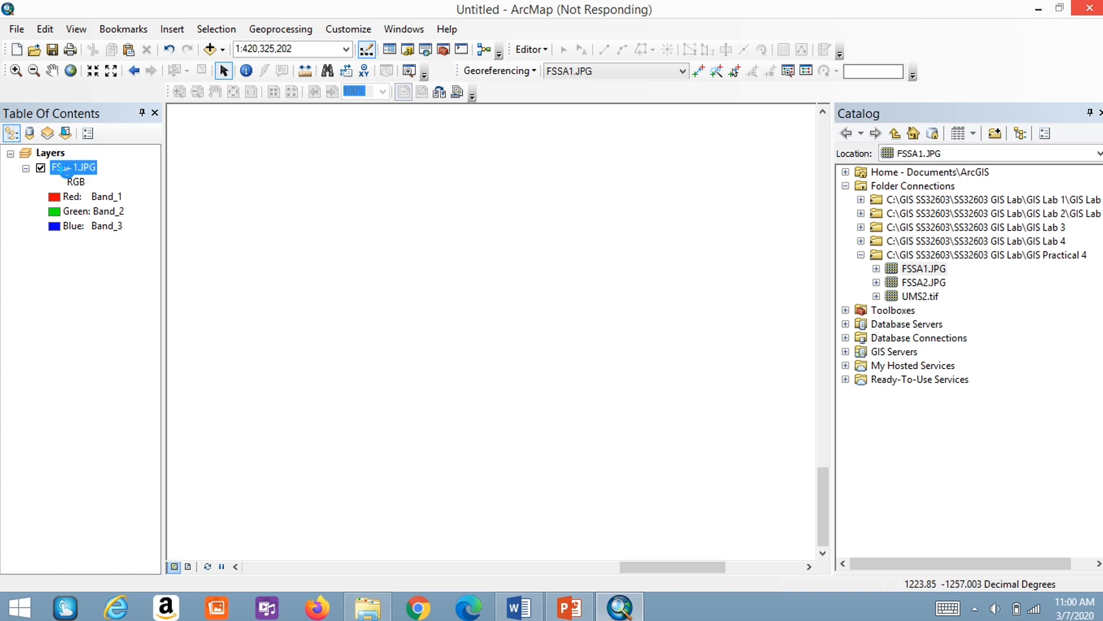
right_click(66, 168)
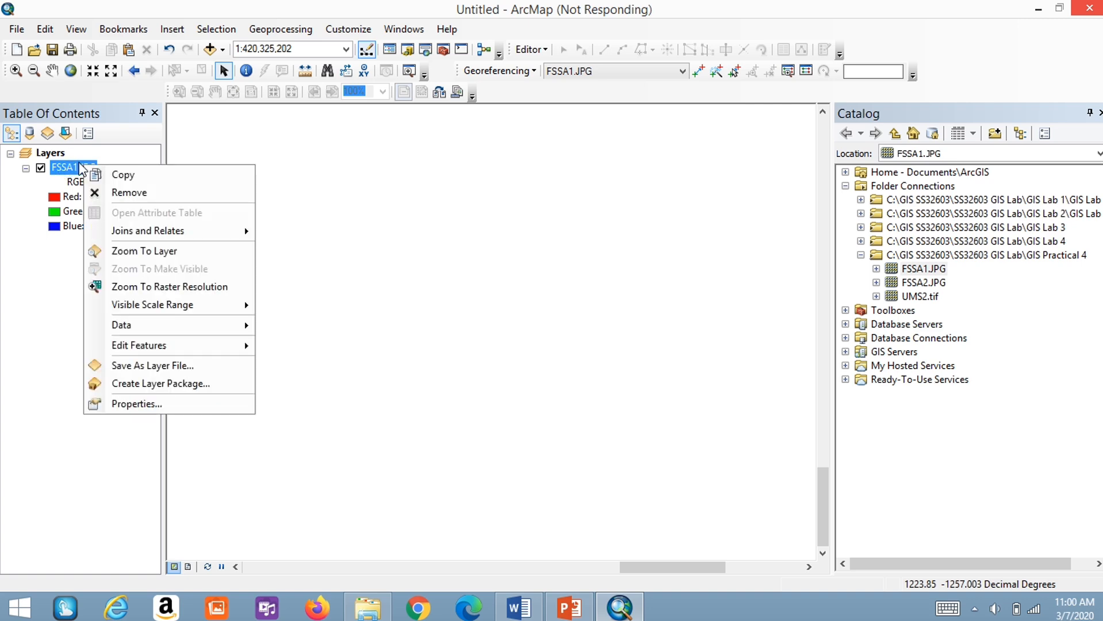
left_click(124, 250)
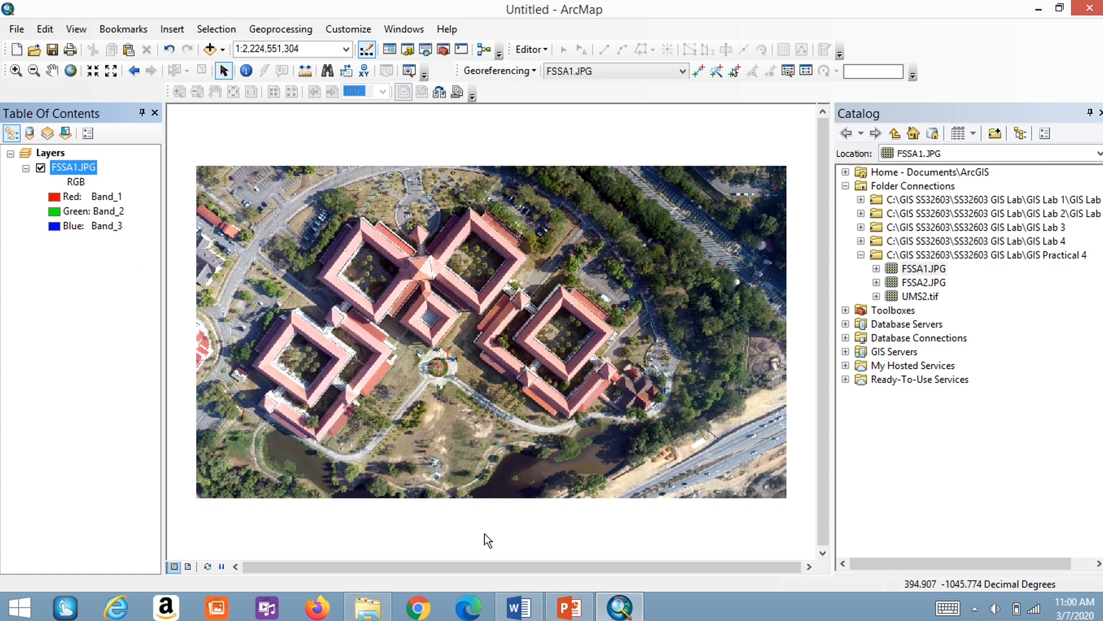
Switch to the Word manual, locate control point 2 in its picture and select its longitude, 116.120206°, in the table.
mouse_move(511, 615)
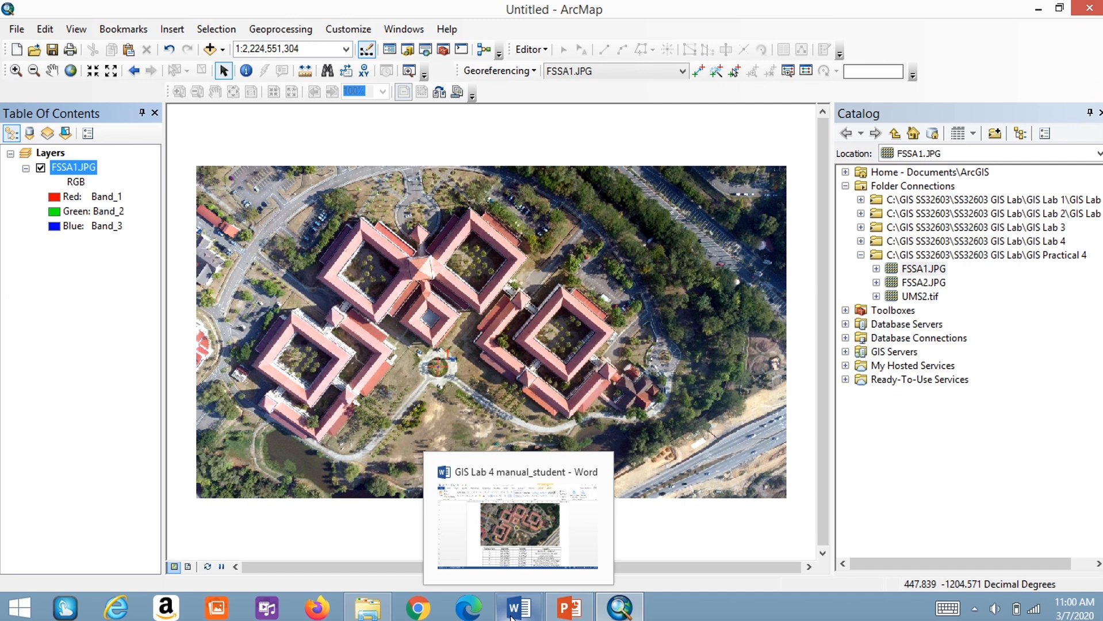
left_click(544, 520)
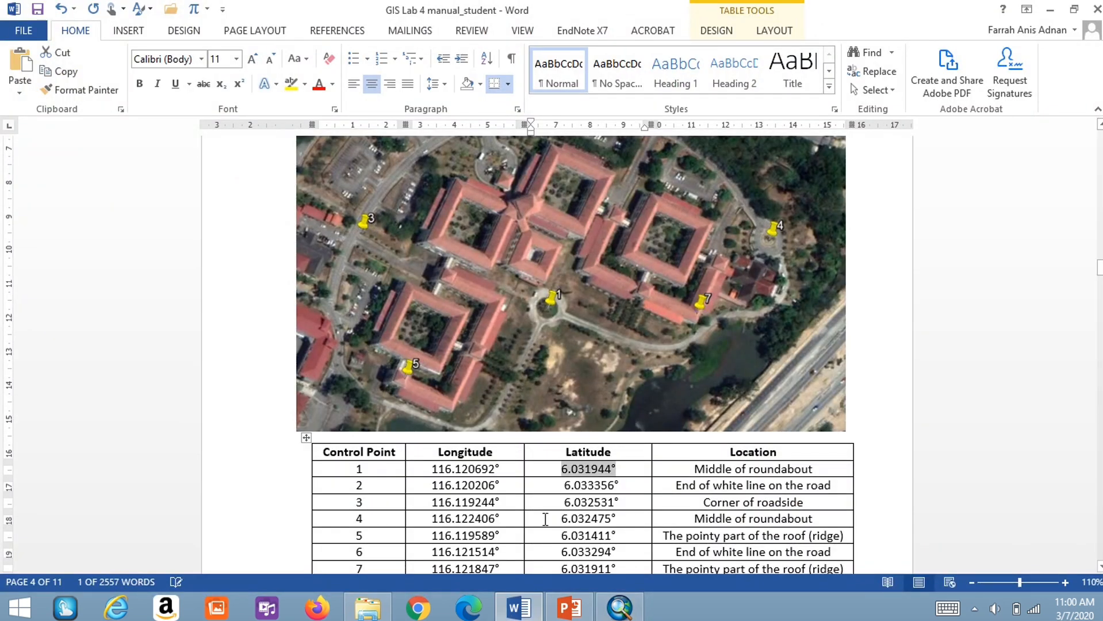
scroll(936, 341, "up", 3)
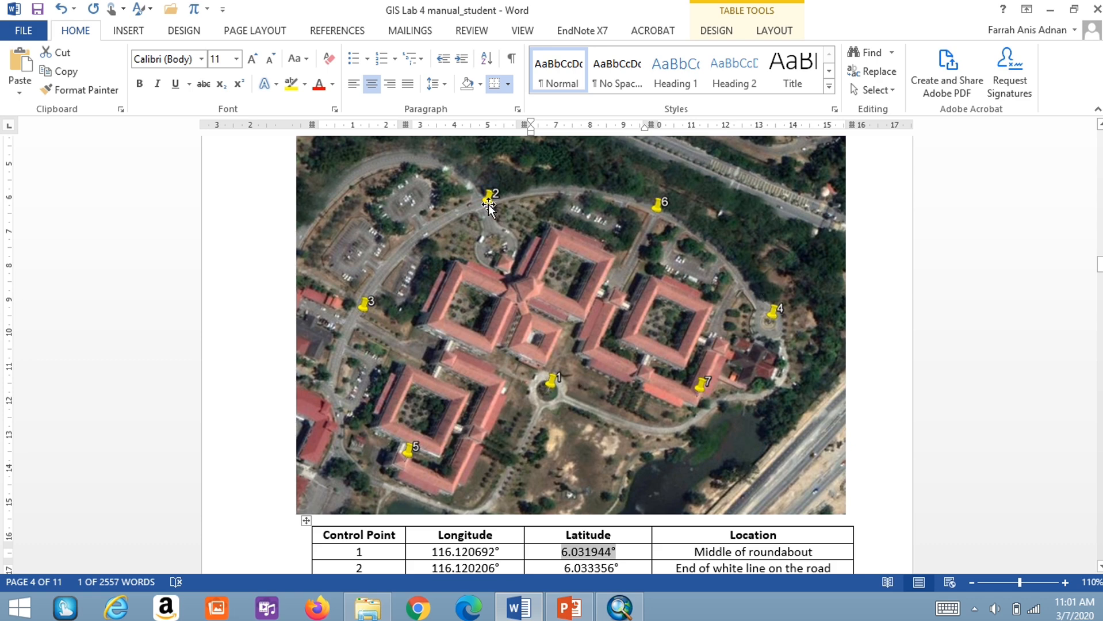
scroll(712, 505, "down", 3)
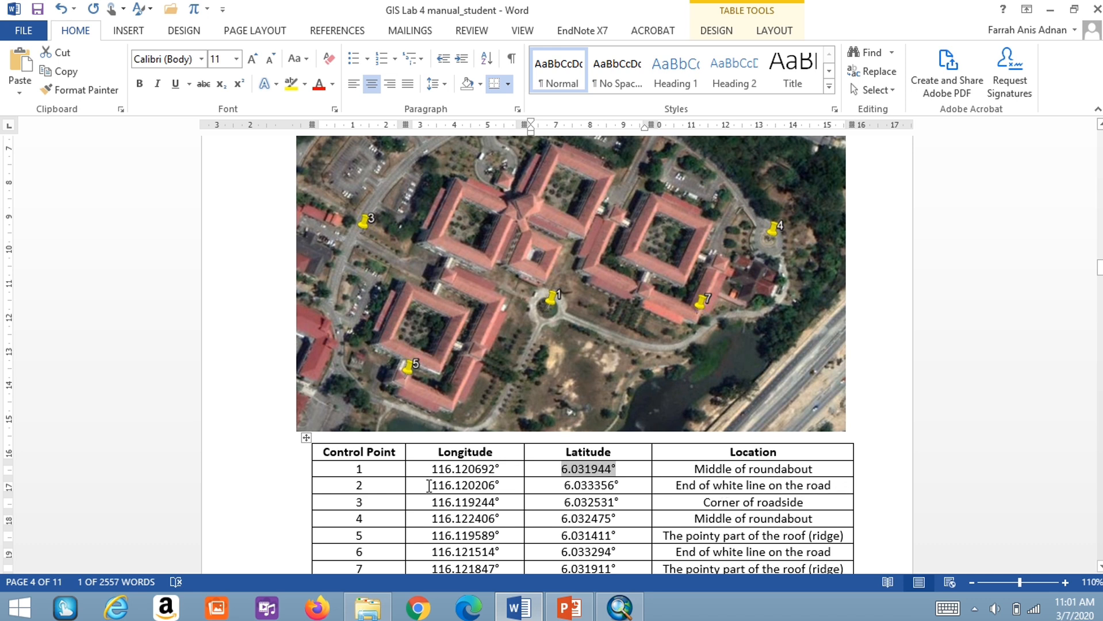
left_click_drag(429, 486, 514, 479)
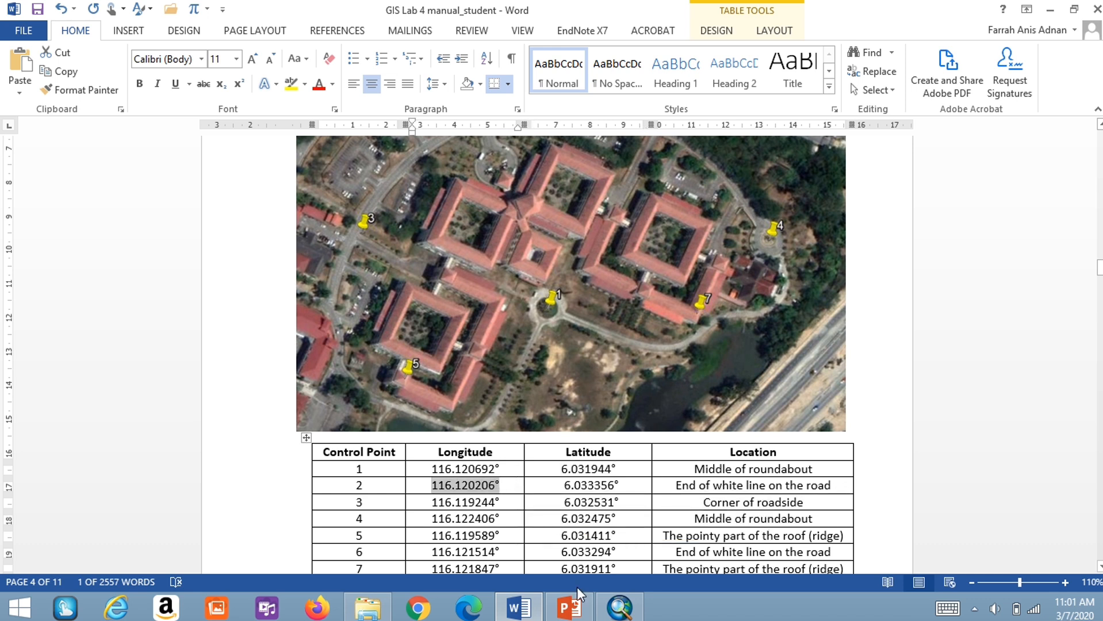
In ArcMap, place control point 2 at the end of the white road line north of the parking loop and open its X and Y entry.
left_click(619, 613)
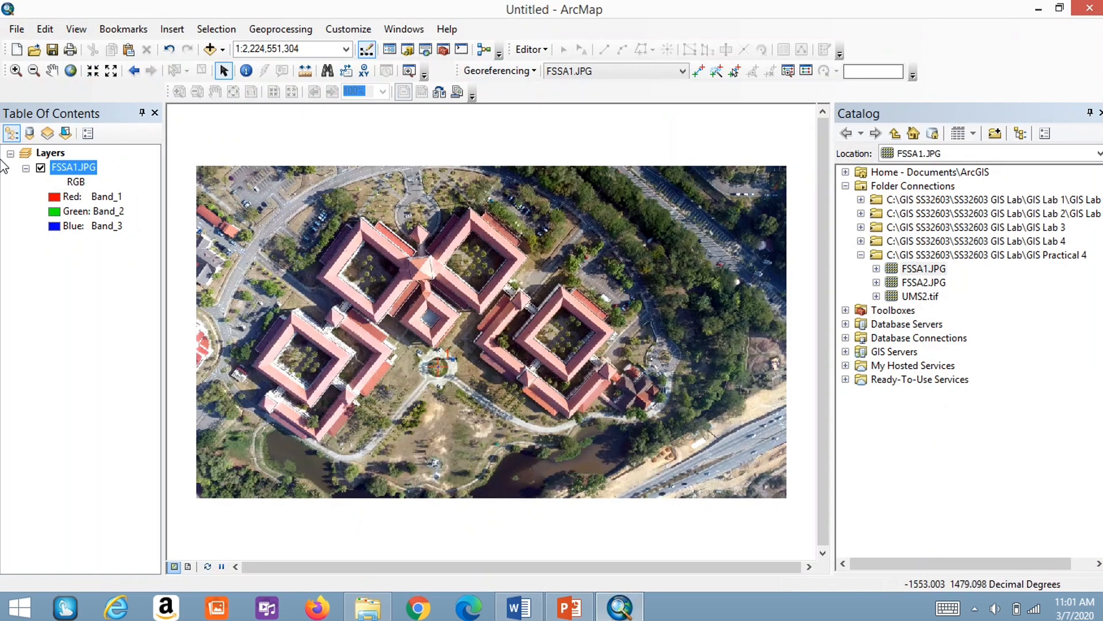
left_click(15, 71)
left_click_drag(344, 141, 474, 231)
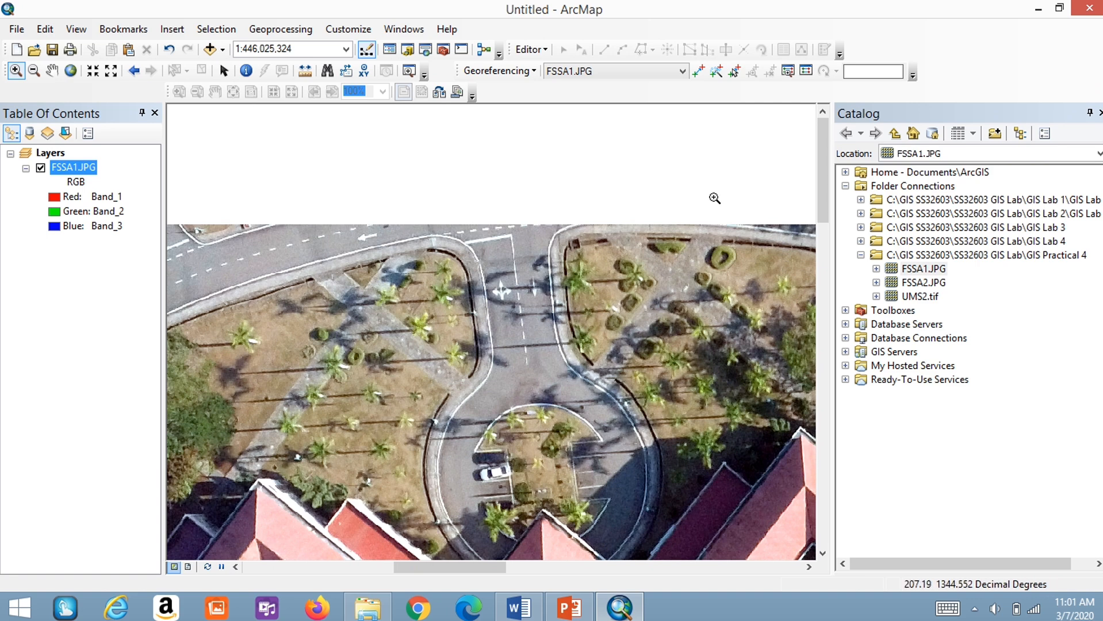
left_click(693, 75)
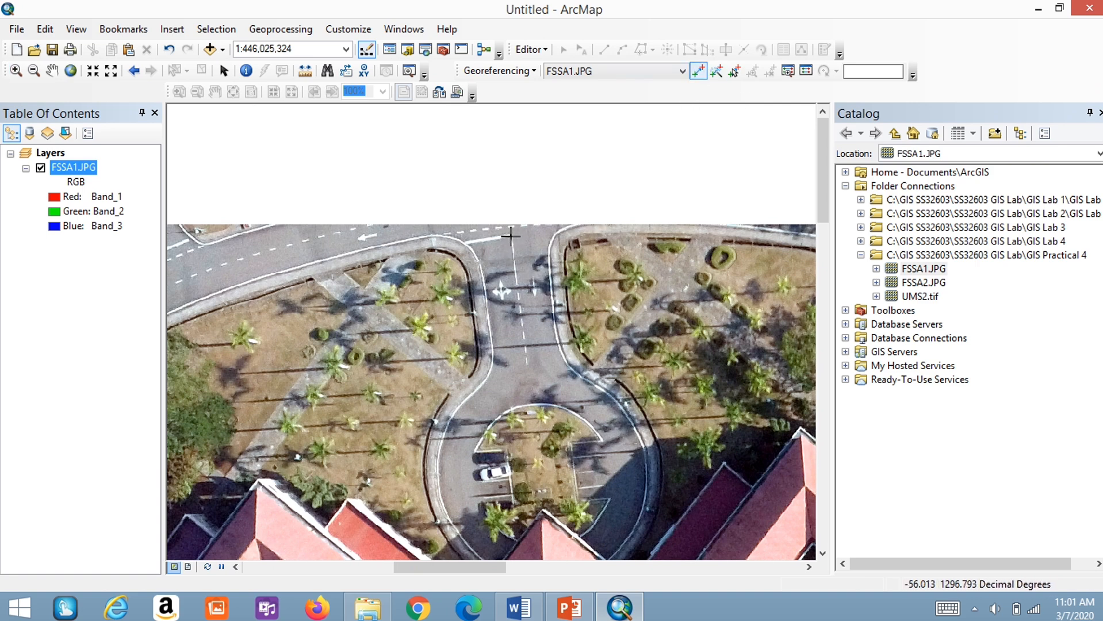
left_click(511, 235)
right_click(511, 236)
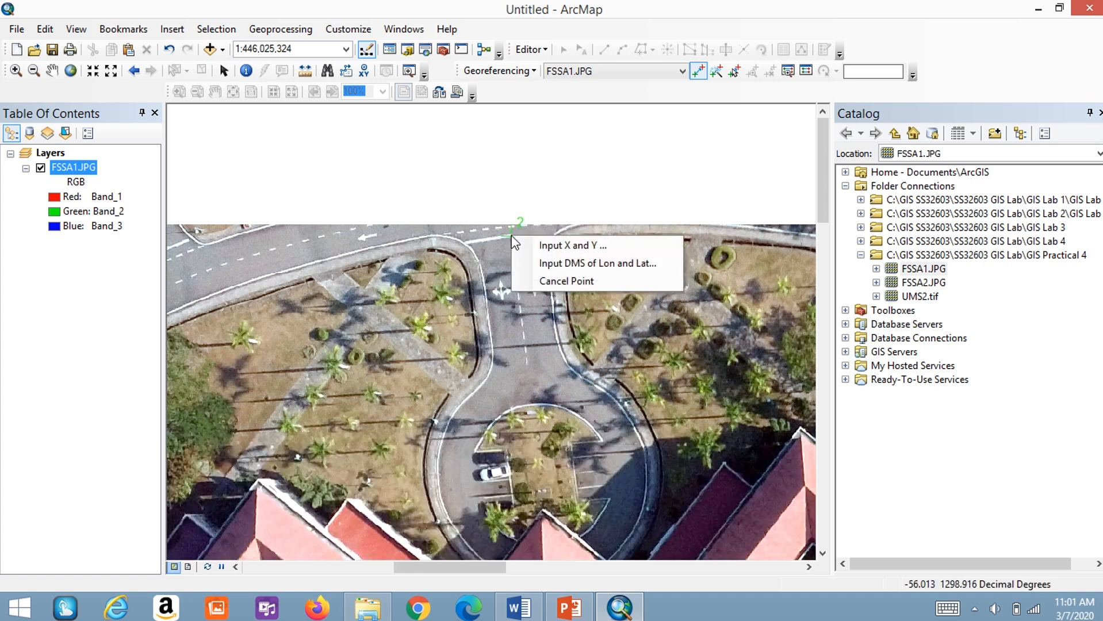
left_click(570, 245)
Copy control point 2's longitude from the Word manual's table and enter 116.120206° as the X coordinate in ArcMap.
left_click(520, 606)
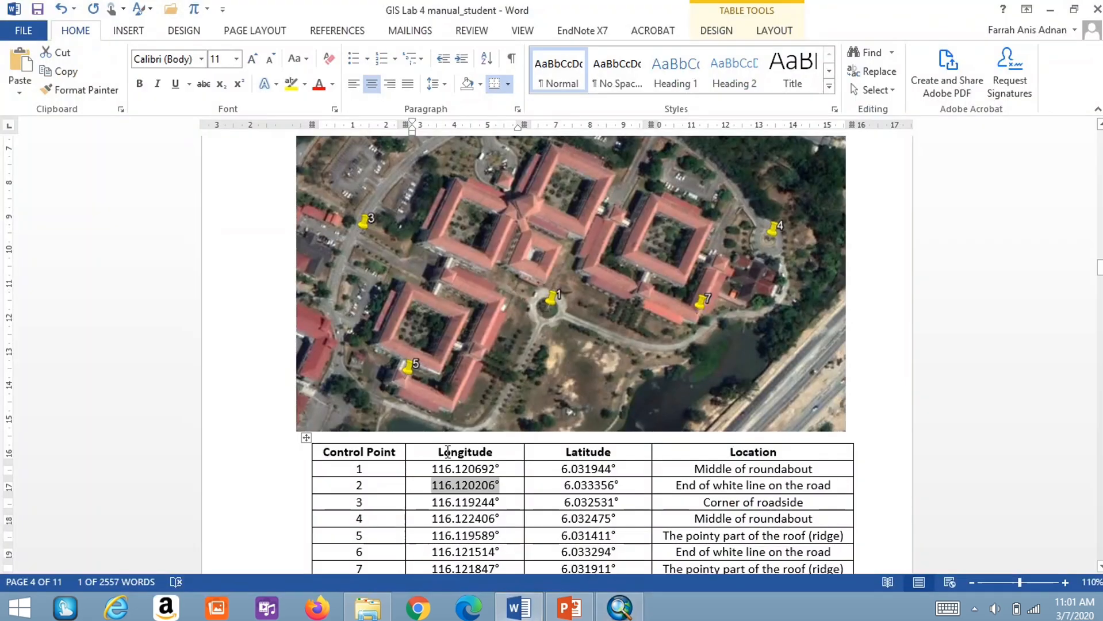
left_click_drag(430, 485, 503, 486)
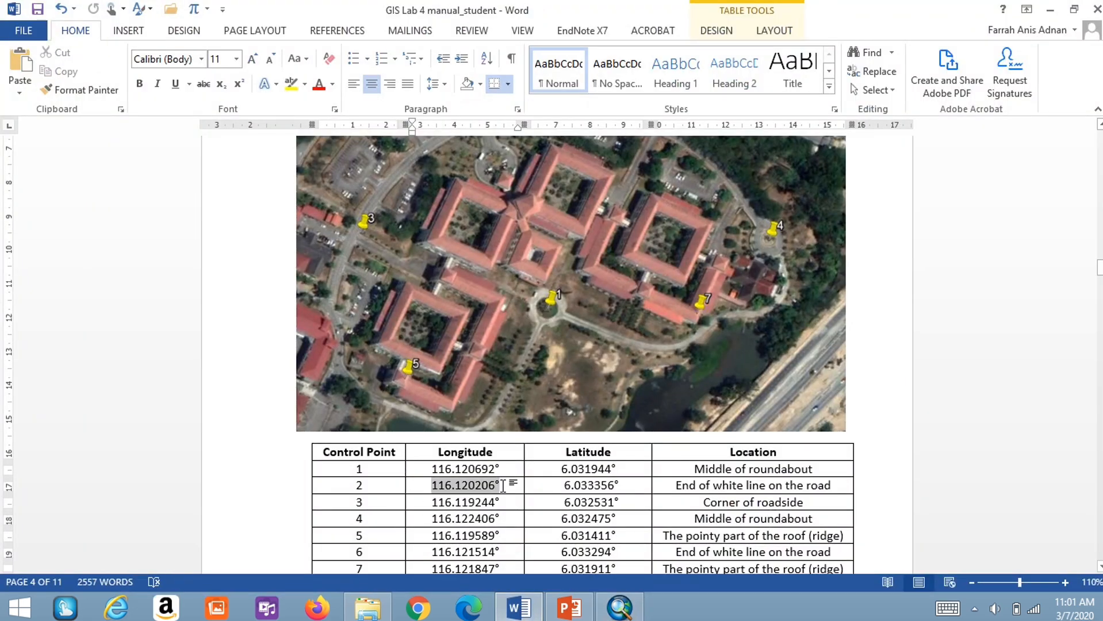
key("ctrl+c")
left_click(620, 607)
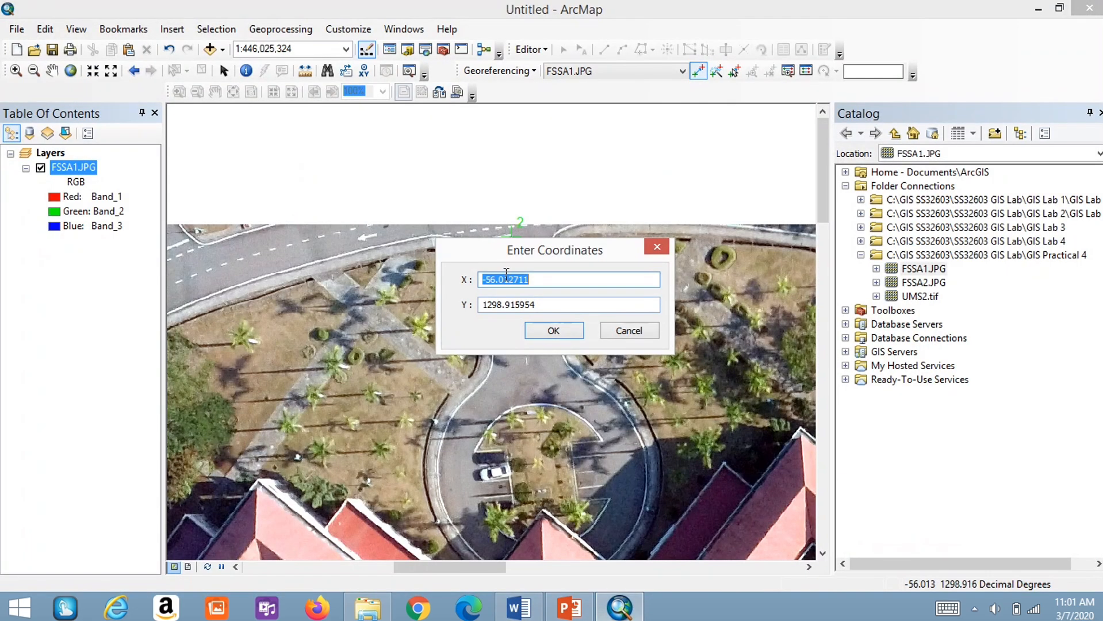
key("ctrl+v")
Copy control point 2's latitude from the Word manual, confirm 6.033356° as the Y coordinate in ArcMap and zoom to the full FSSA1.JPG layer.
left_click(529, 610)
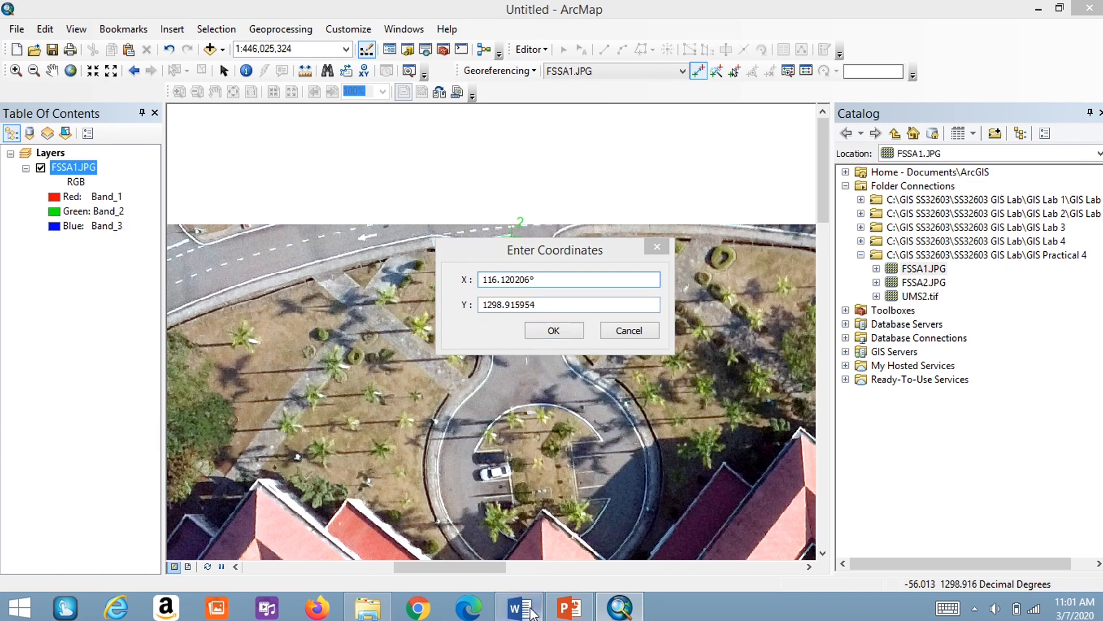
left_click_drag(560, 485, 625, 488)
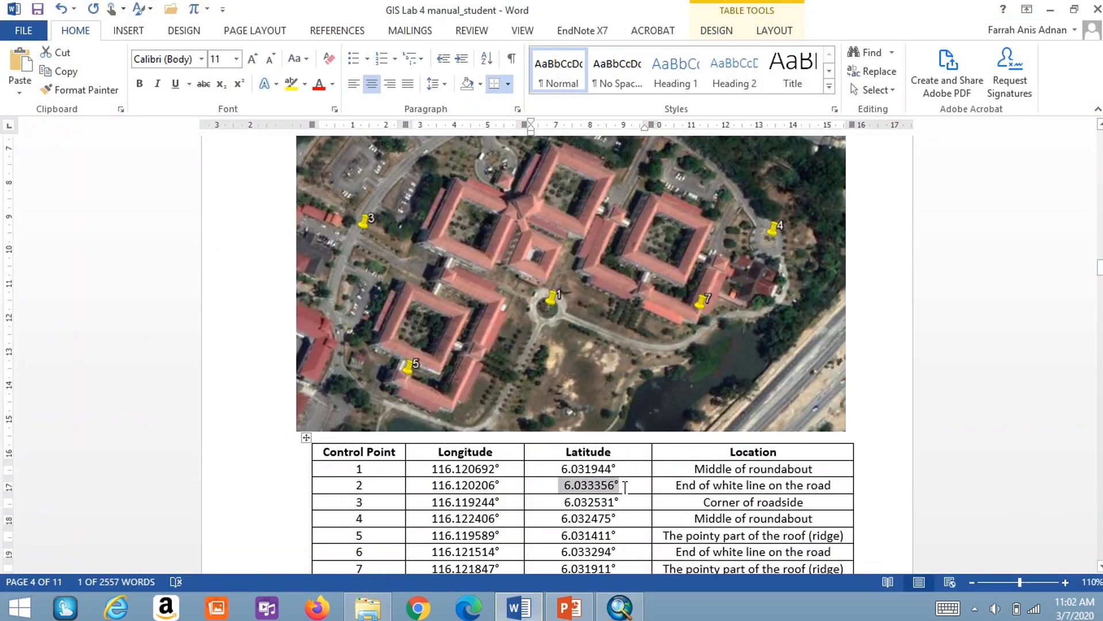
left_click(635, 604)
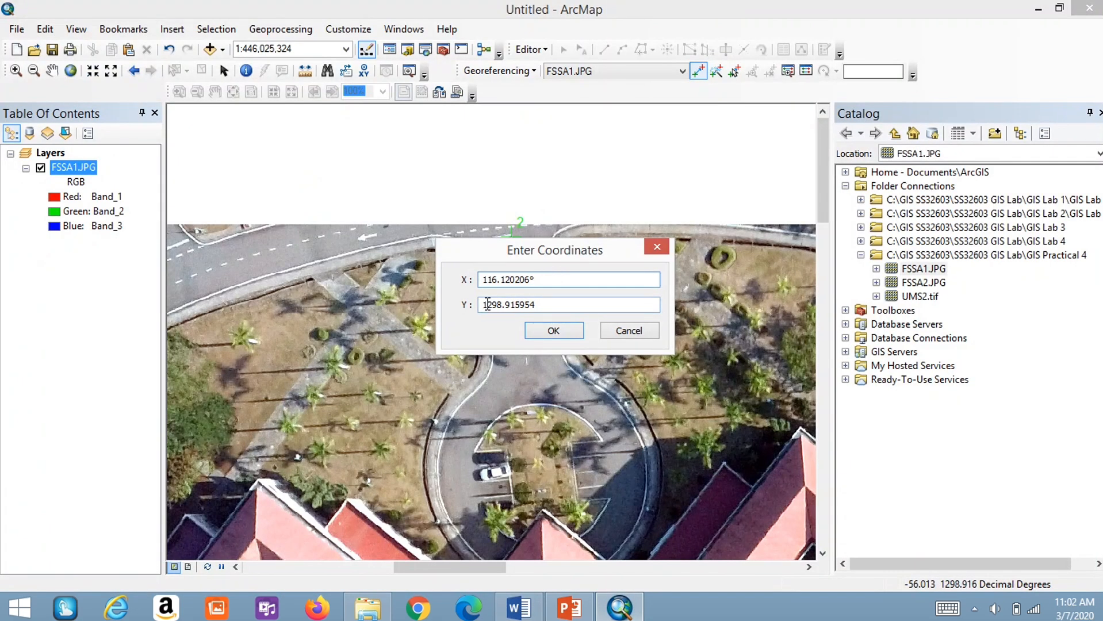
double_click(506, 304)
key("ctrl+v")
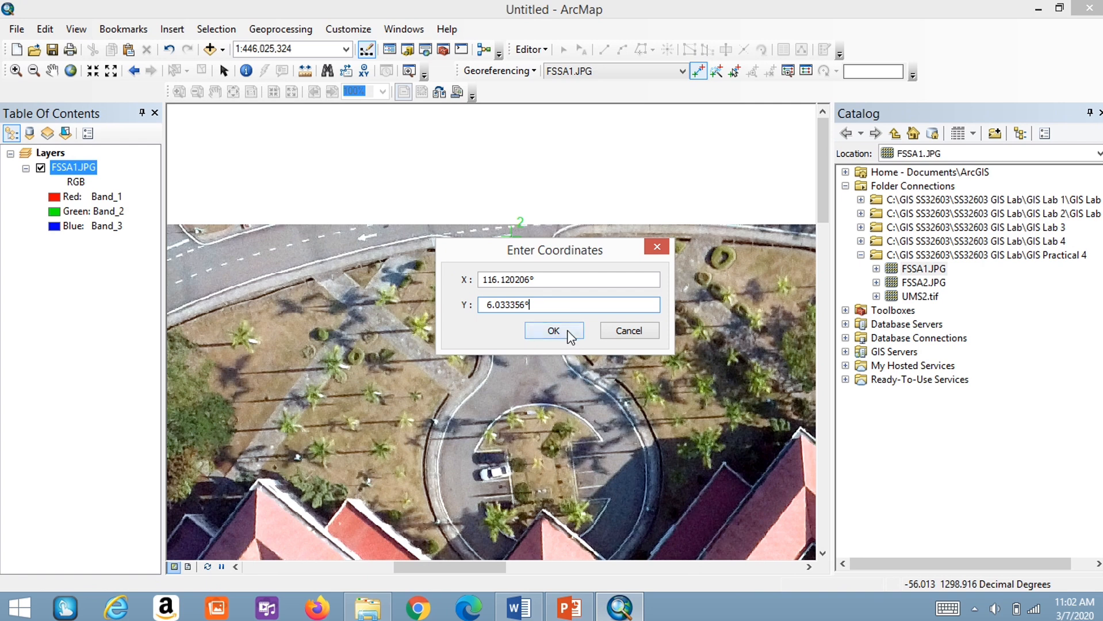
left_click(567, 331)
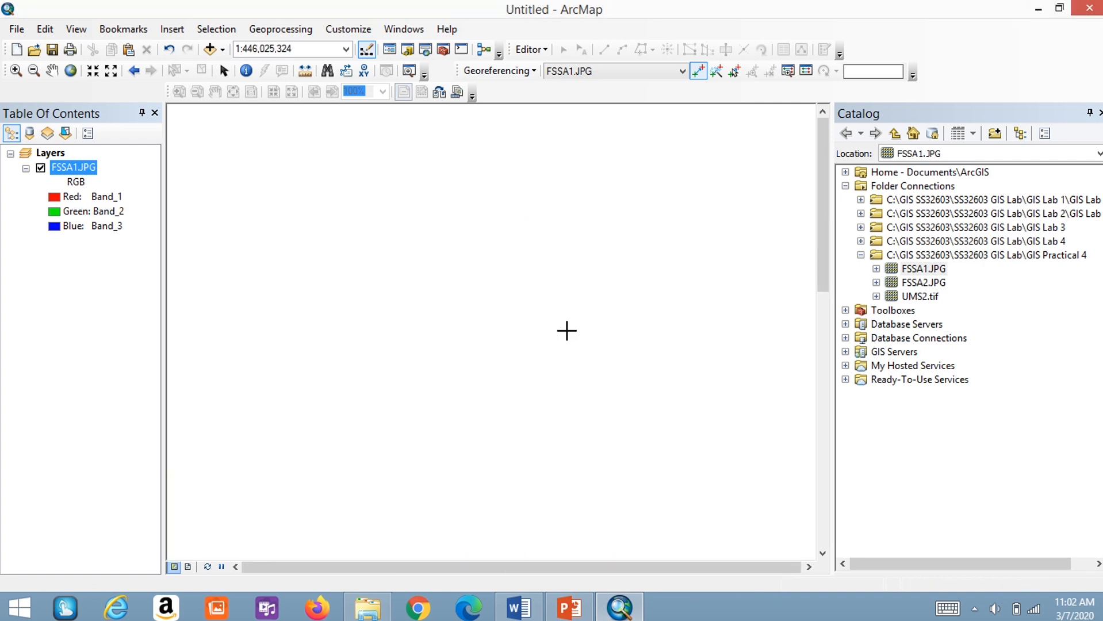
right_click(94, 173)
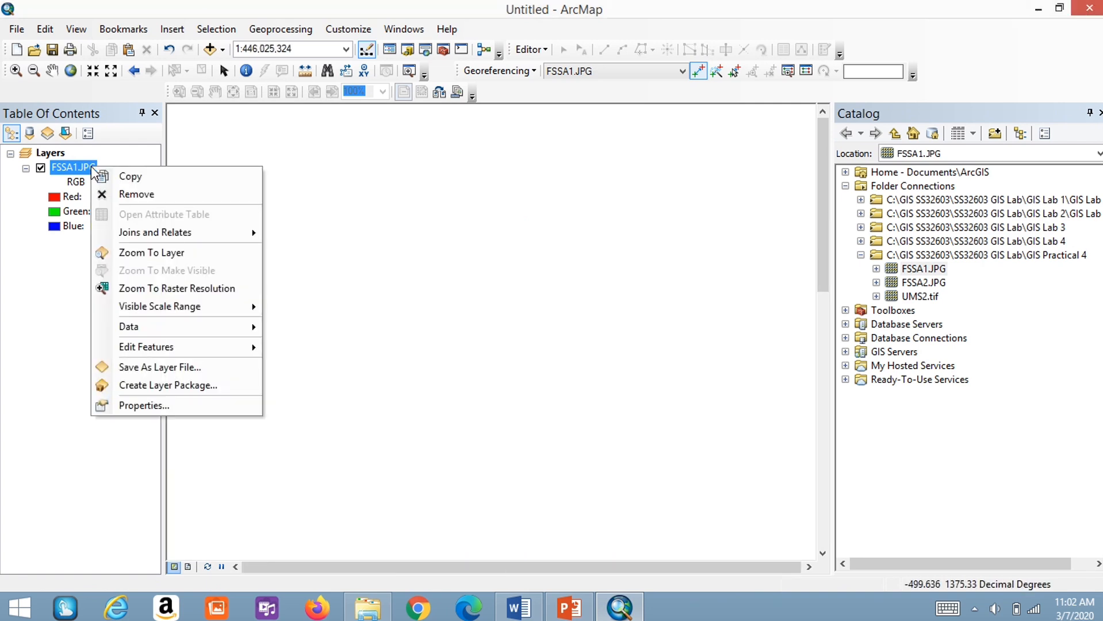
left_click(134, 251)
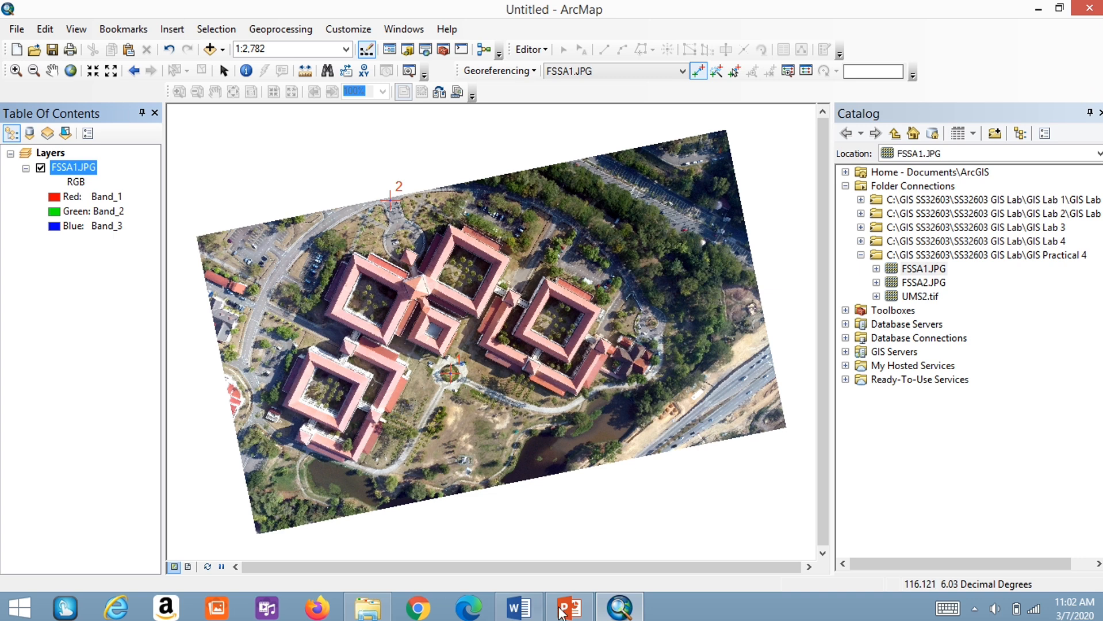
Copy control point 3's longitude, 116.119244°, from the Word manual's table and return to ArcMap.
left_click(519, 608)
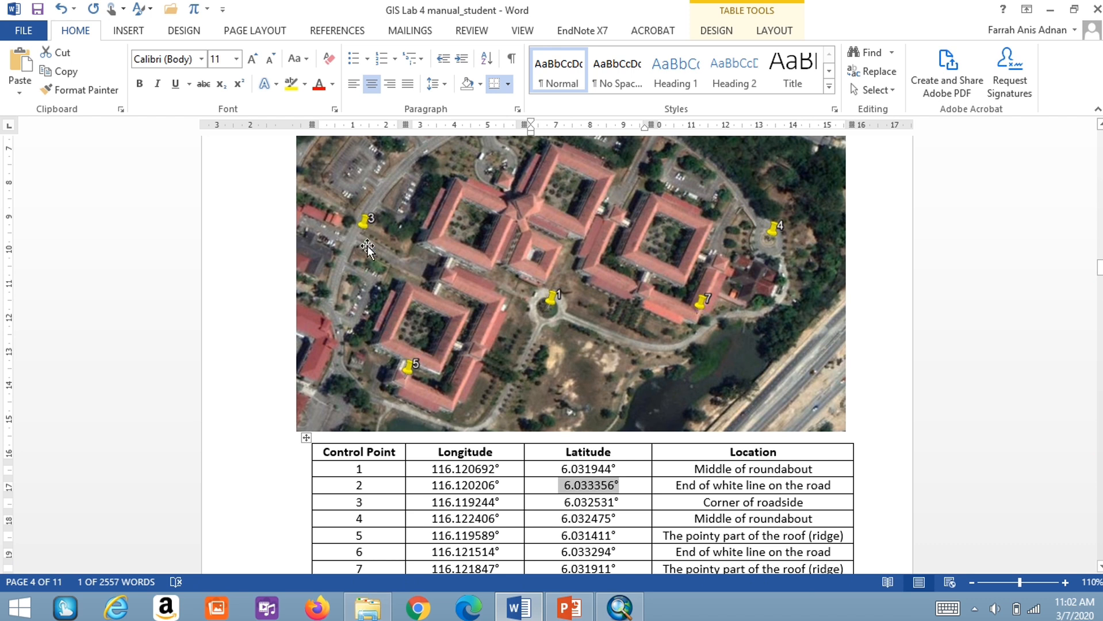
left_click_drag(431, 502, 509, 502)
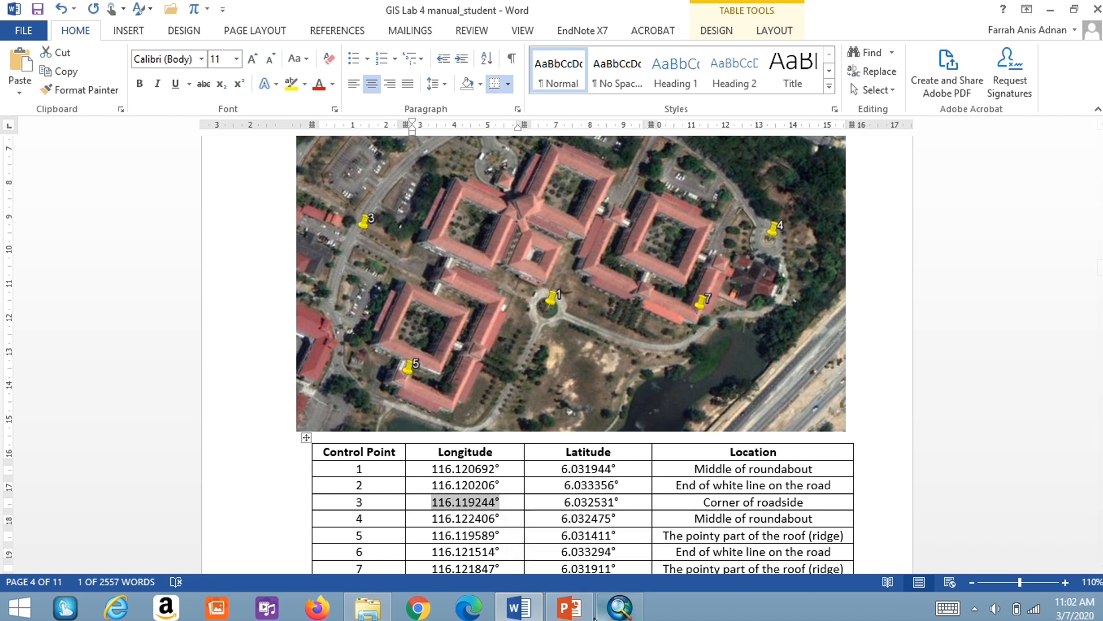
left_click(619, 607)
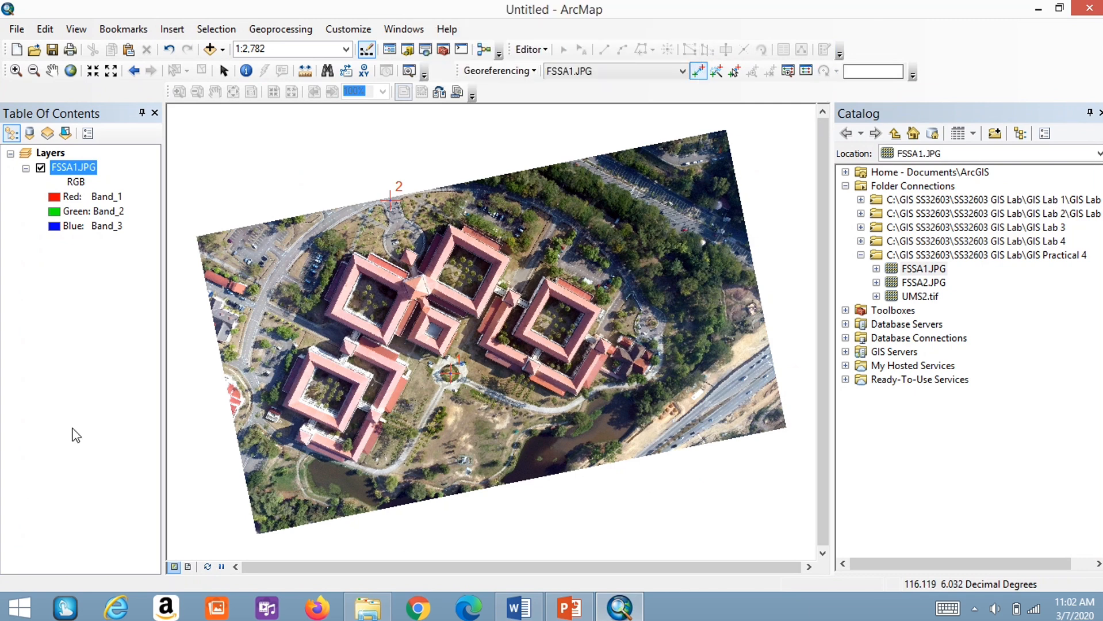
Place control point 3 at the roadside corner by the western road junction and enter 116.119244° as its X coordinate.
left_click(16, 70)
left_click_drag(228, 266, 311, 336)
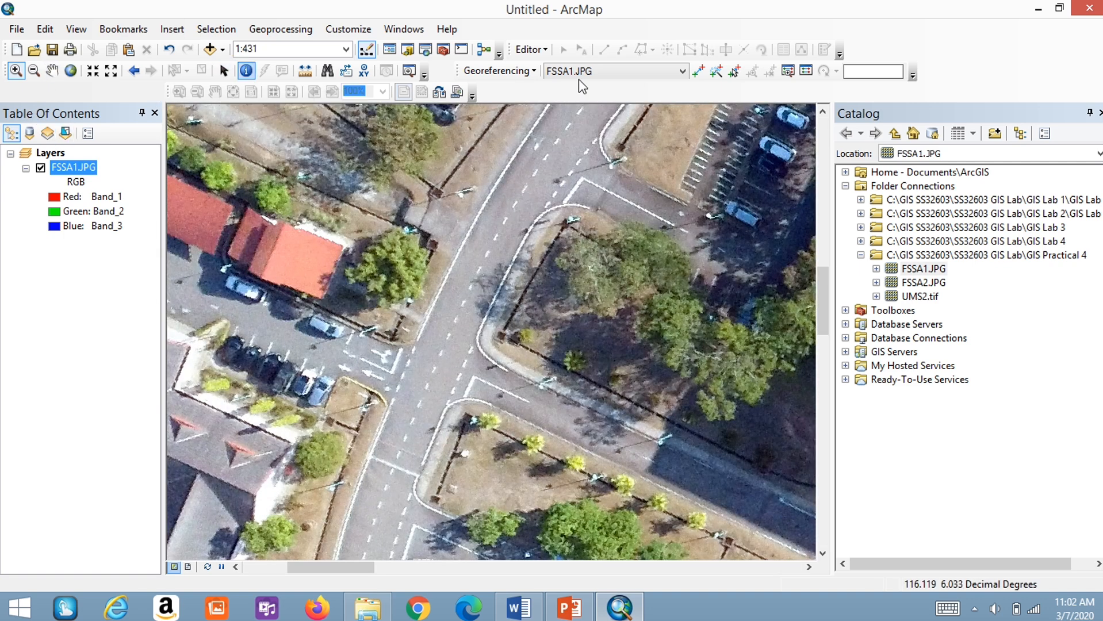
left_click(698, 70)
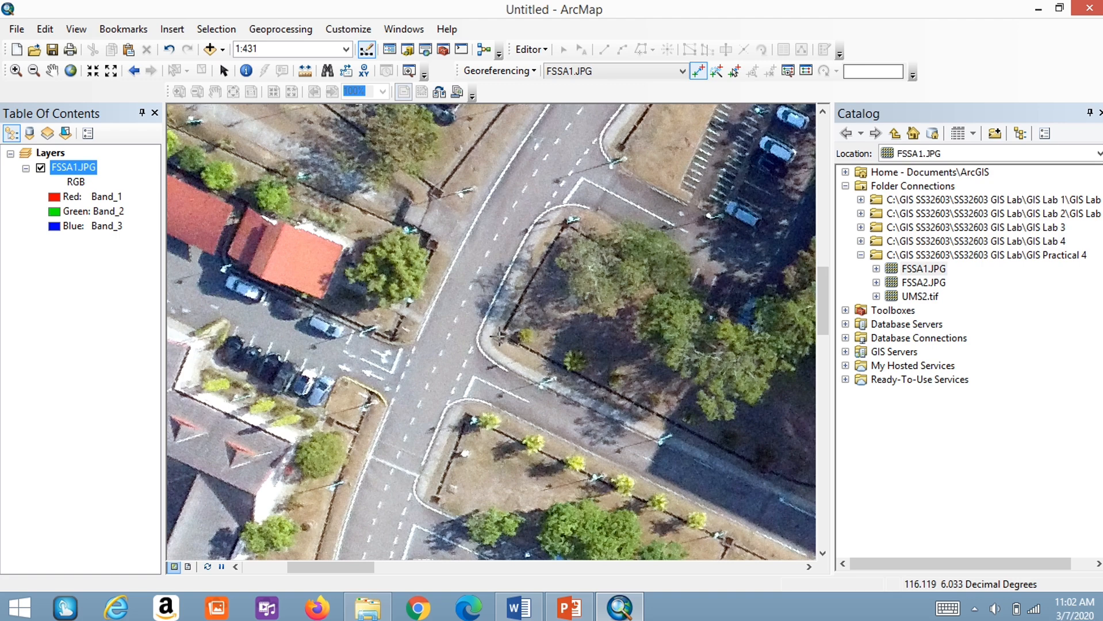
left_click(498, 334)
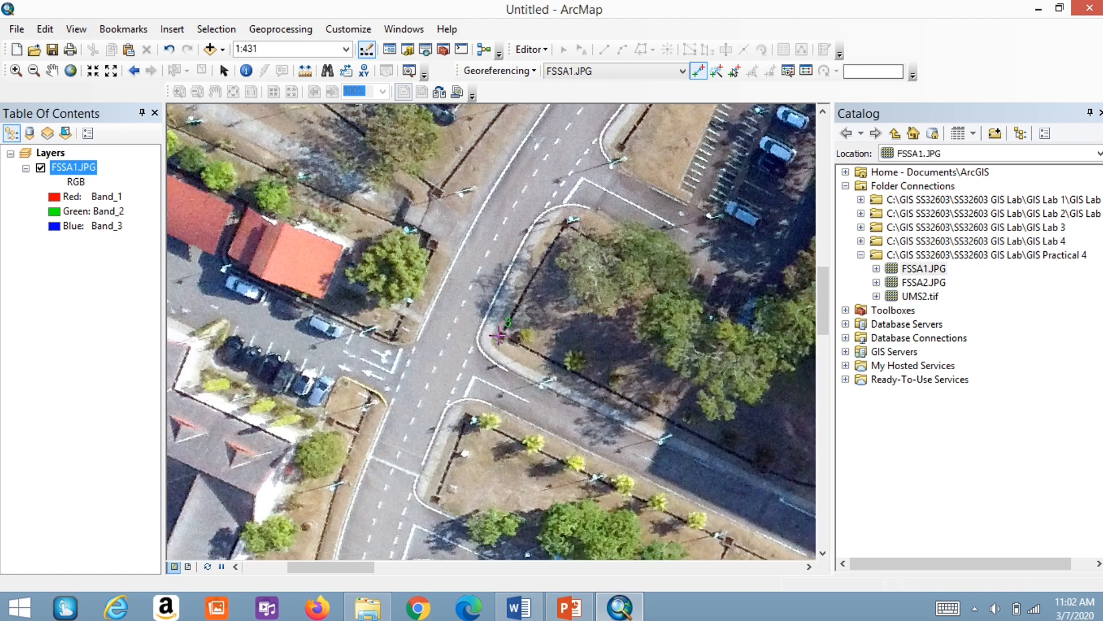
right_click(498, 334)
left_click(512, 344)
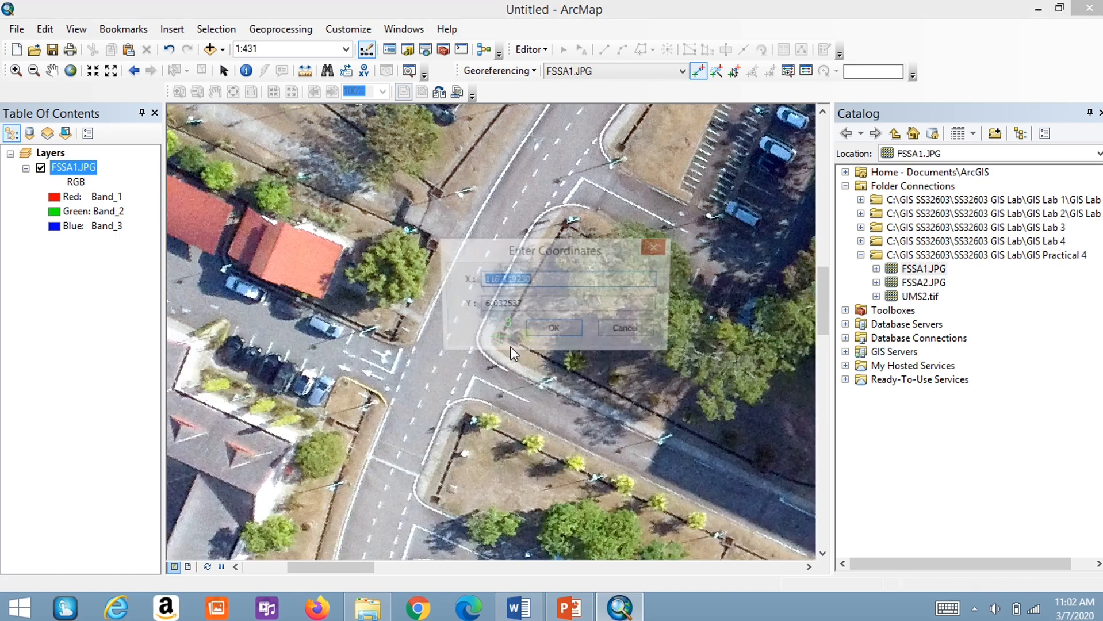
key("ctrl+v")
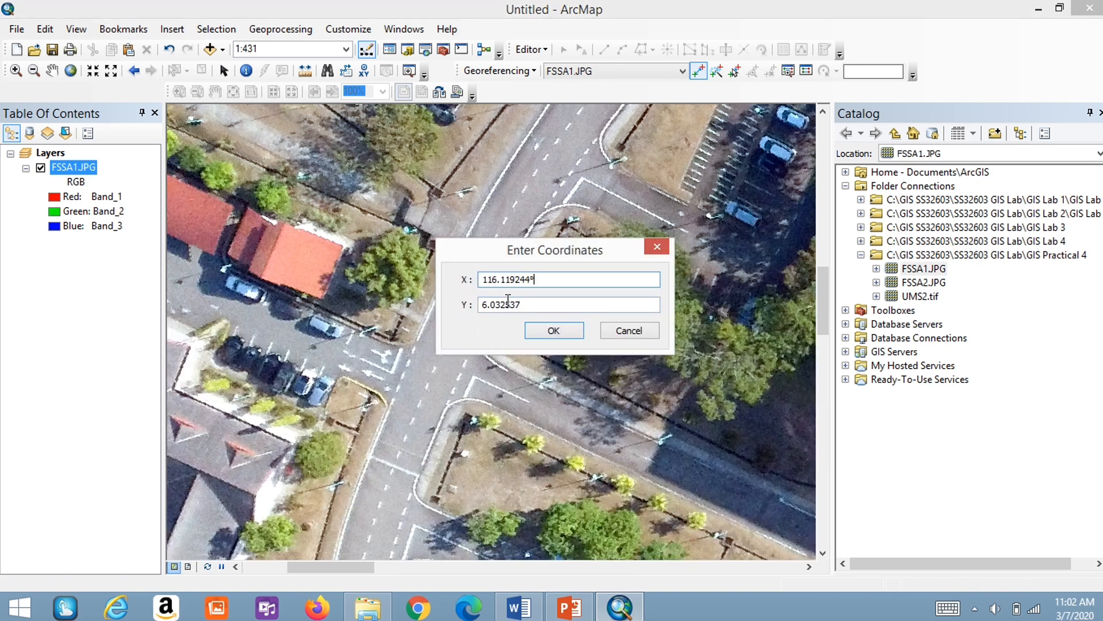
Copy control point 3's latitude from the Word manual, confirm 6.032531° as the Y coordinate in ArcMap and zoom to the full FSSA1.JPG layer.
left_click(519, 607)
left_click_drag(558, 502, 651, 505)
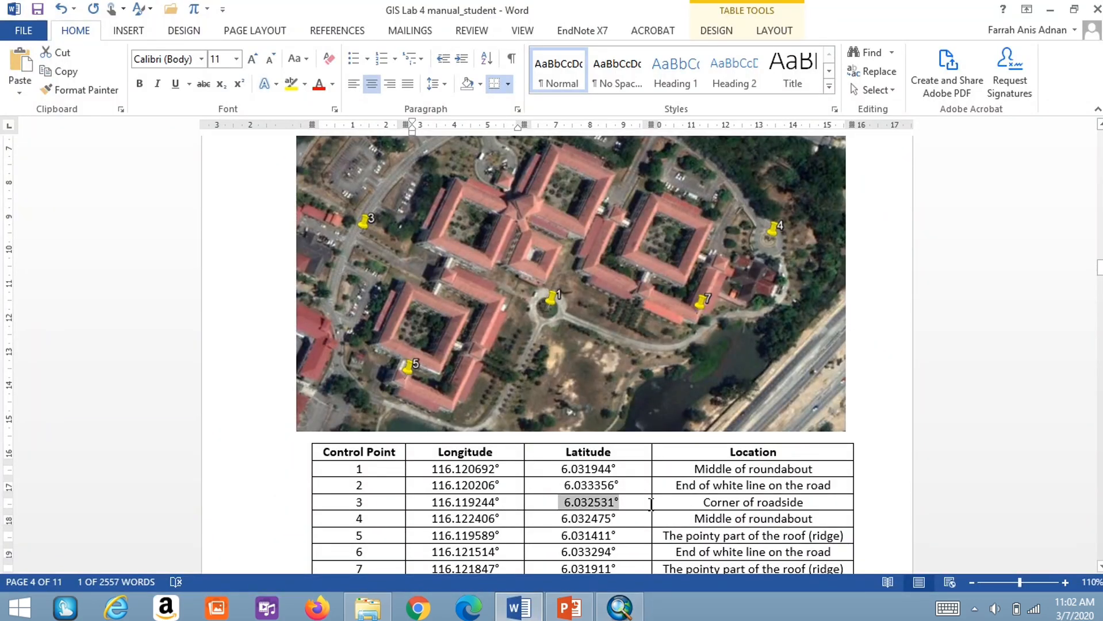
left_click(623, 613)
left_click_drag(482, 299, 526, 316)
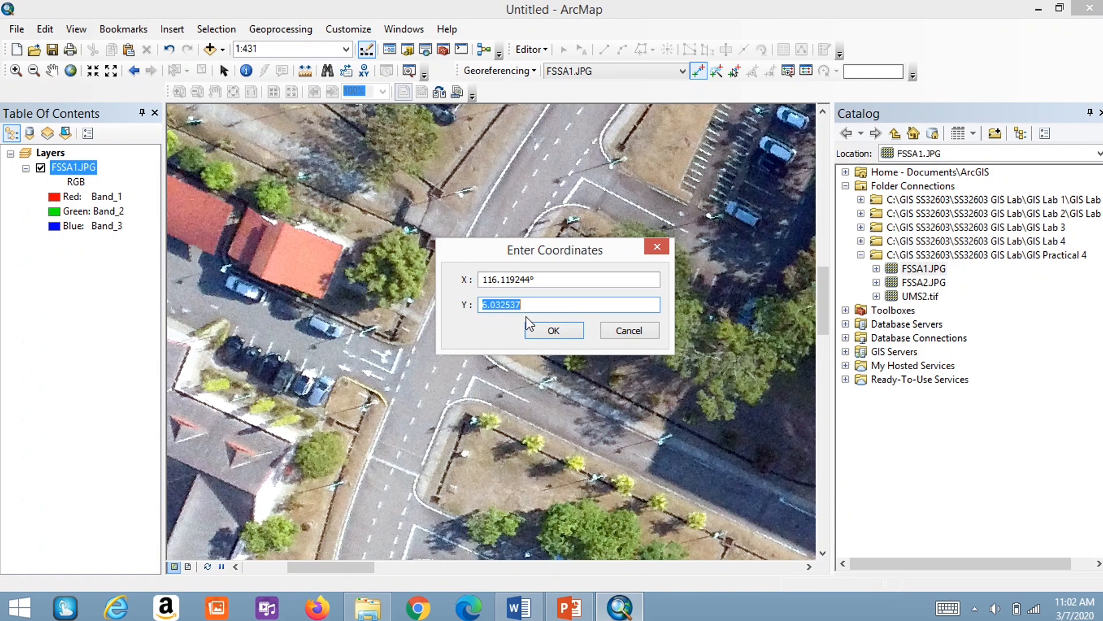
left_click(555, 331)
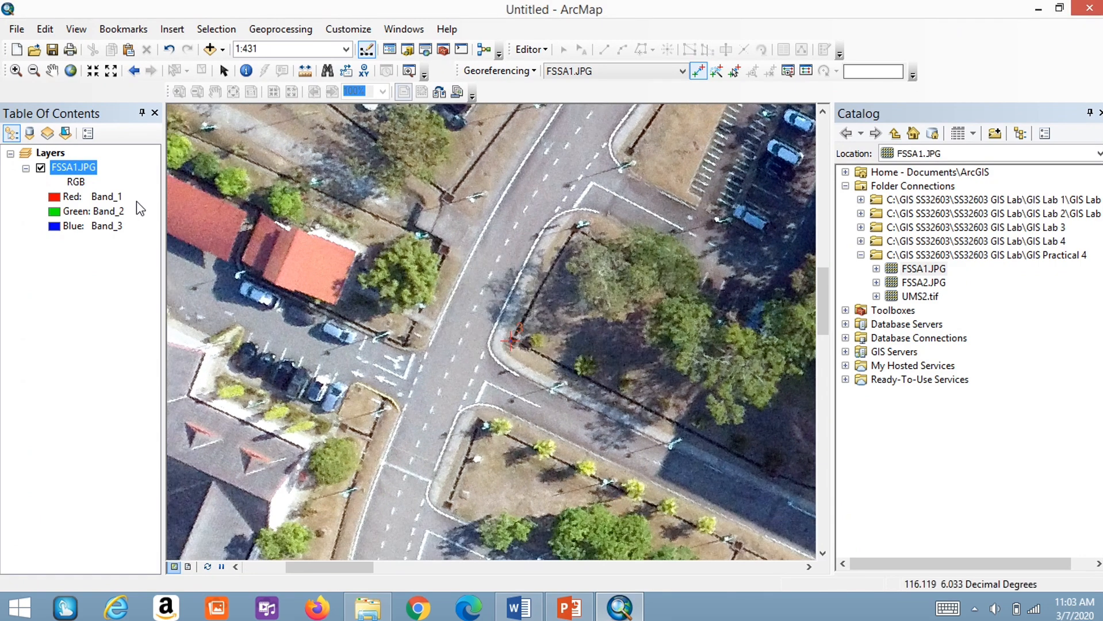
right_click(87, 168)
left_click(147, 255)
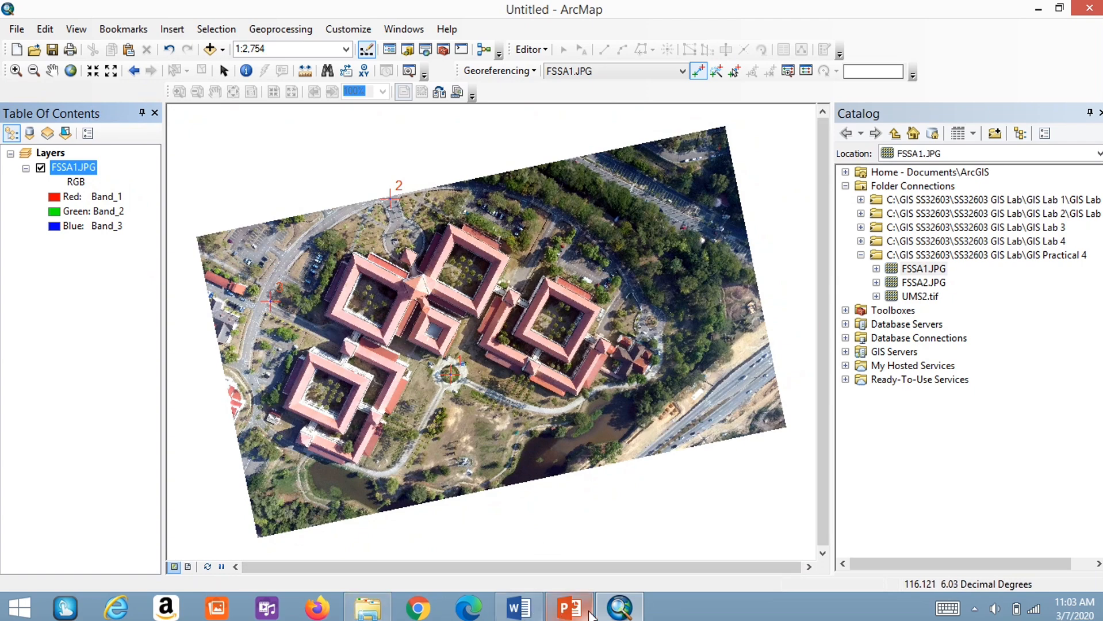
Check control point 4 in the Word manual, copy its longitude, 116.122406°, from the table and switch back to ArcMap.
left_click(518, 606)
scroll(695, 365, "down", 3)
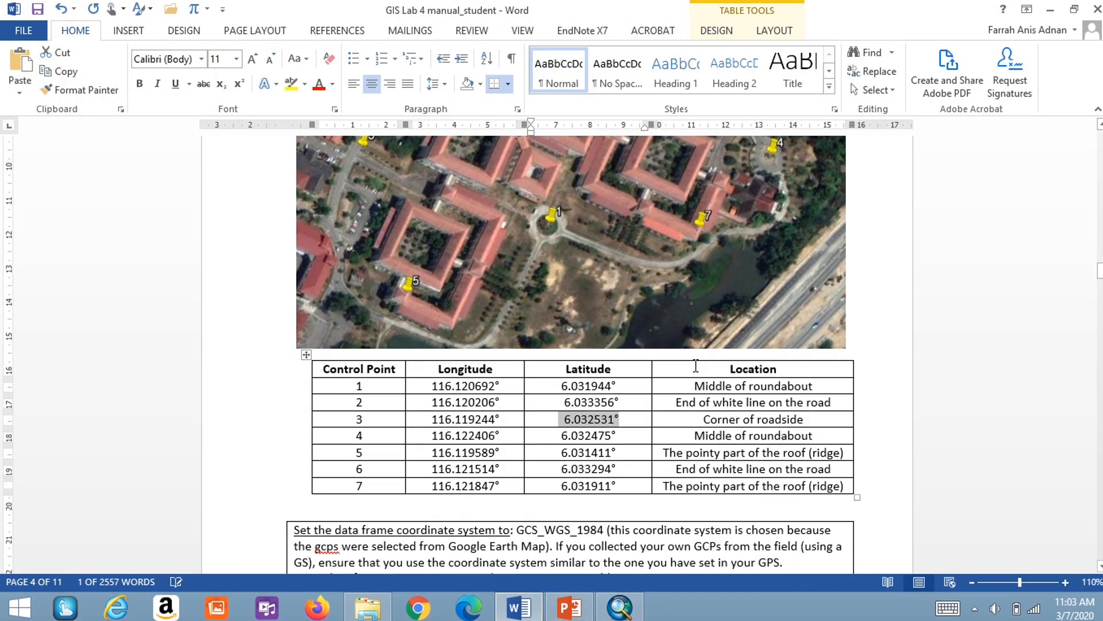
scroll(720, 441, "up", 3)
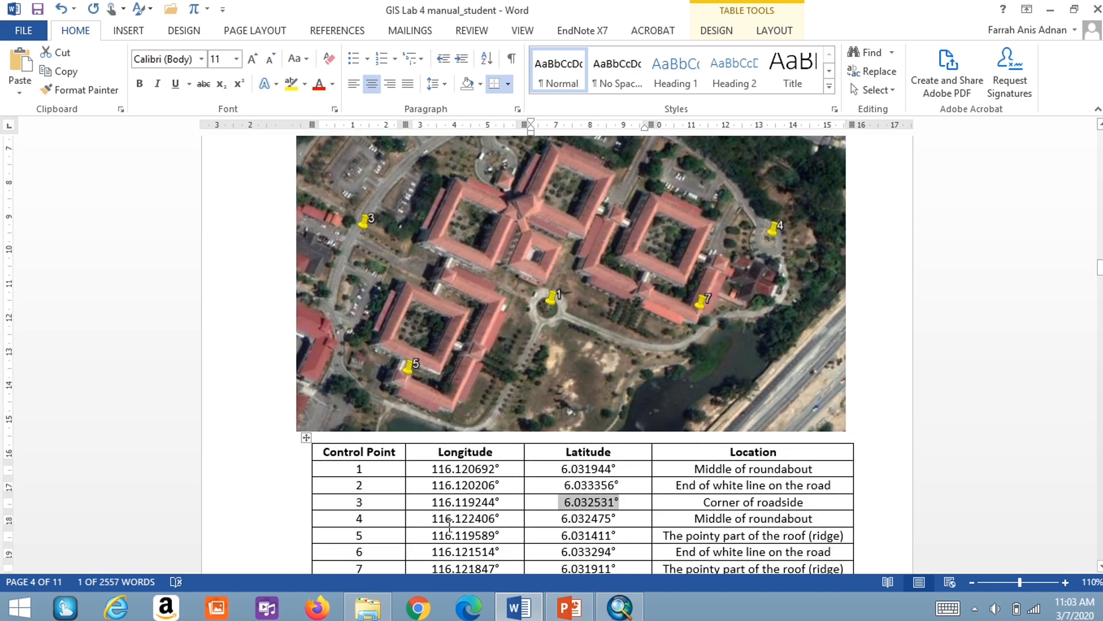
left_click_drag(427, 520, 500, 520)
key("ctrl+c")
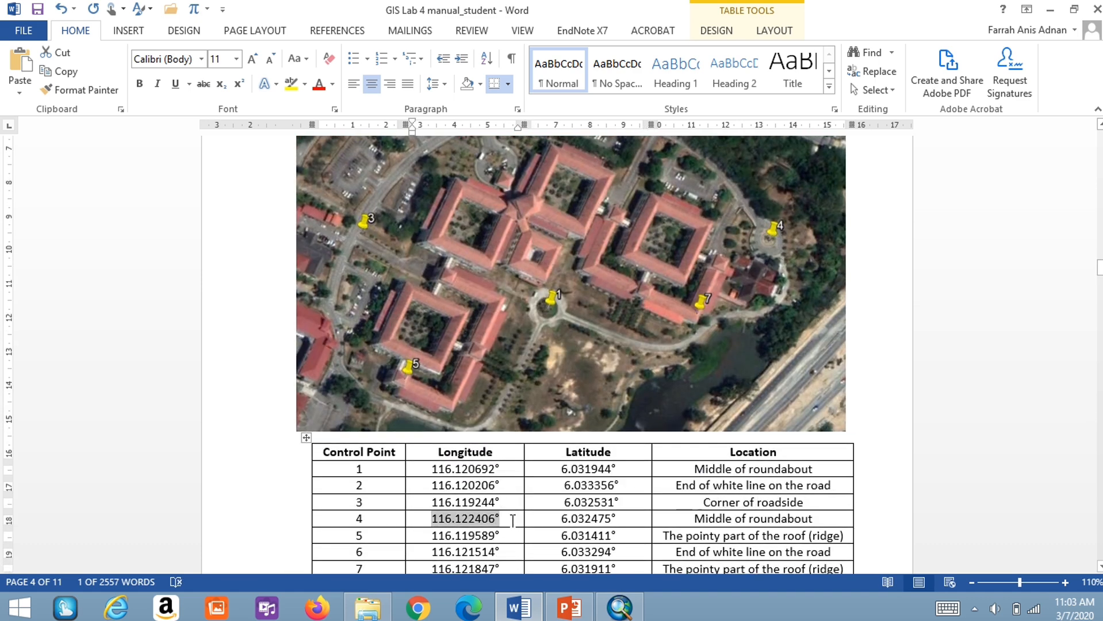
left_click(620, 607)
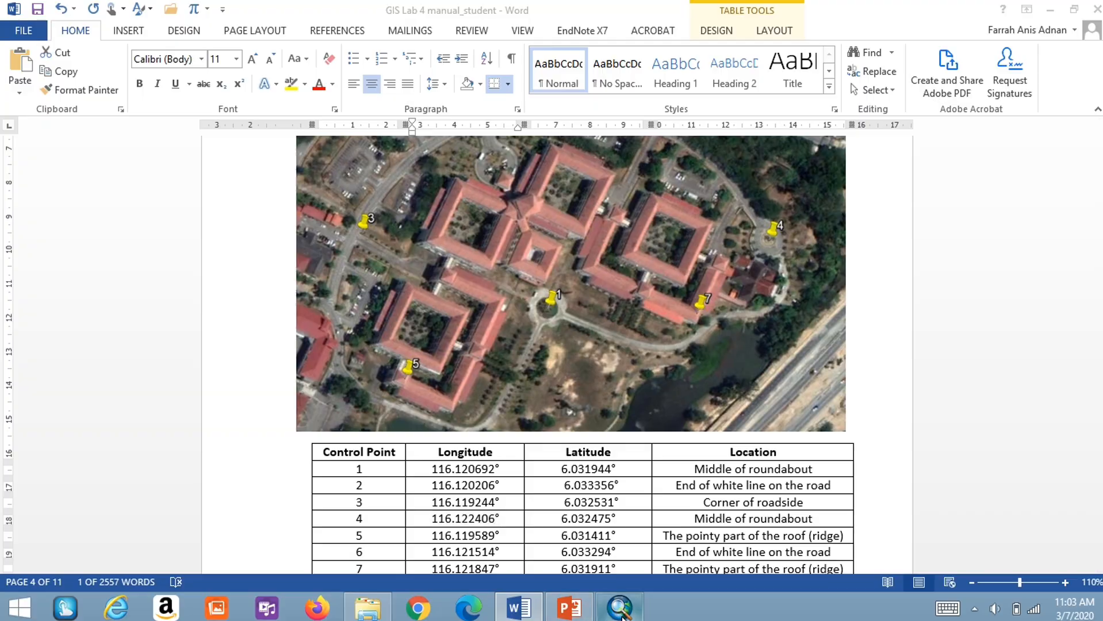
Place control point 4 in the middle of the eastern roundabout and enter 116.122406° as its X coordinate.
left_click(16, 70)
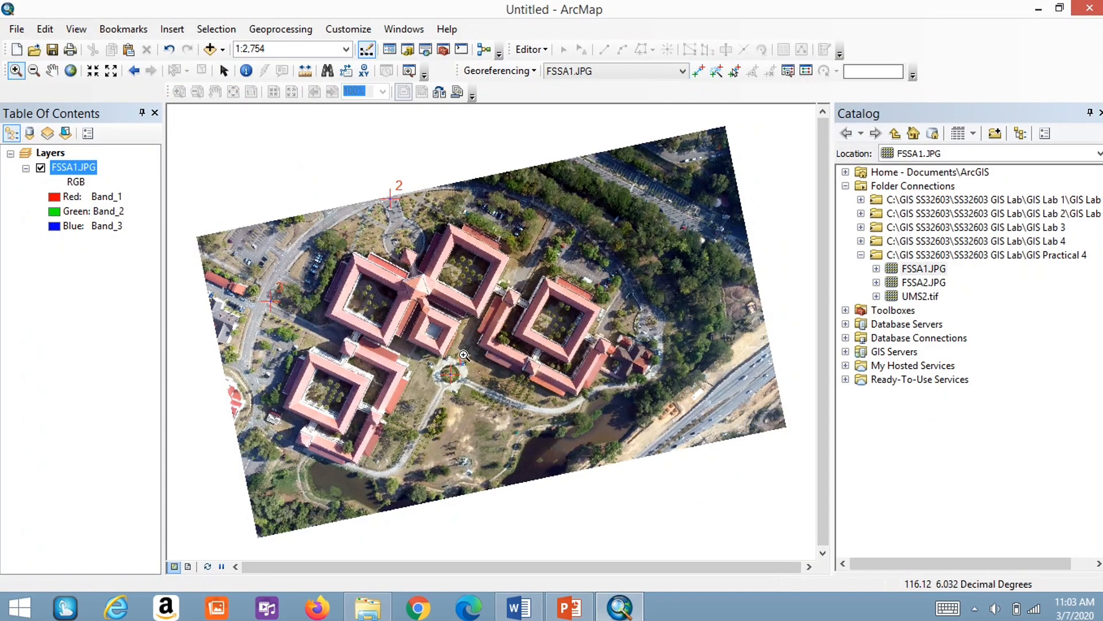
left_click_drag(623, 304, 681, 355)
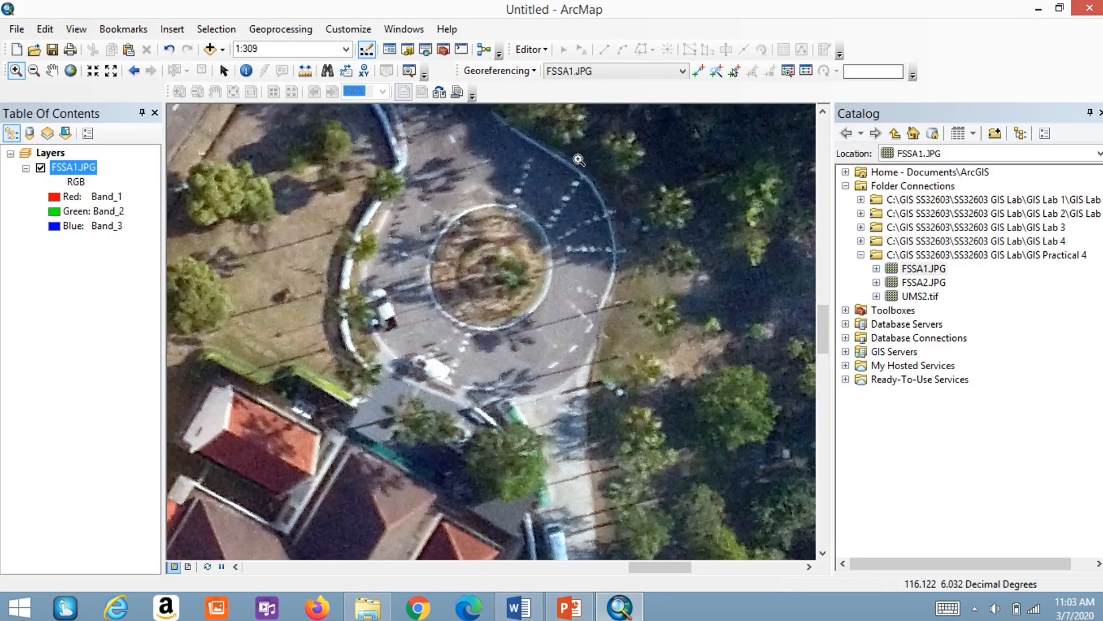
left_click(698, 70)
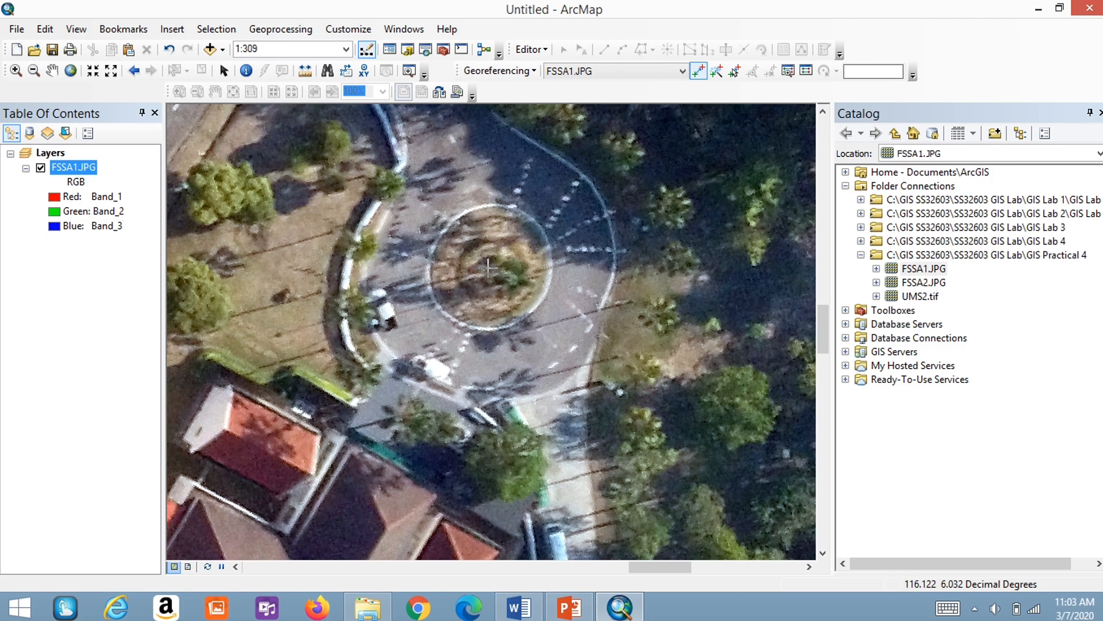
left_click(487, 265)
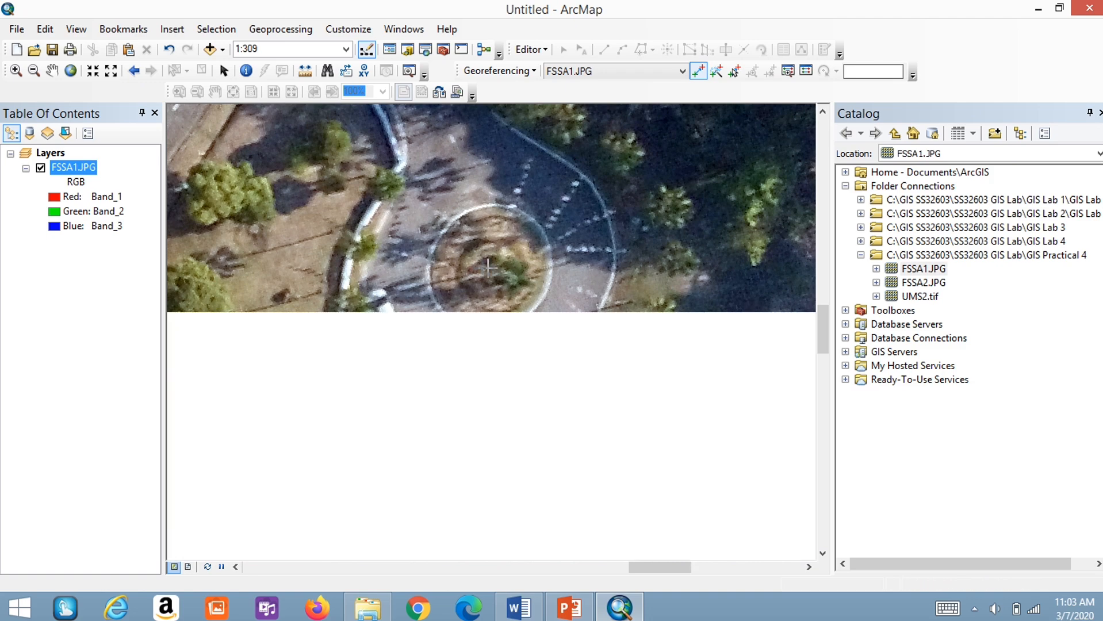
right_click(488, 268)
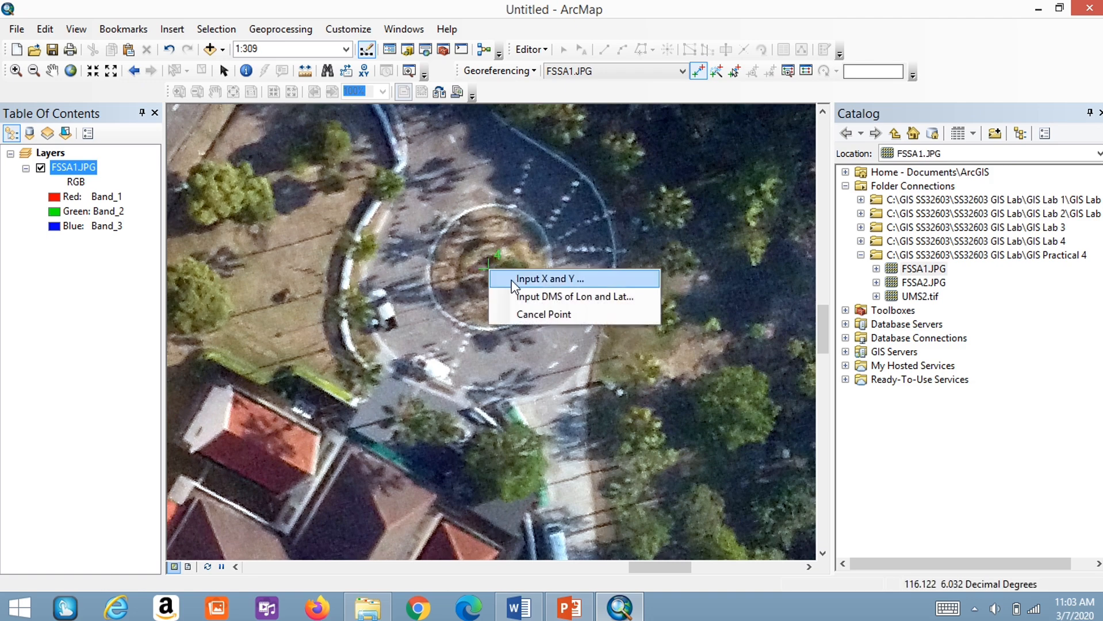
left_click(540, 279)
key("ctrl+v")
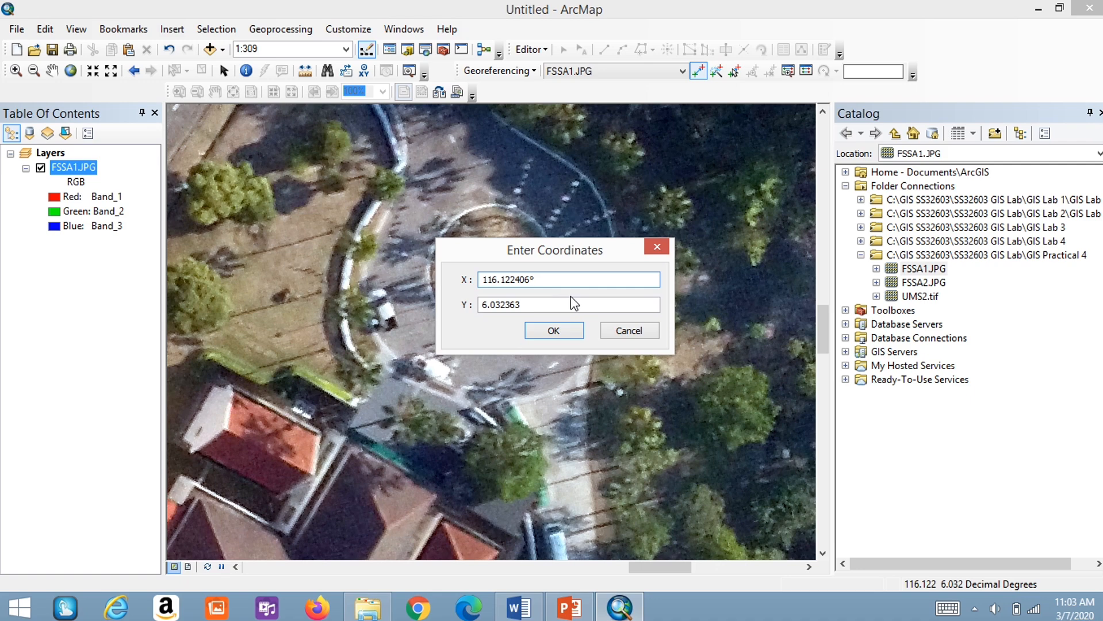
Copy control point 4's latitude from the Word manual and confirm 6.032475° as its Y coordinate in ArcMap.
left_click(519, 606)
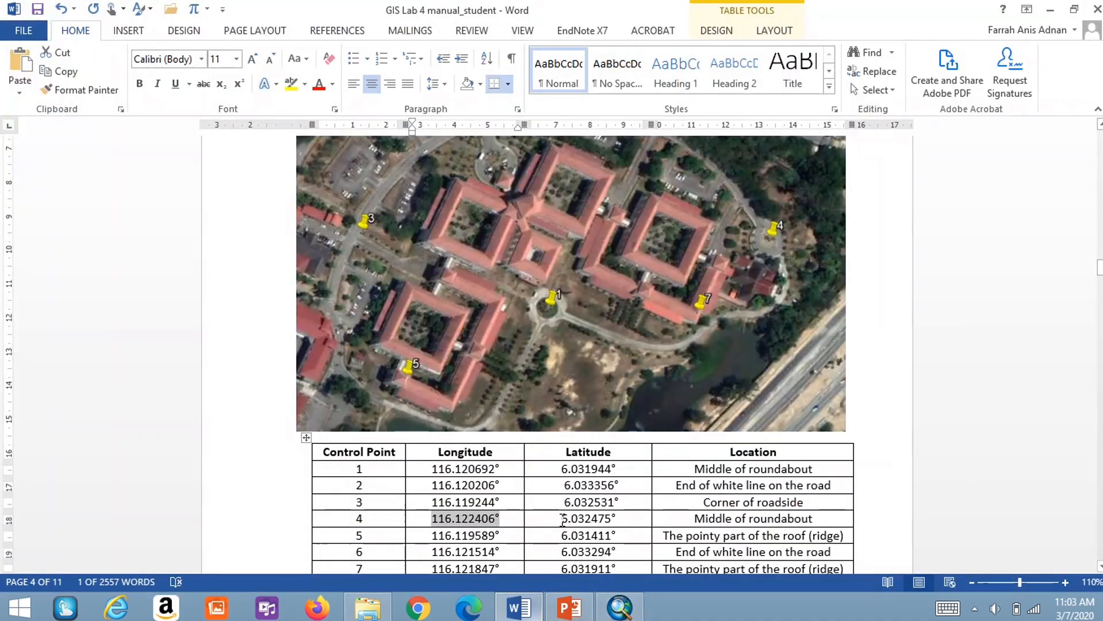
left_click_drag(561, 519, 622, 520)
key("ctrl+c")
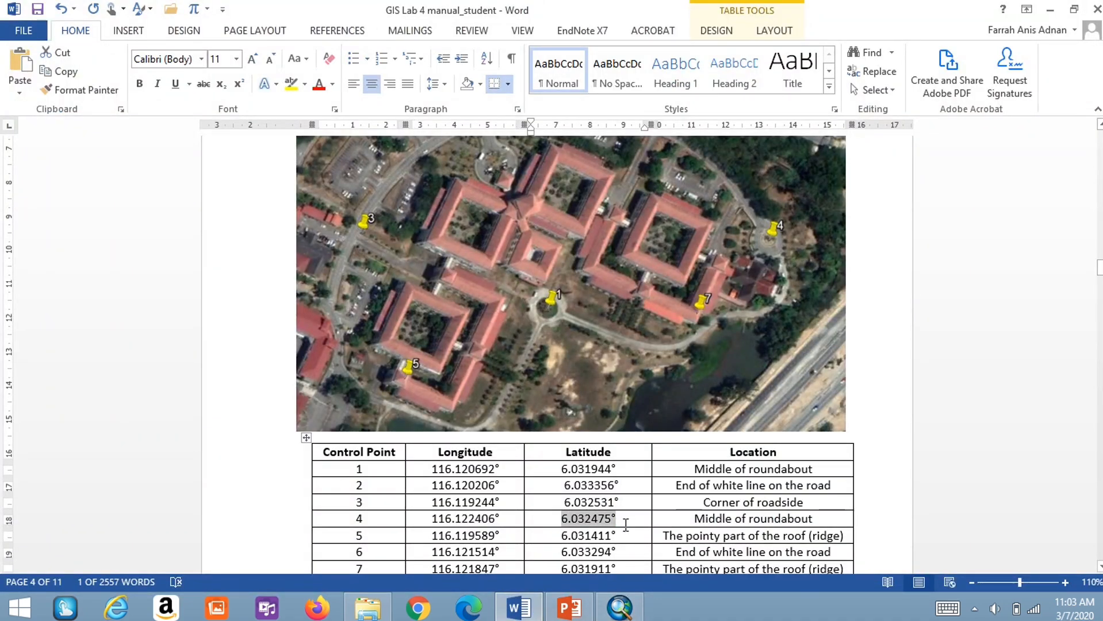
left_click(619, 606)
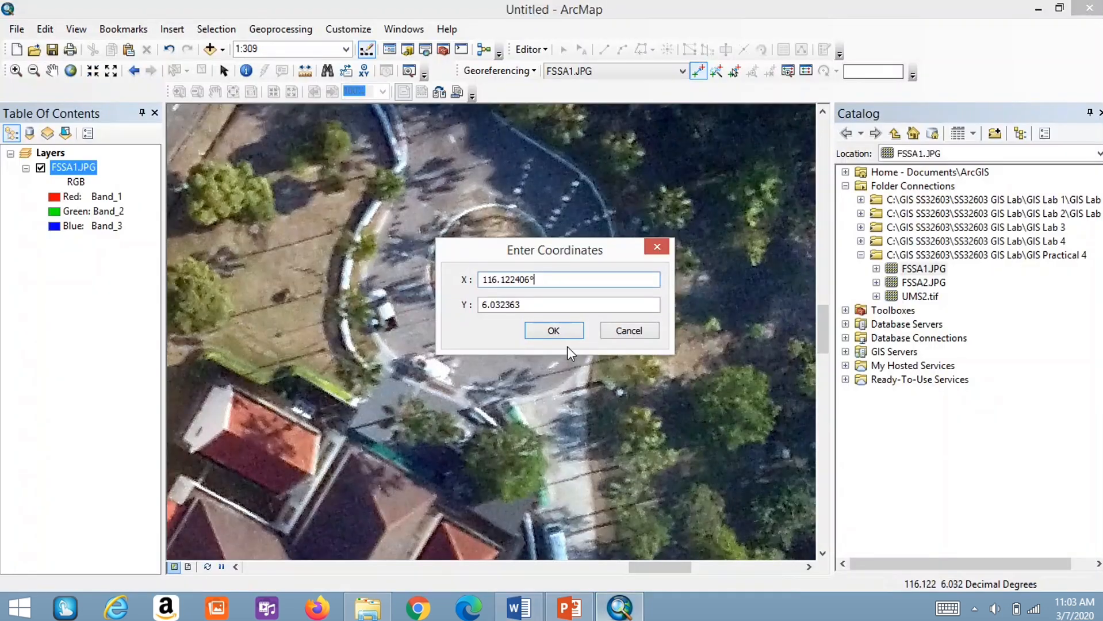
double_click(484, 303)
key("ctrl+v")
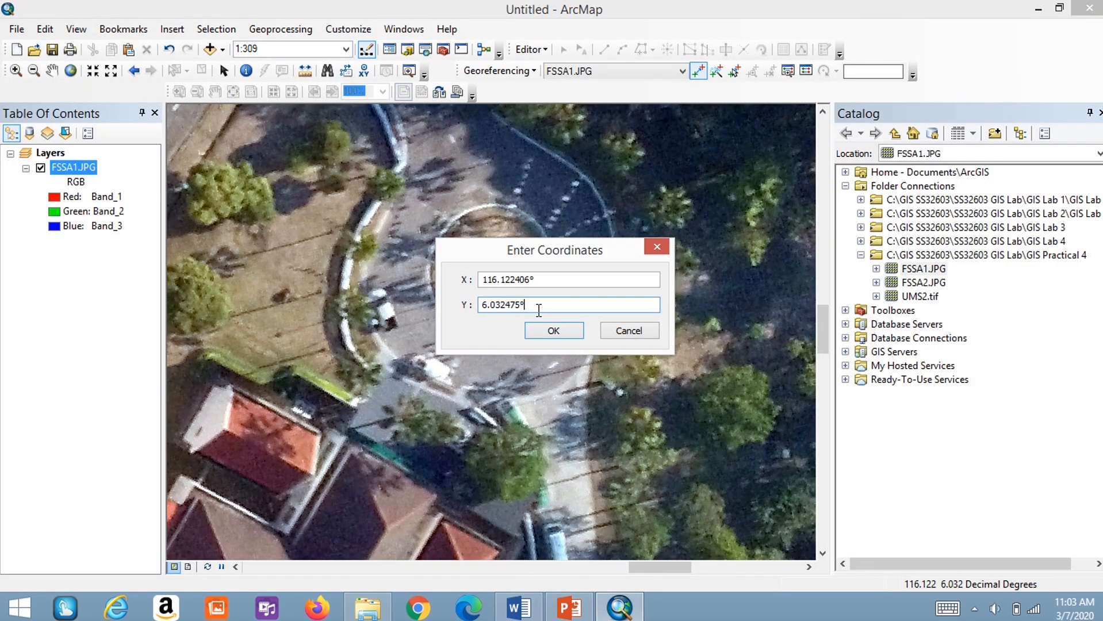
left_click(554, 331)
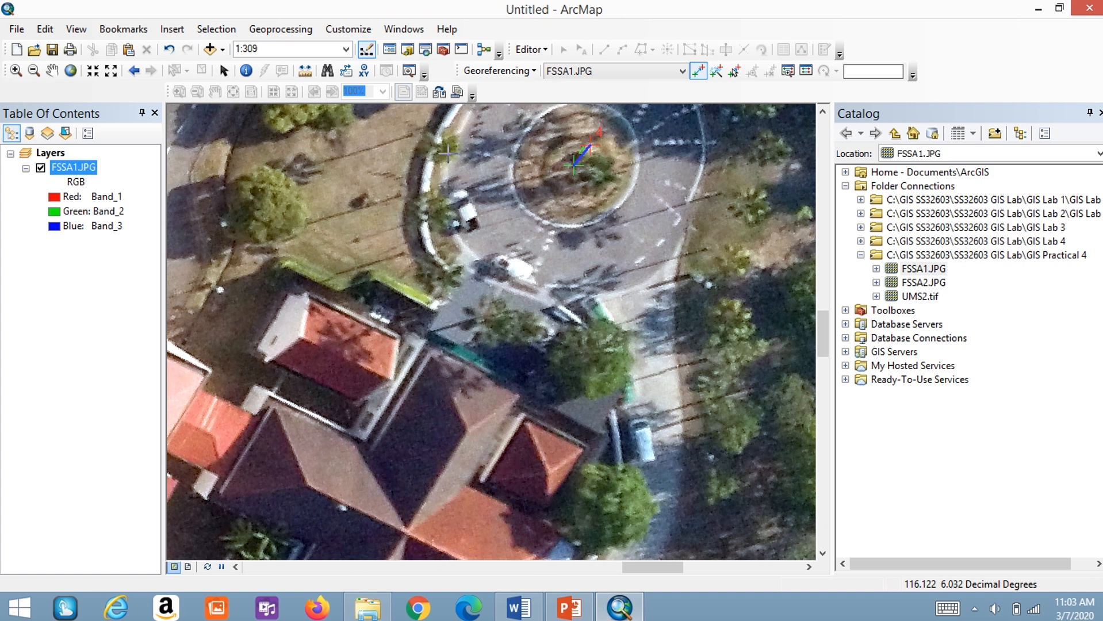
Copy control point 5's longitude, 116.119589°, from the Word manual's table and return to ArcMap.
left_click(224, 72)
right_click(74, 166)
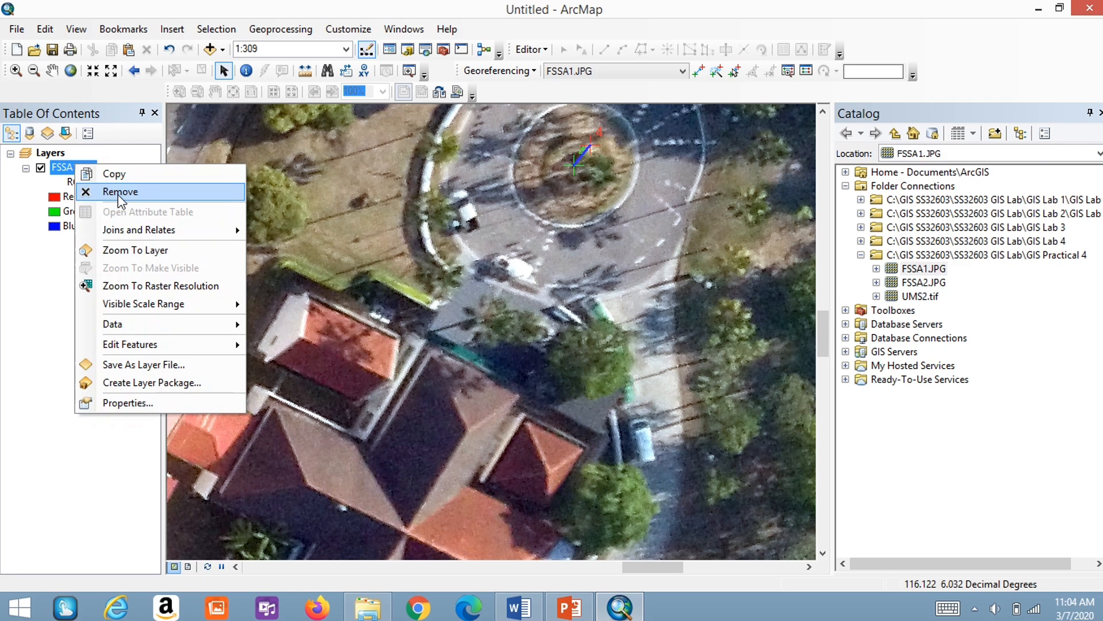
left_click(135, 249)
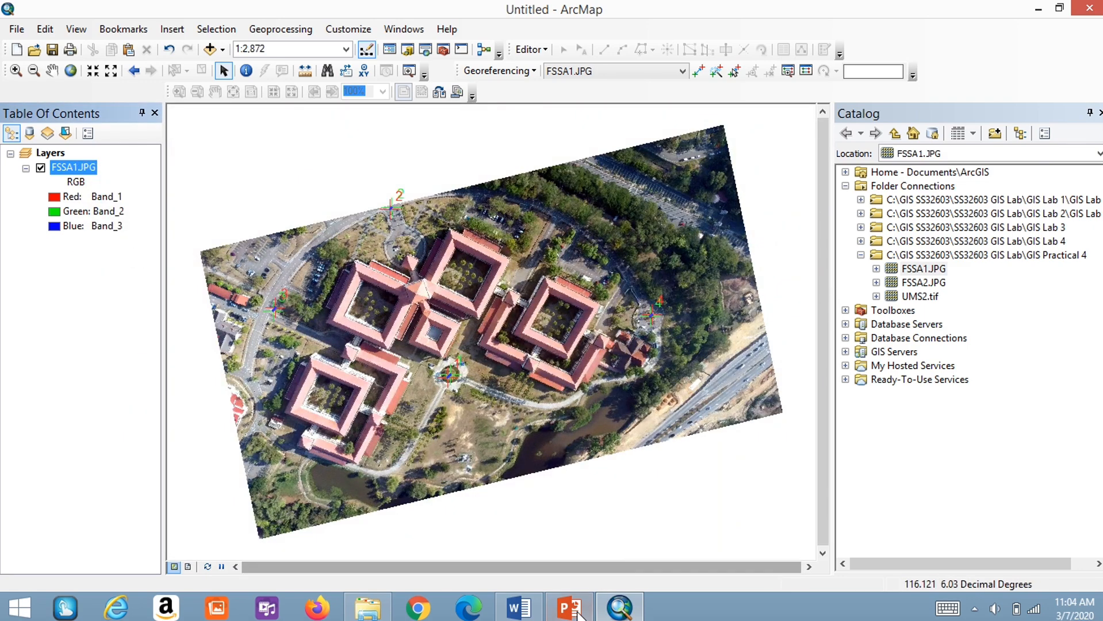
left_click(519, 606)
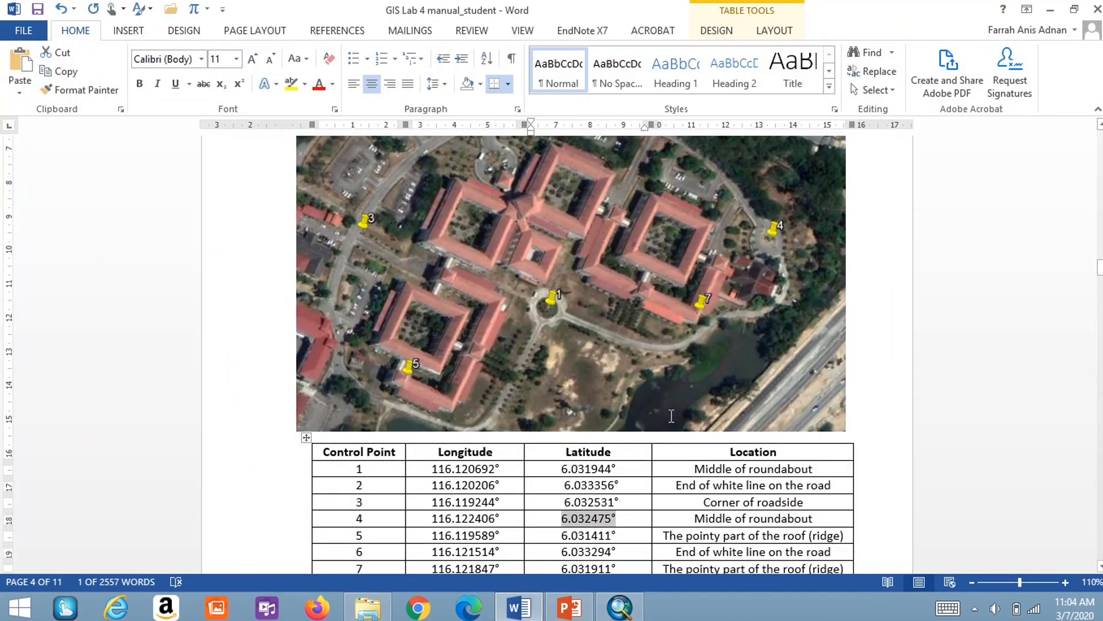
scroll(627, 451, "down", 3)
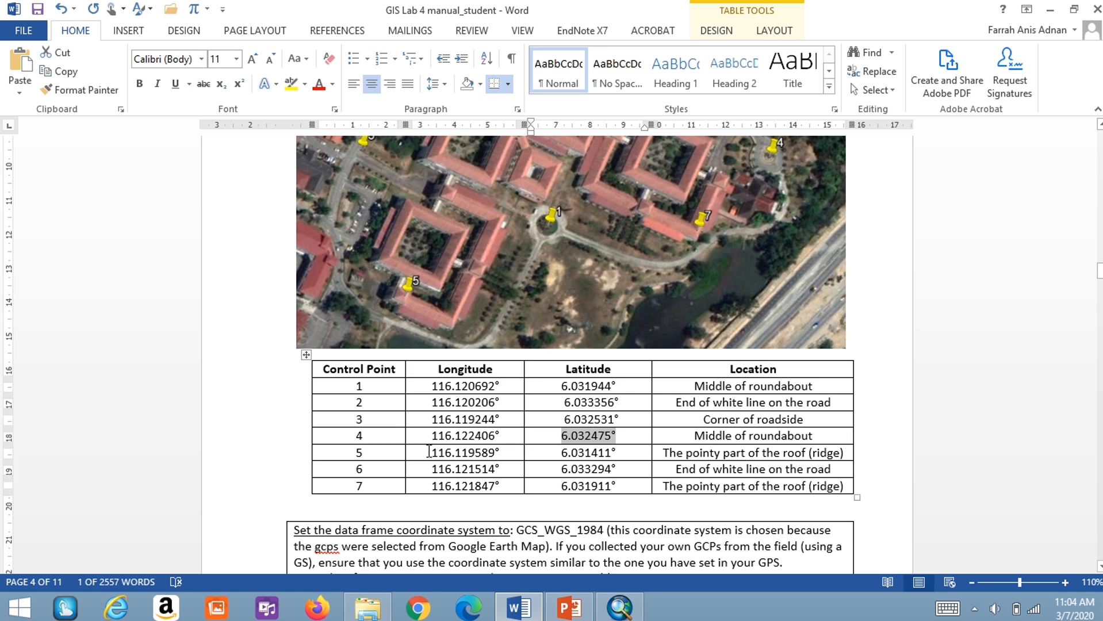
left_click_drag(428, 452, 506, 457)
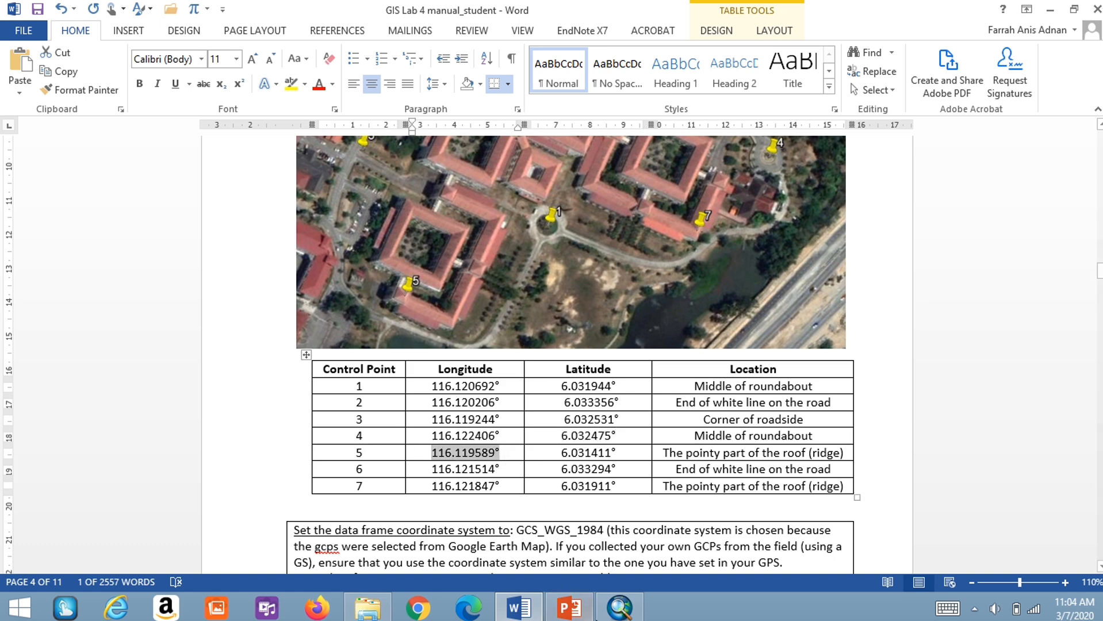
left_click(619, 607)
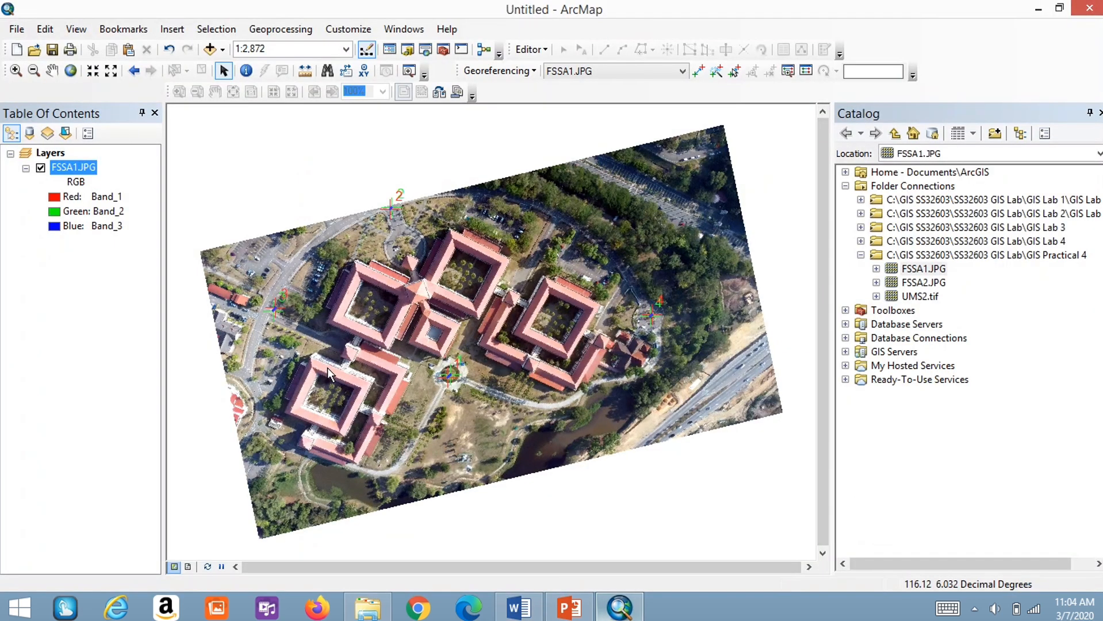
Place control point 5 at the pointy ridge end of the southwestern building's roof and enter 116.119589° as its X coordinate.
left_click(17, 70)
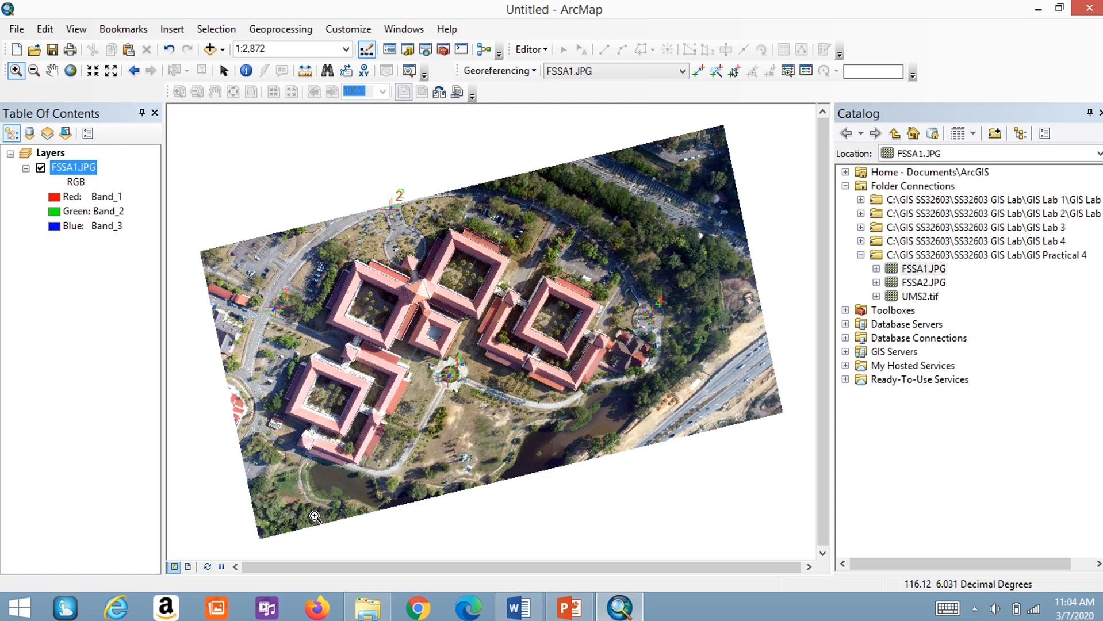
left_click_drag(302, 429, 327, 462)
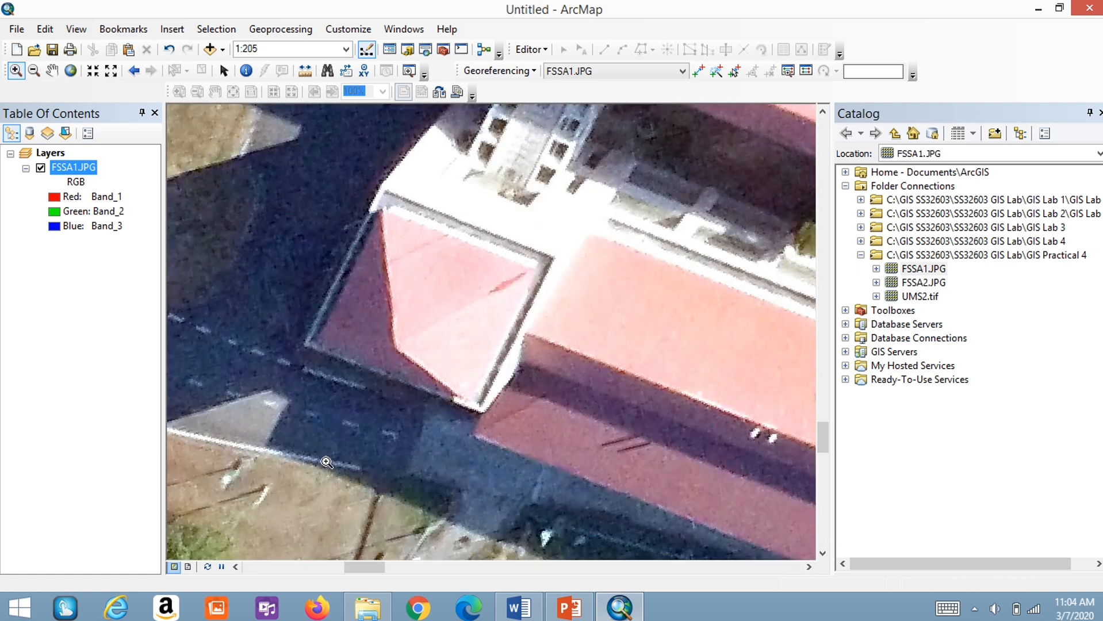
left_click(698, 71)
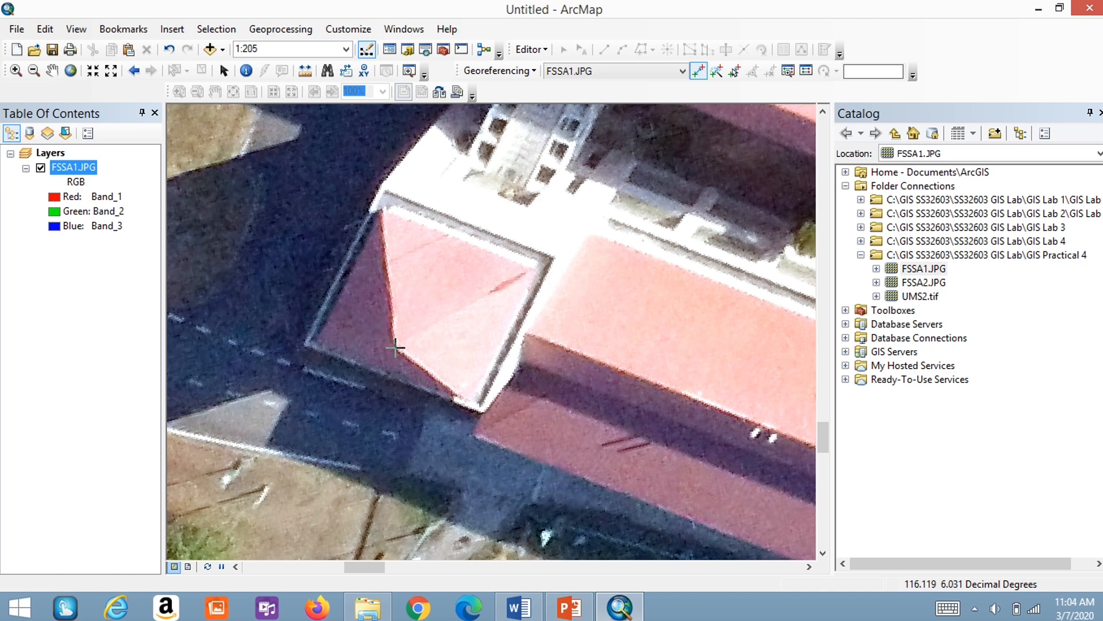
left_click(395, 347)
right_click(395, 347)
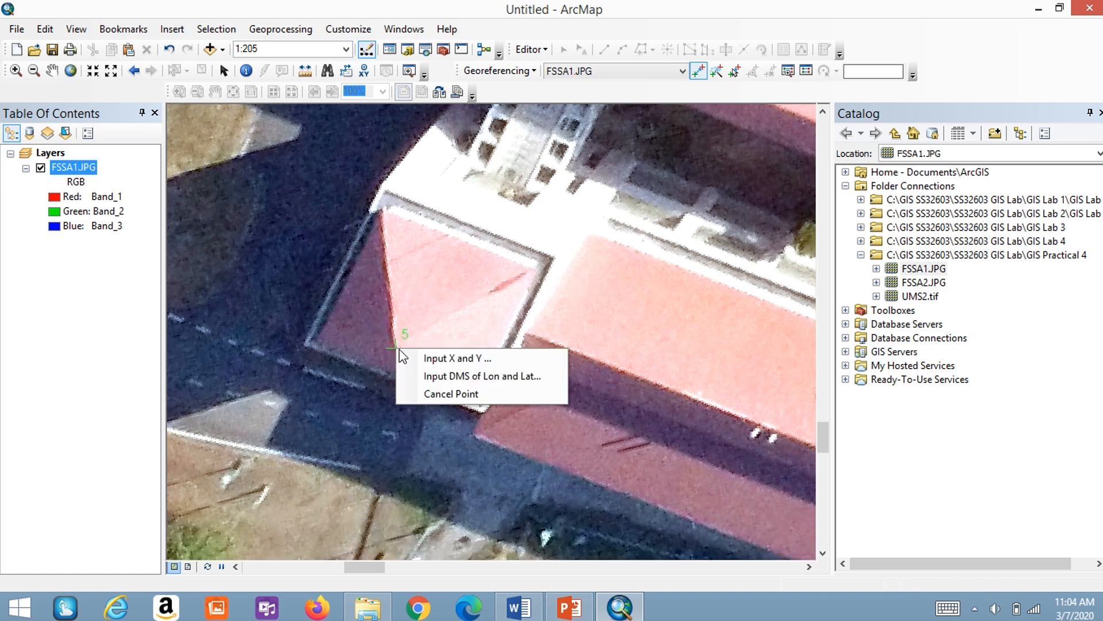
left_click(414, 357)
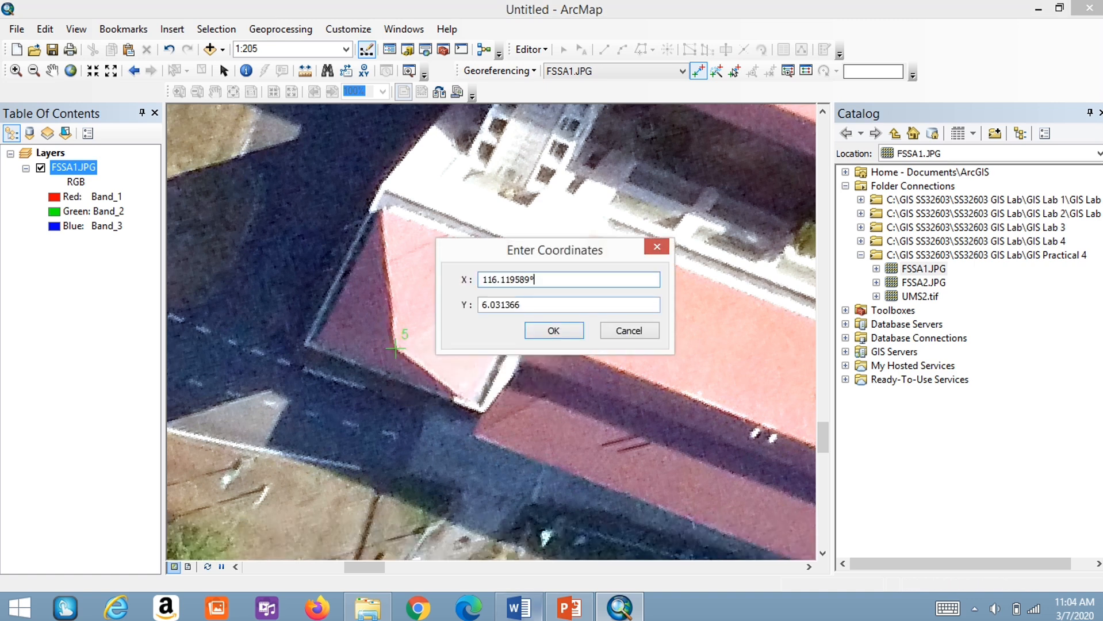
Copy control point 5's latitude from the Word manual and confirm 6.031411° as its Y coordinate in ArcMap.
left_click(519, 606)
left_click(561, 453)
double_click(594, 453)
key("ctrl+c")
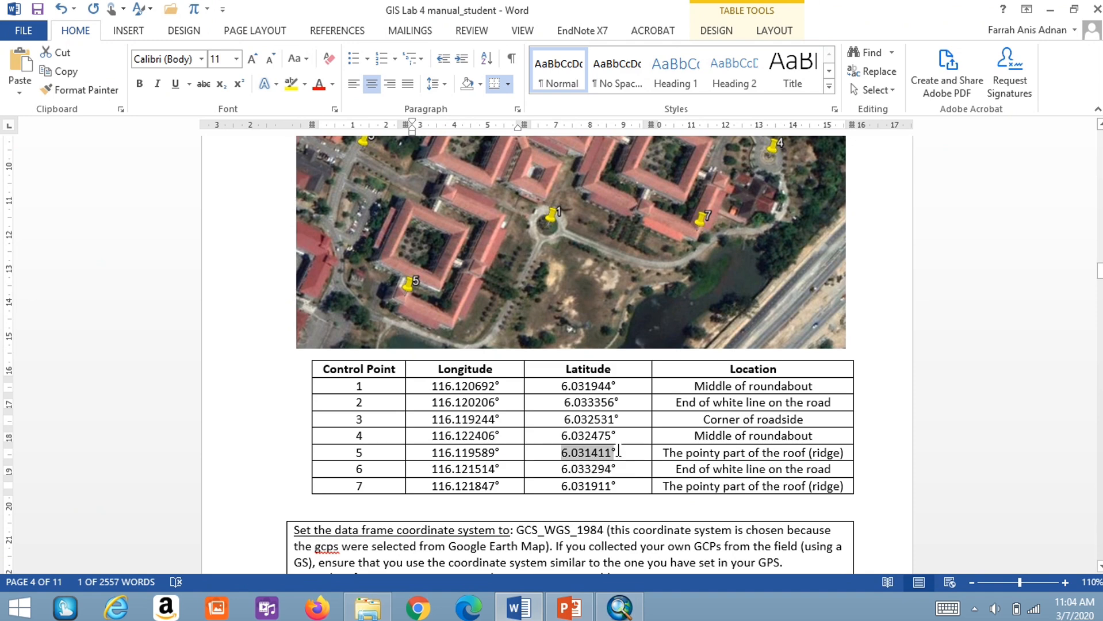
left_click(614, 609)
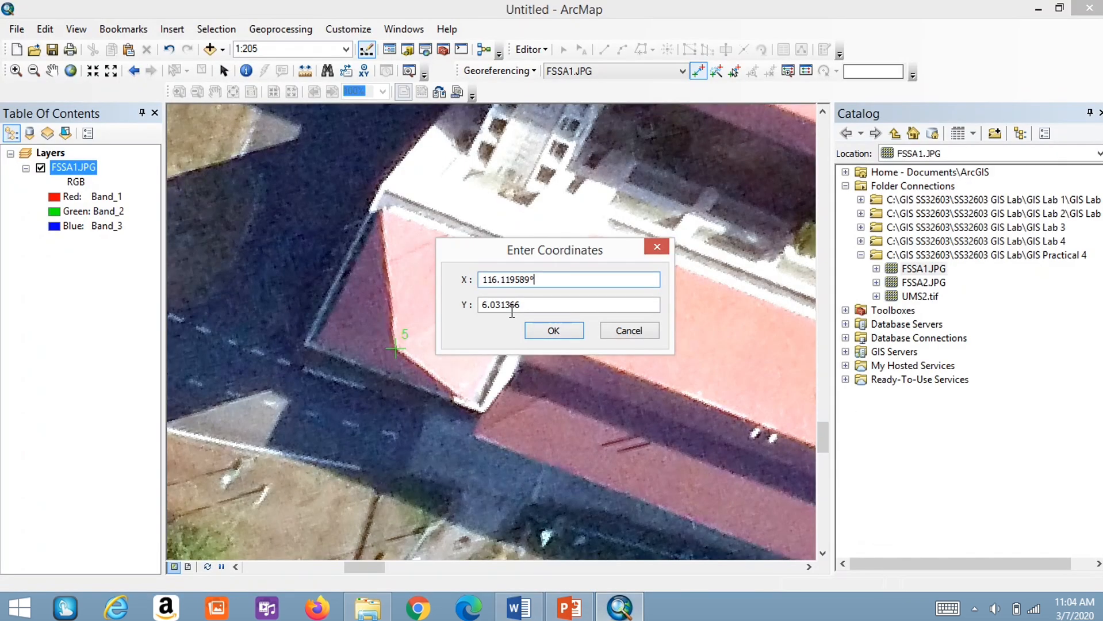
left_click_drag(485, 310, 535, 310)
key("ctrl+v")
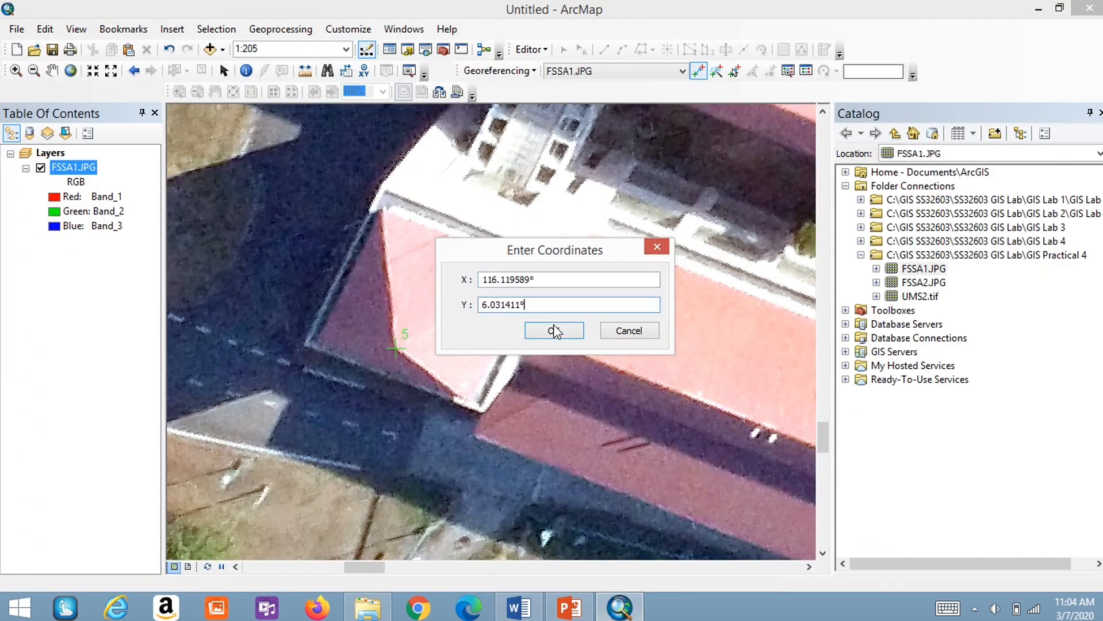
left_click(554, 331)
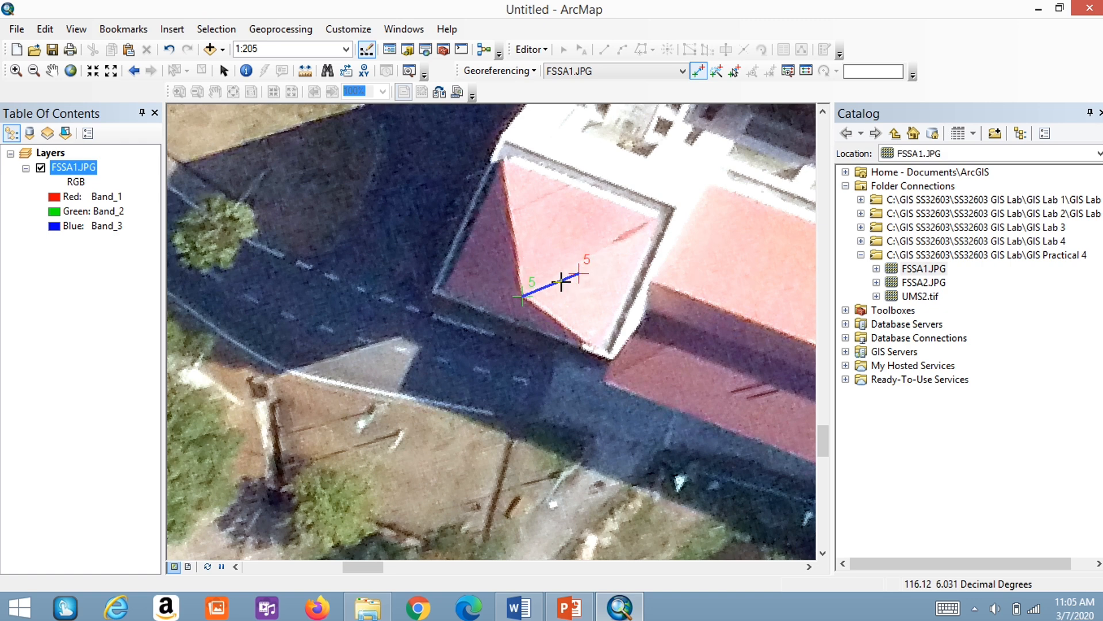
Locate control point 6 on the Word manual's map, copy its longitude, 116.121514°, from the table and return to ArcMap.
right_click(65, 169)
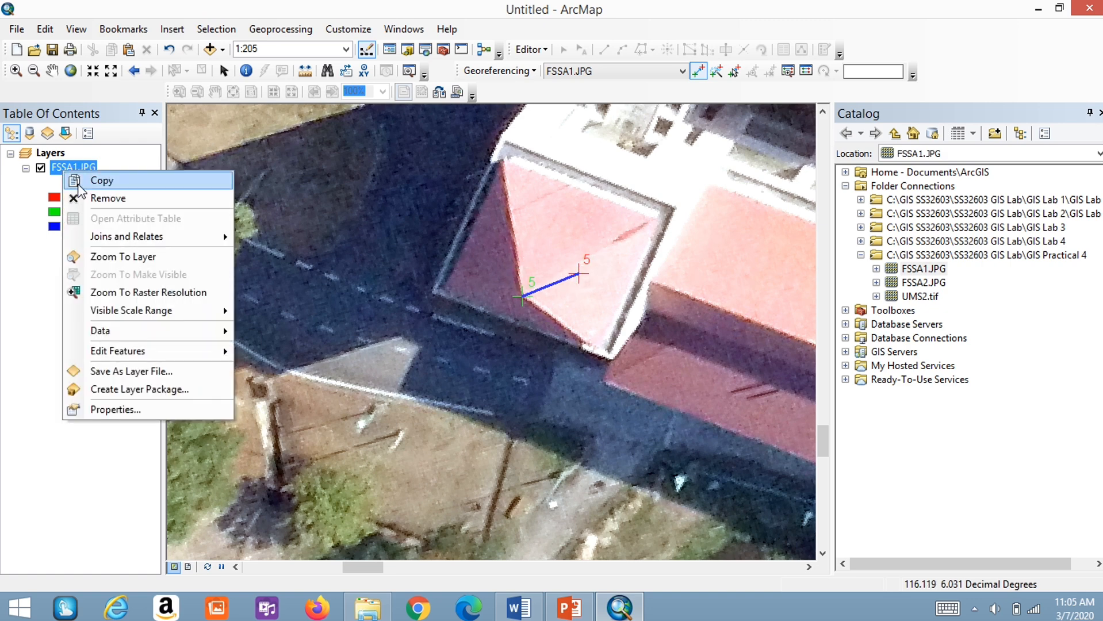
left_click(98, 264)
left_click(519, 610)
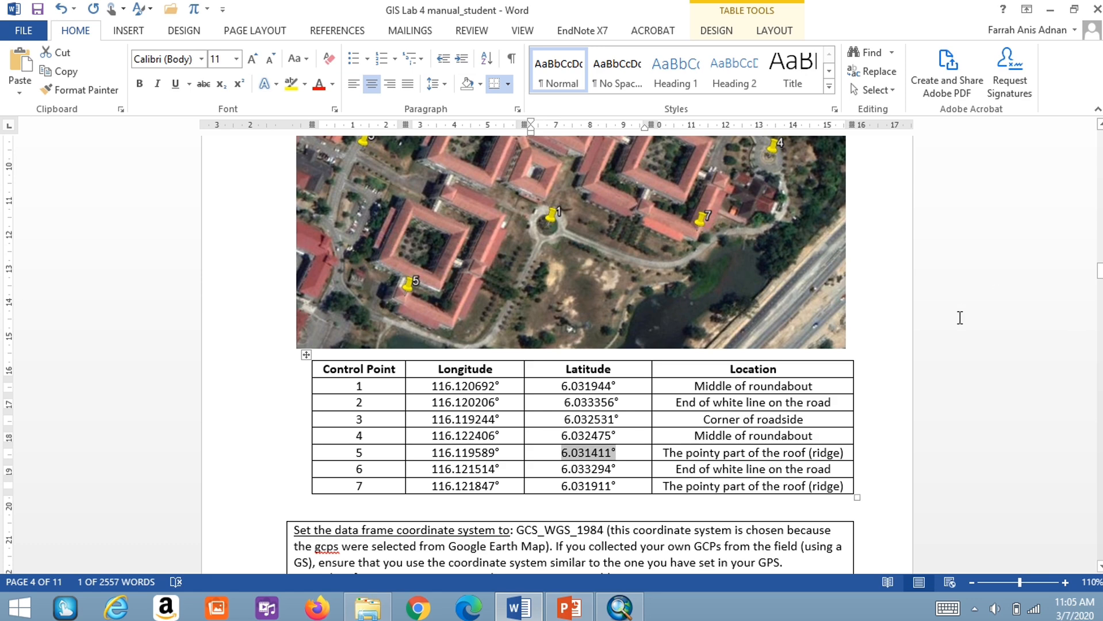
scroll(959, 317, "up", 5)
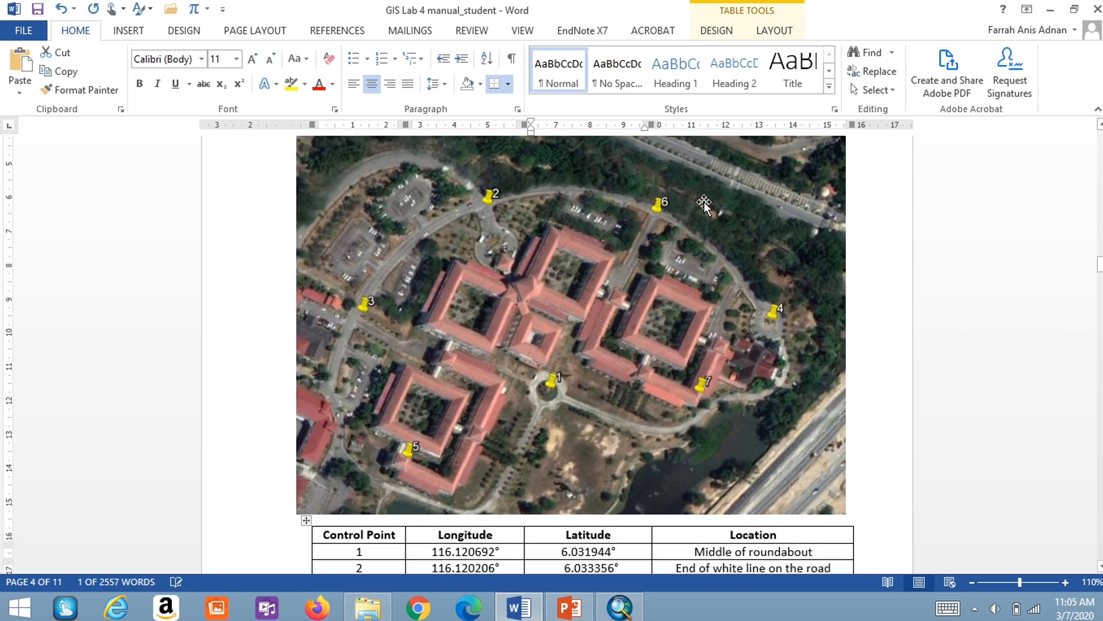
scroll(941, 304, "down", 3)
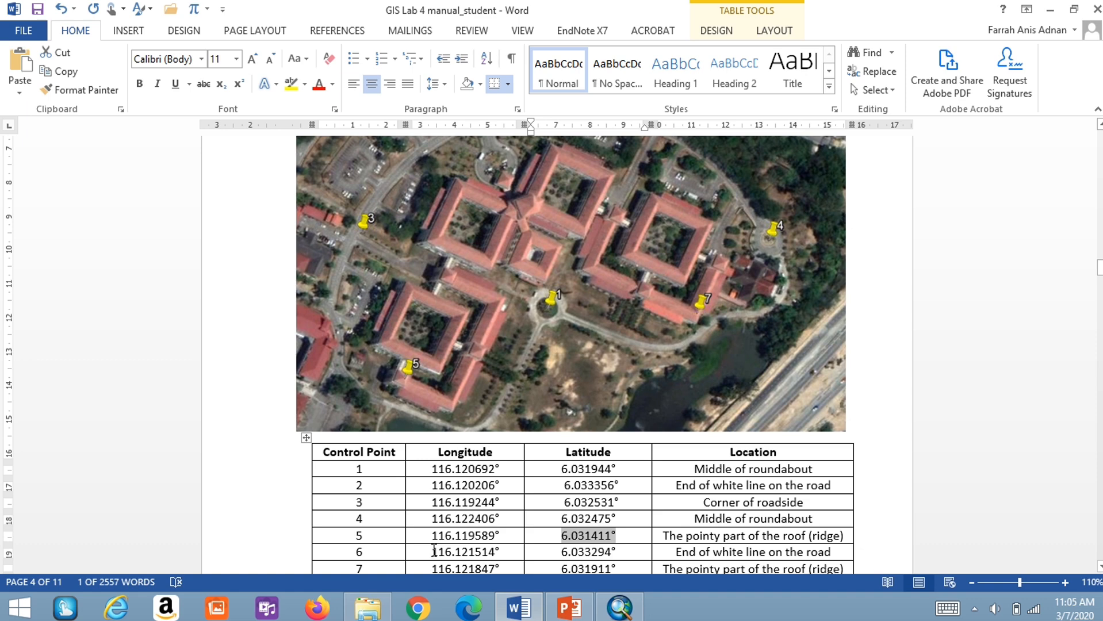
left_click_drag(434, 551, 503, 551)
key("ctrl+c")
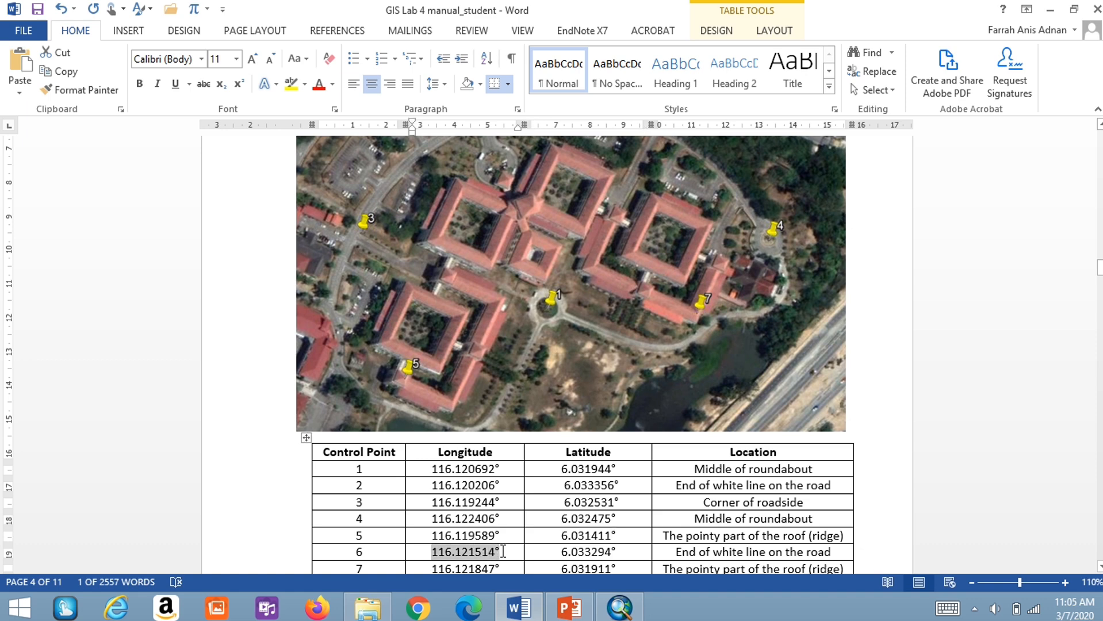
left_click(619, 606)
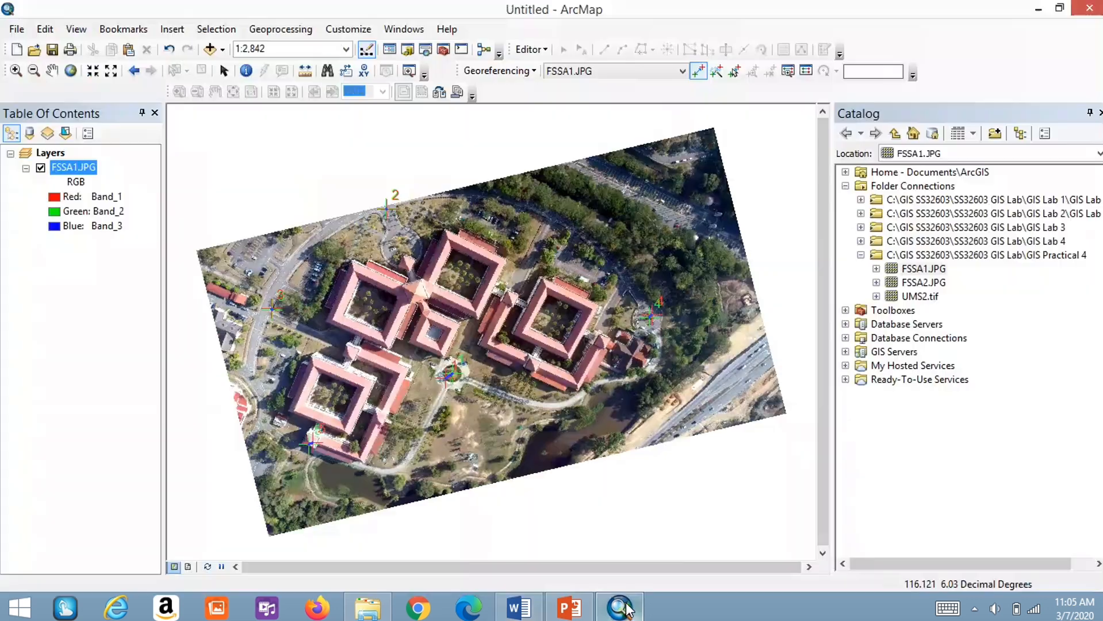
Place control point 6 at the end of the white line on the road junction north of the buildings and enter 116.121514° as its X coordinate.
left_click(16, 70)
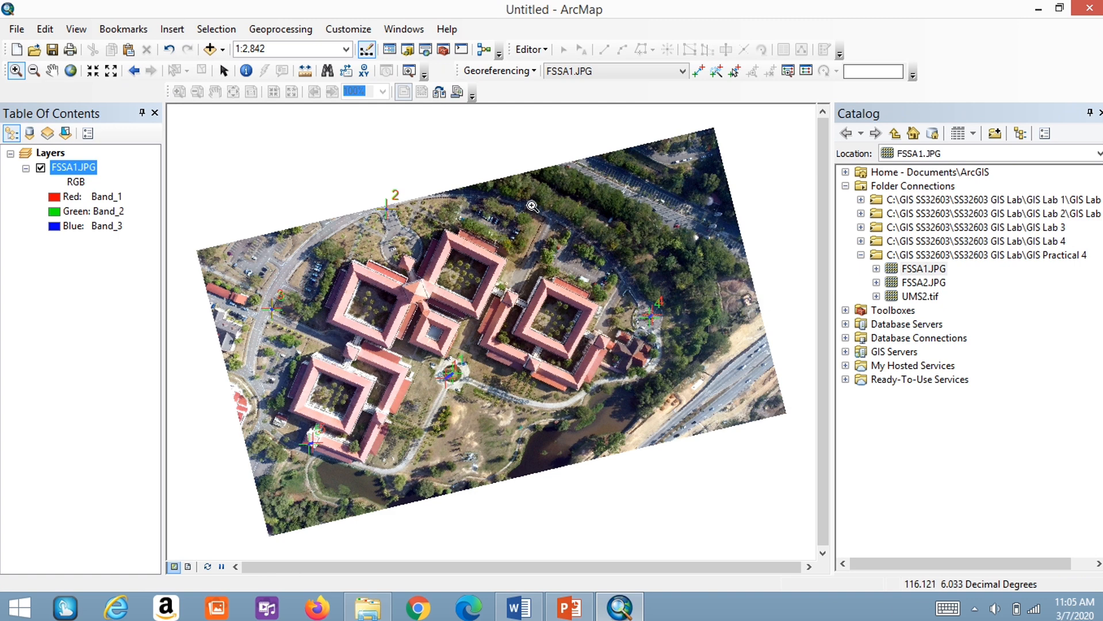
left_click_drag(531, 206, 572, 249)
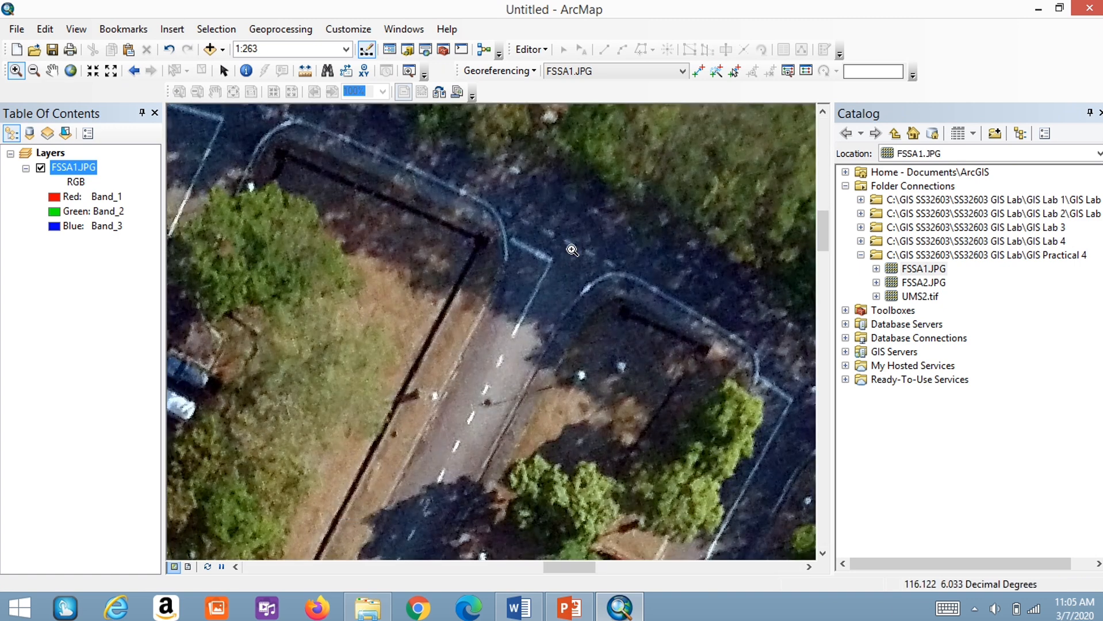
left_click(698, 70)
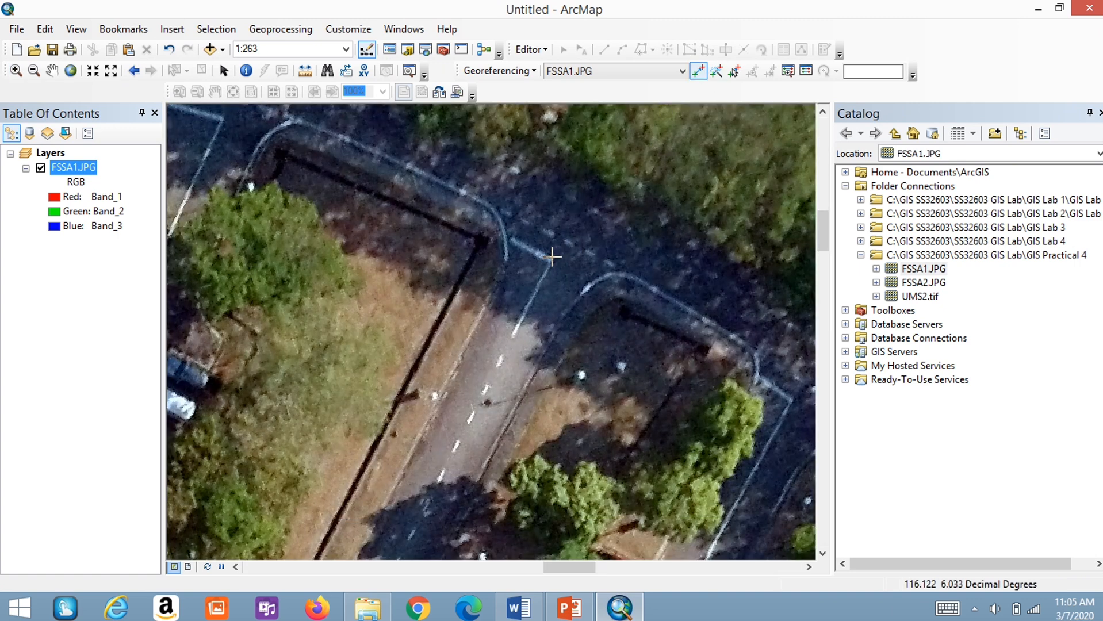
left_click(551, 260)
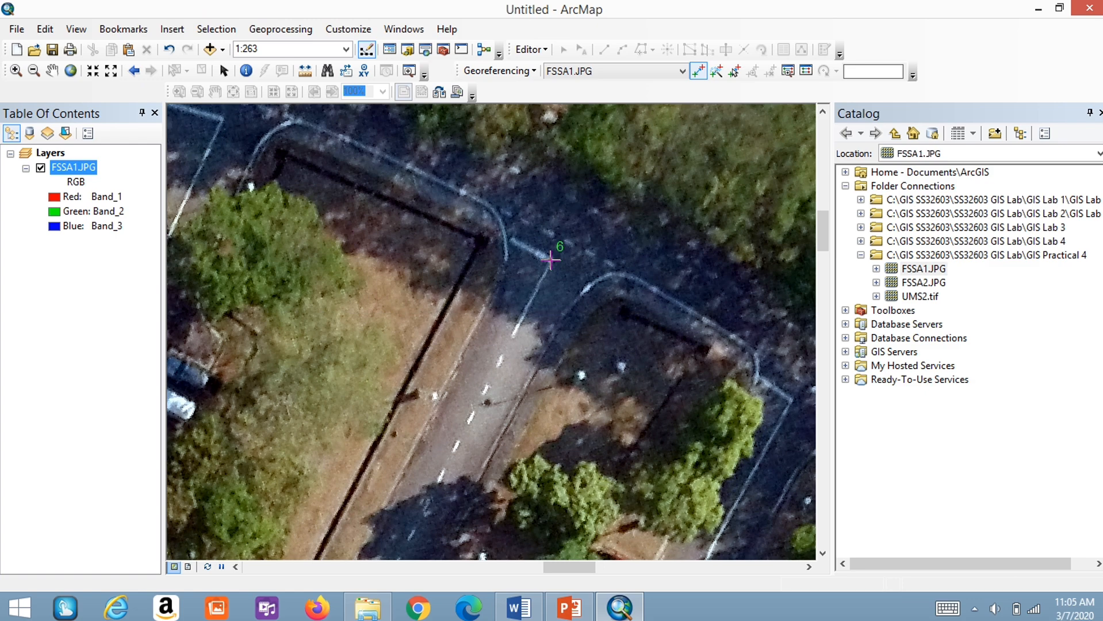
right_click(550, 260)
left_click(564, 270)
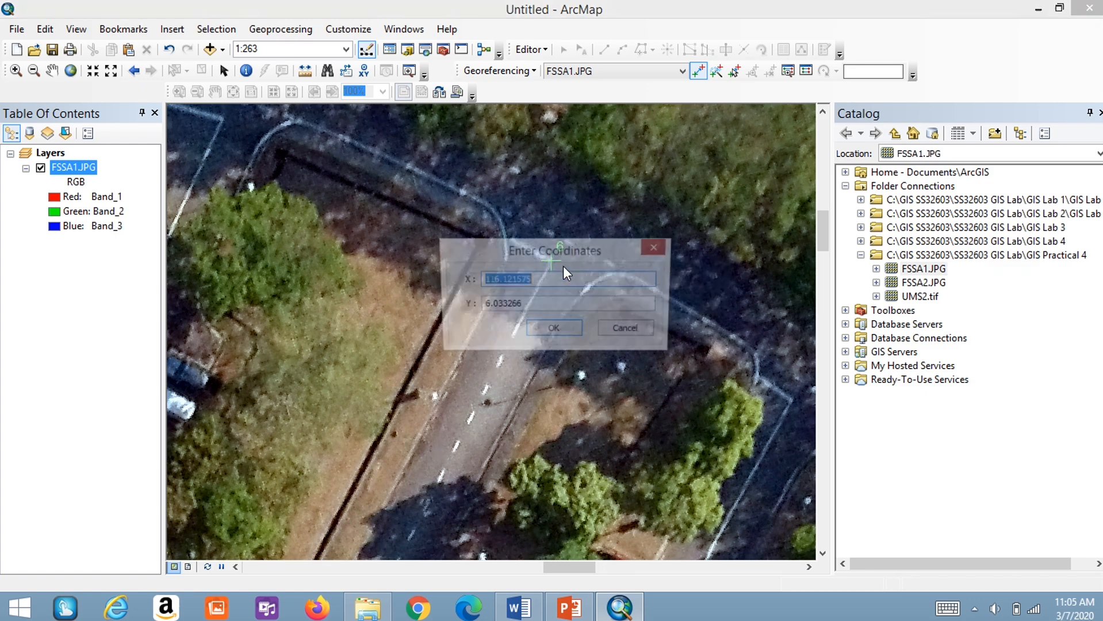
key("ctrl+v")
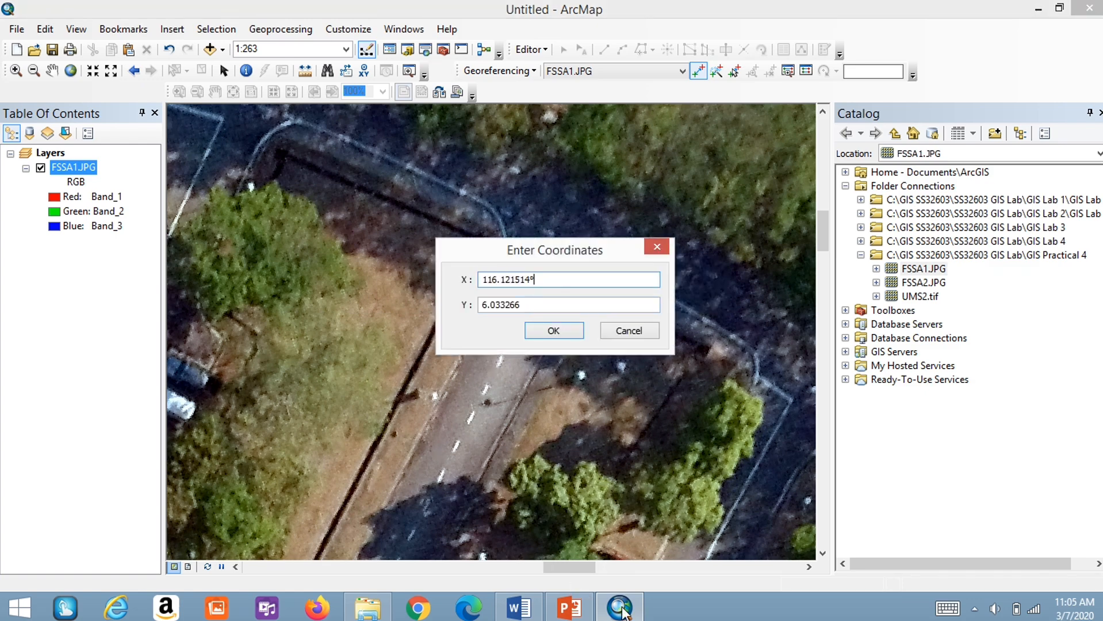
Copy control point 6's latitude from the Word manual and confirm 6.033294° as its Y coordinate in ArcMap.
left_click(518, 608)
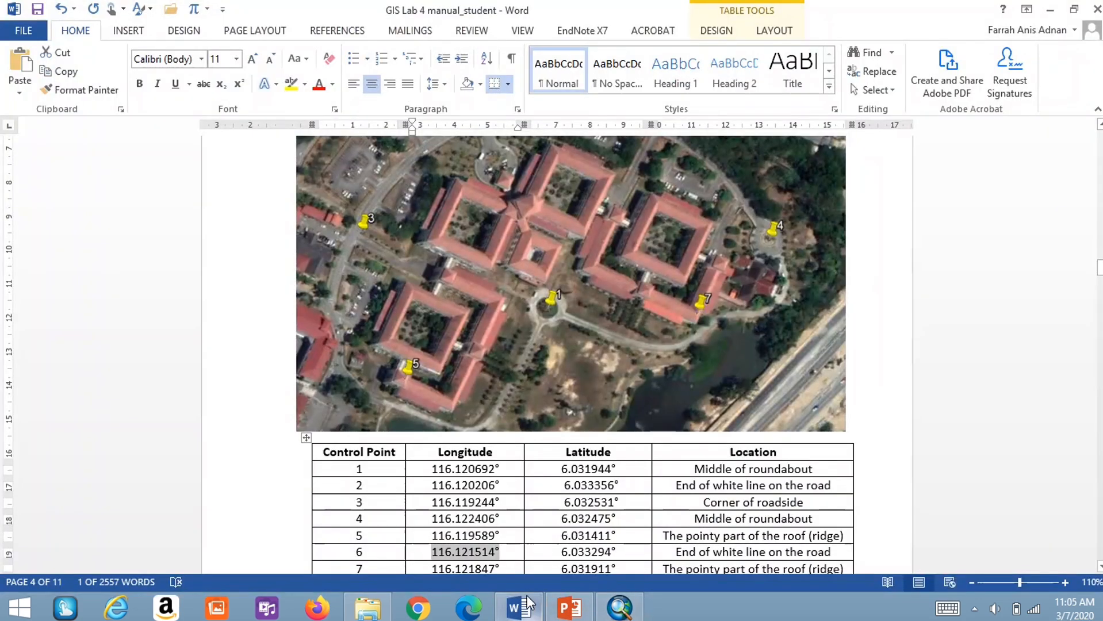
left_click(563, 552)
left_click_drag(575, 549, 618, 551)
key("ctrl+c")
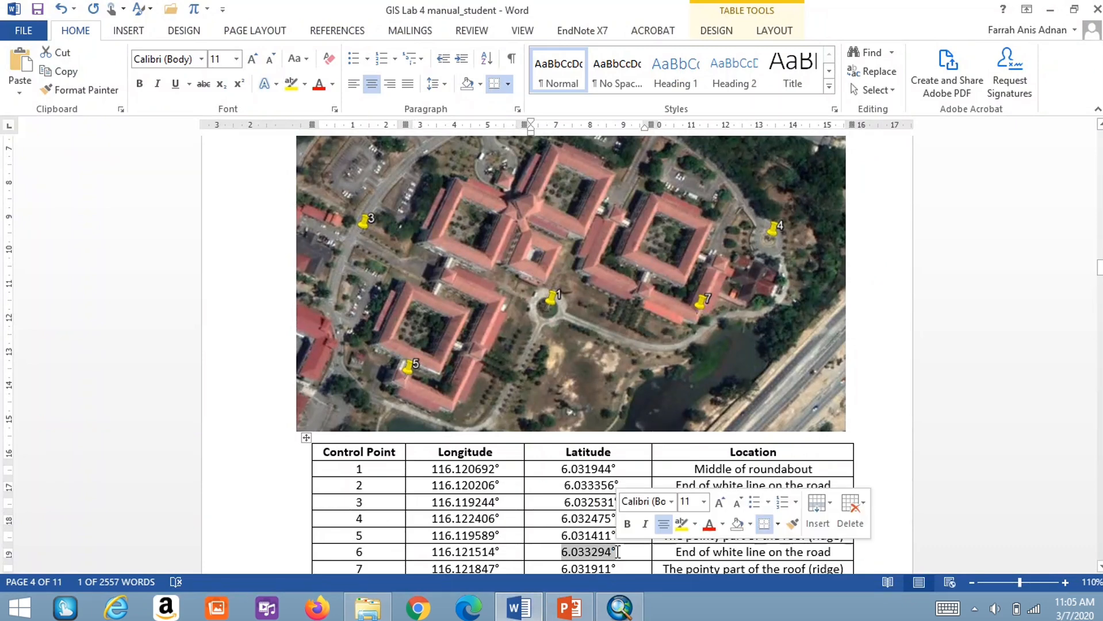
left_click(629, 614)
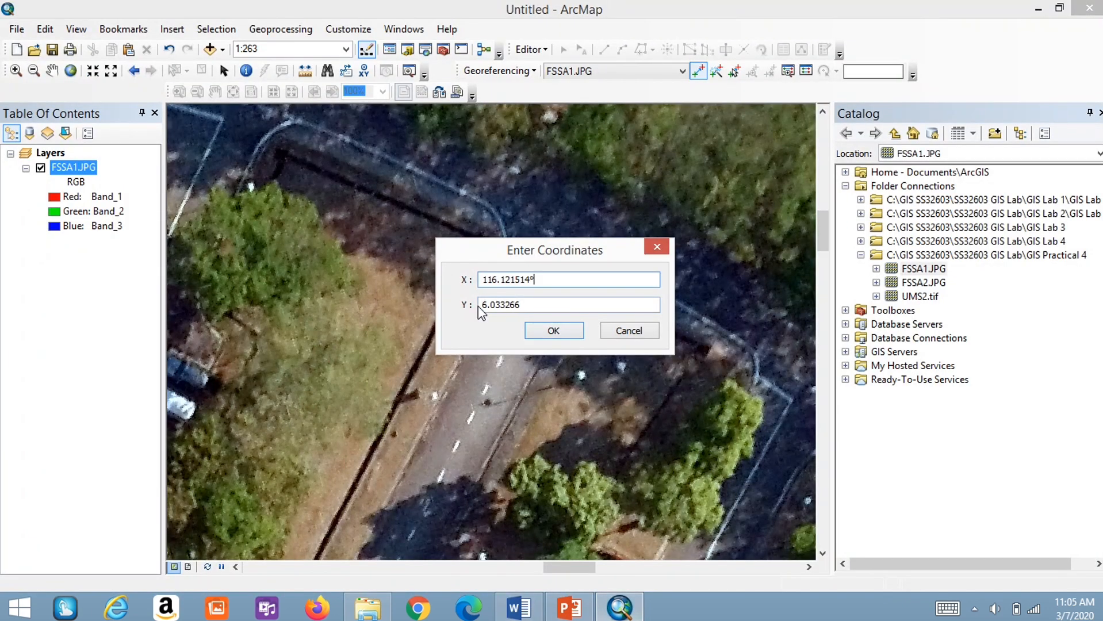
left_click_drag(482, 310, 552, 312)
key("ctrl+v")
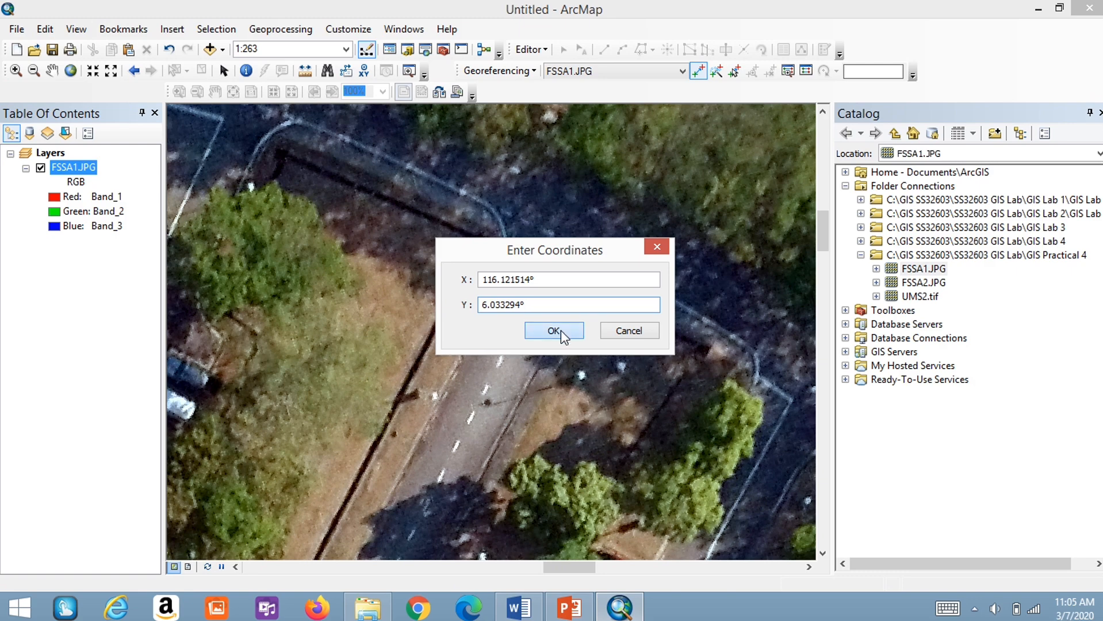
left_click(554, 330)
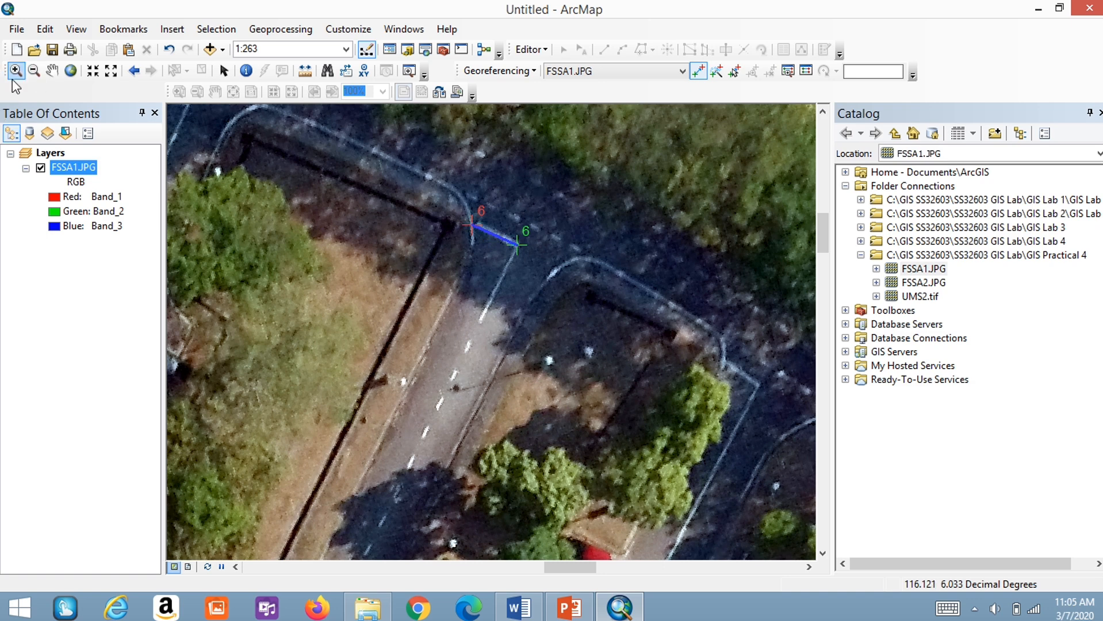
Locate control point 7 on the Word manual's map, copy its longitude, 116.121847°, from the table and return to ArcMap.
right_click(73, 171)
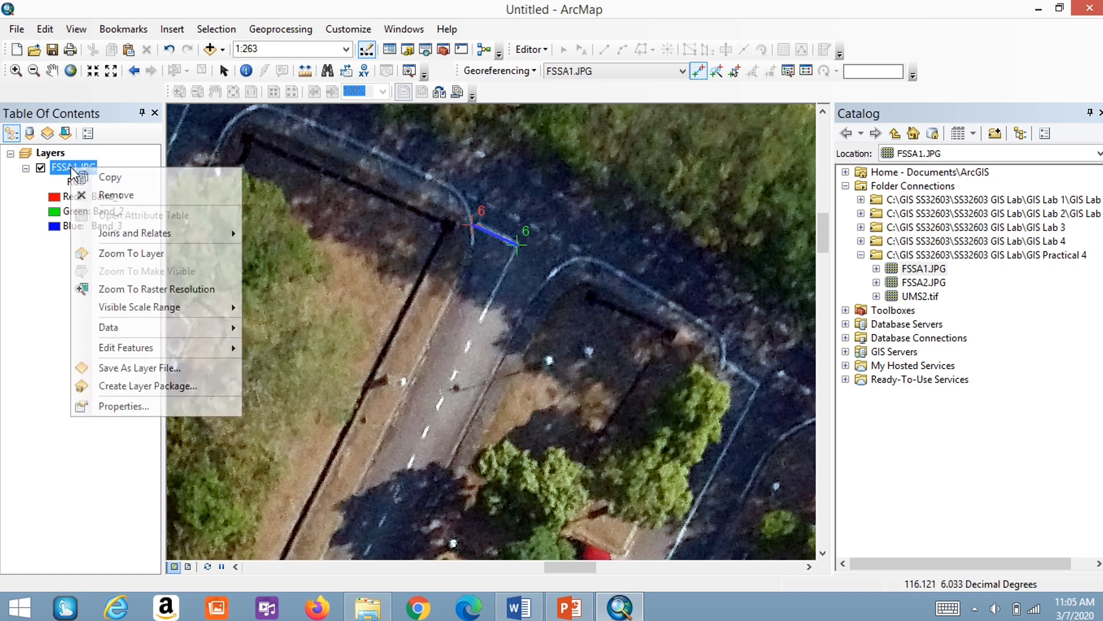
left_click(128, 253)
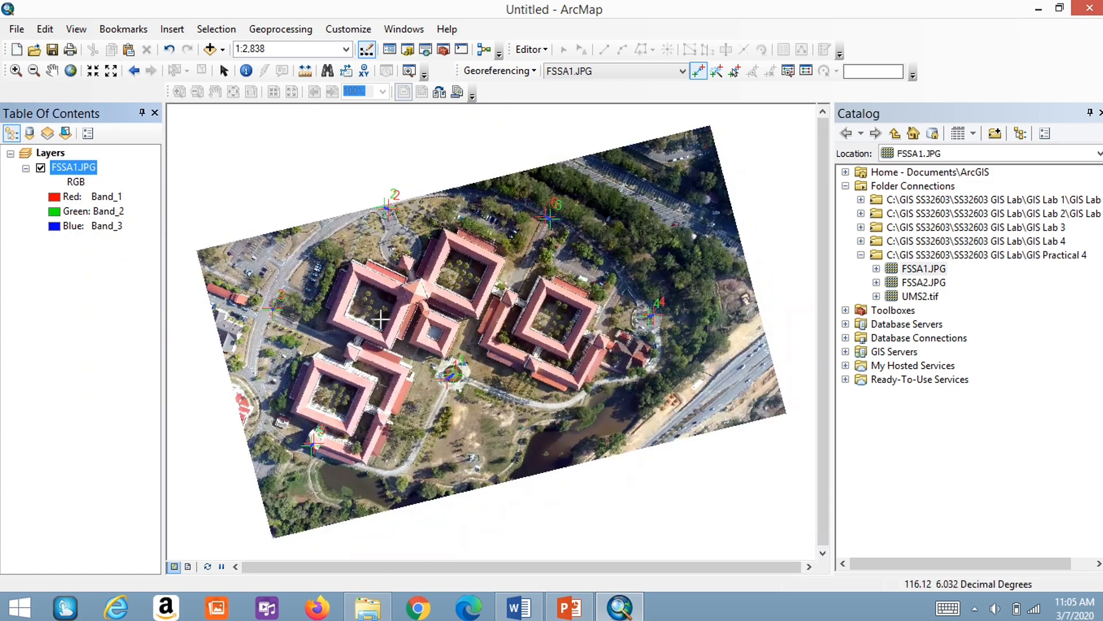
left_click(519, 608)
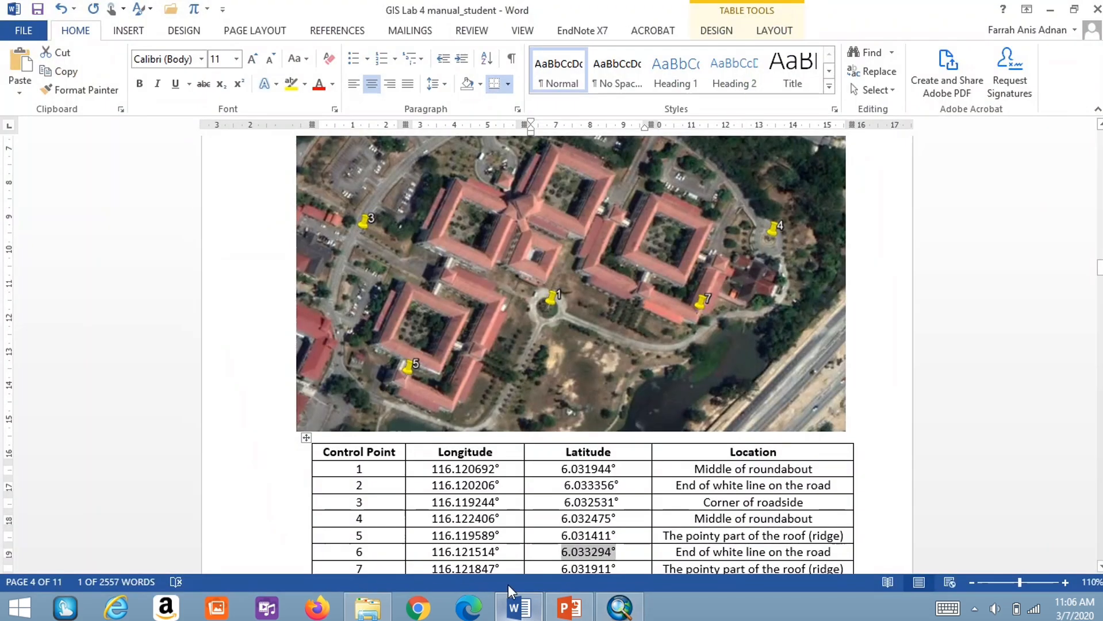
scroll(512, 504, "down", 3)
scroll(511, 504, "up", 6)
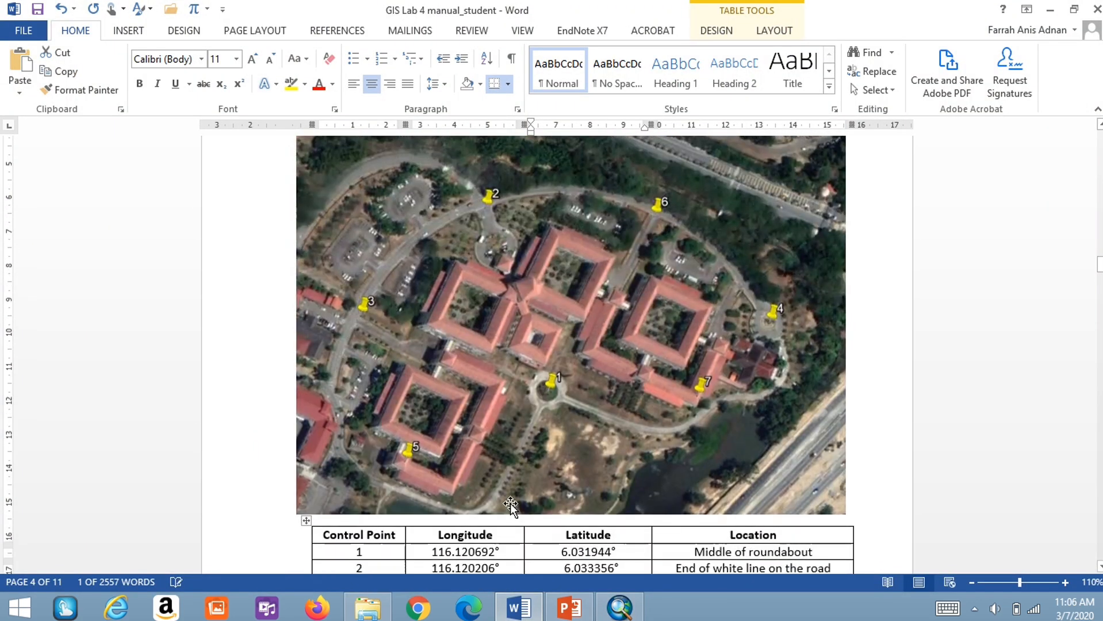
scroll(645, 432, "down", 6)
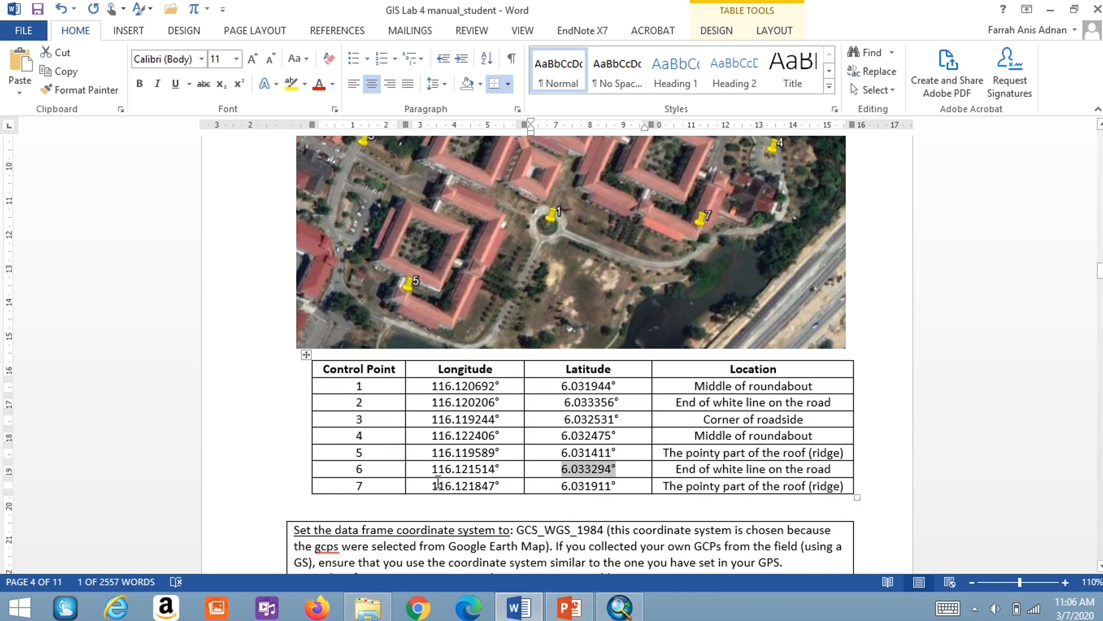
left_click_drag(424, 486, 504, 489)
key("ctrl+c")
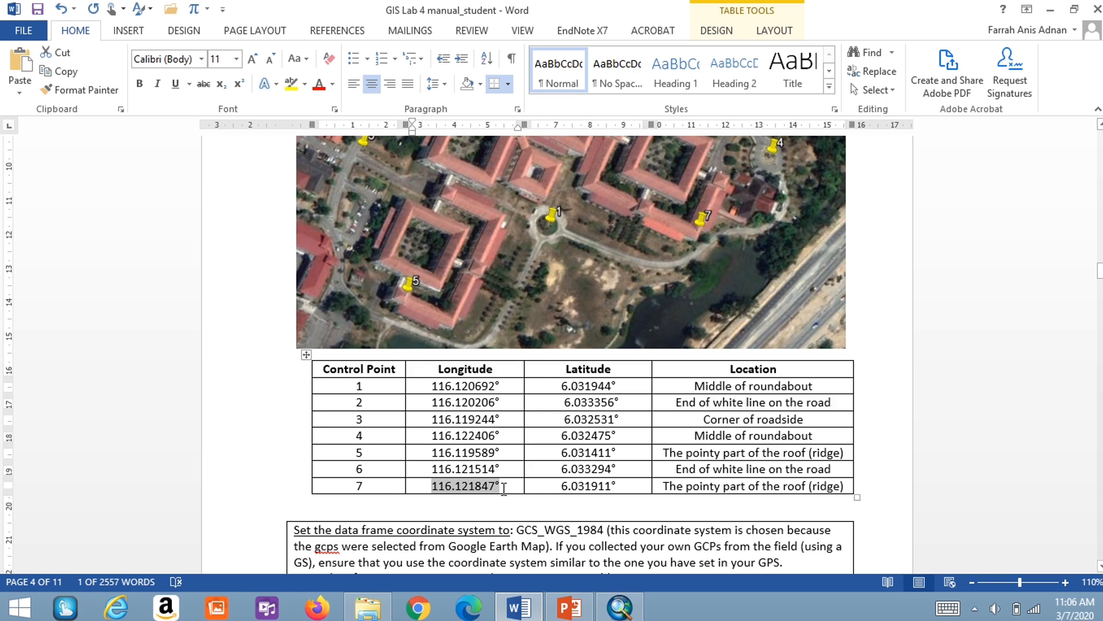
left_click(619, 607)
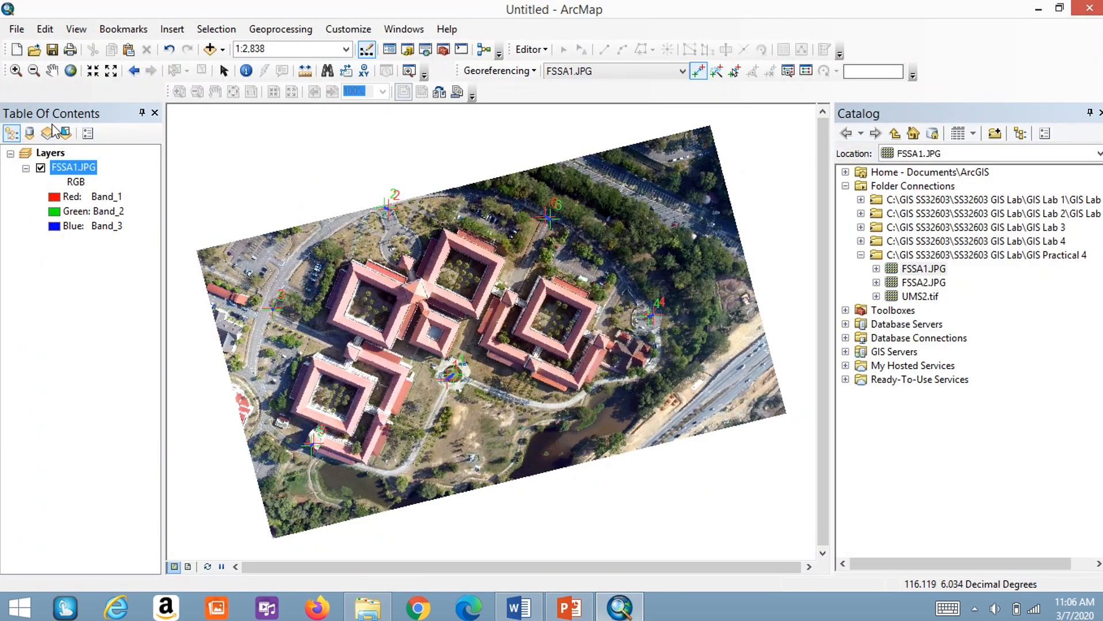
Place control point 7 at the pointy ridge end of the eastern building's southern roof corner and enter 116.121847° as its X coordinate.
left_click(15, 70)
left_click_drag(562, 360, 601, 404)
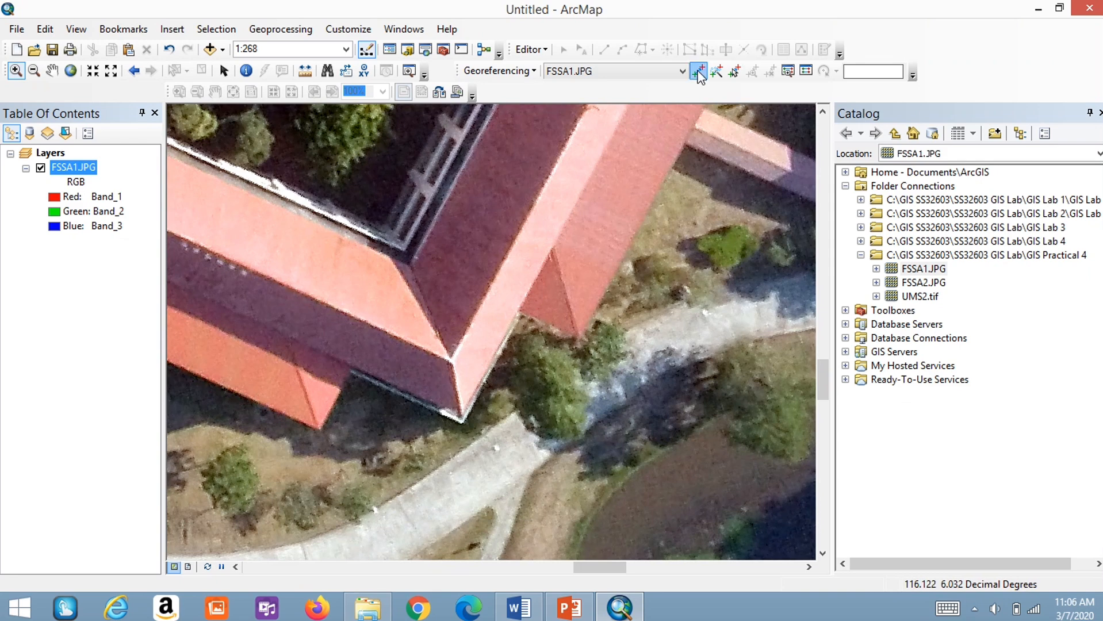
left_click(698, 71)
left_click(452, 360)
right_click(452, 360)
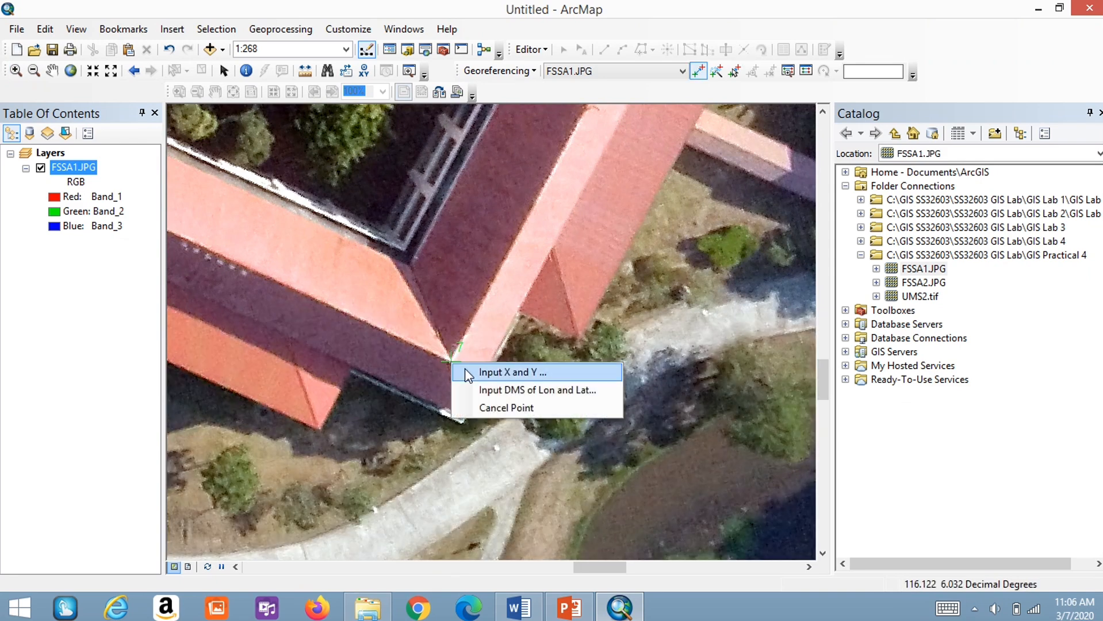
left_click(467, 369)
key("ctrl+v")
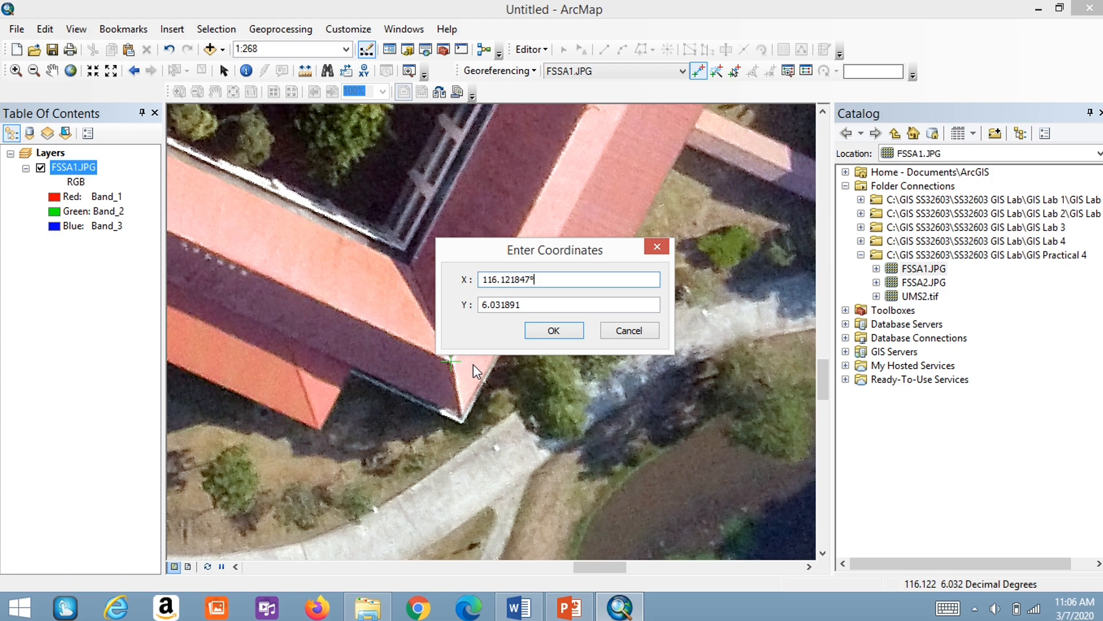
Copy control point 7's latitude from the Word manual and confirm 6.031911° as its Y coordinate in ArcMap.
left_click(519, 607)
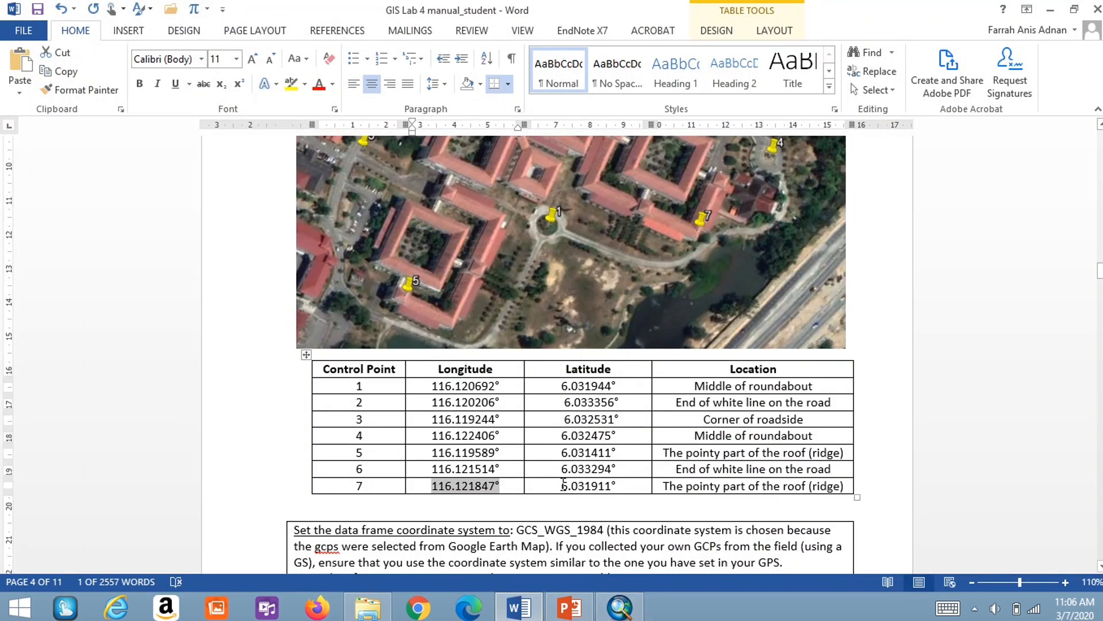
left_click_drag(557, 488, 617, 486)
key("ctrl+c")
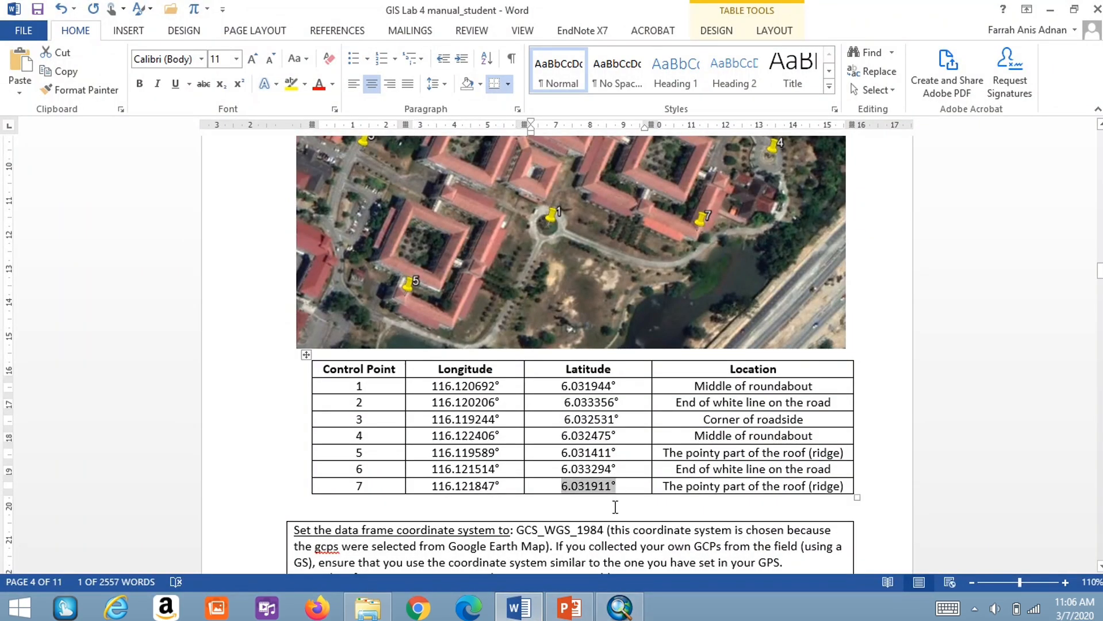
left_click(620, 607)
left_click_drag(480, 305, 555, 305)
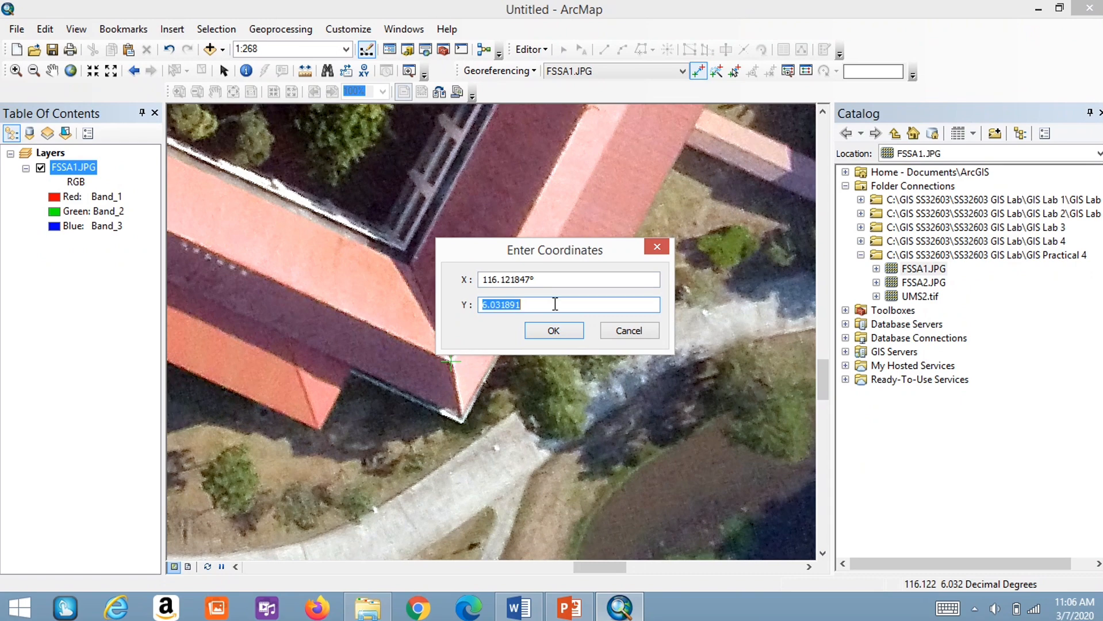
key("ctrl+v")
left_click(562, 329)
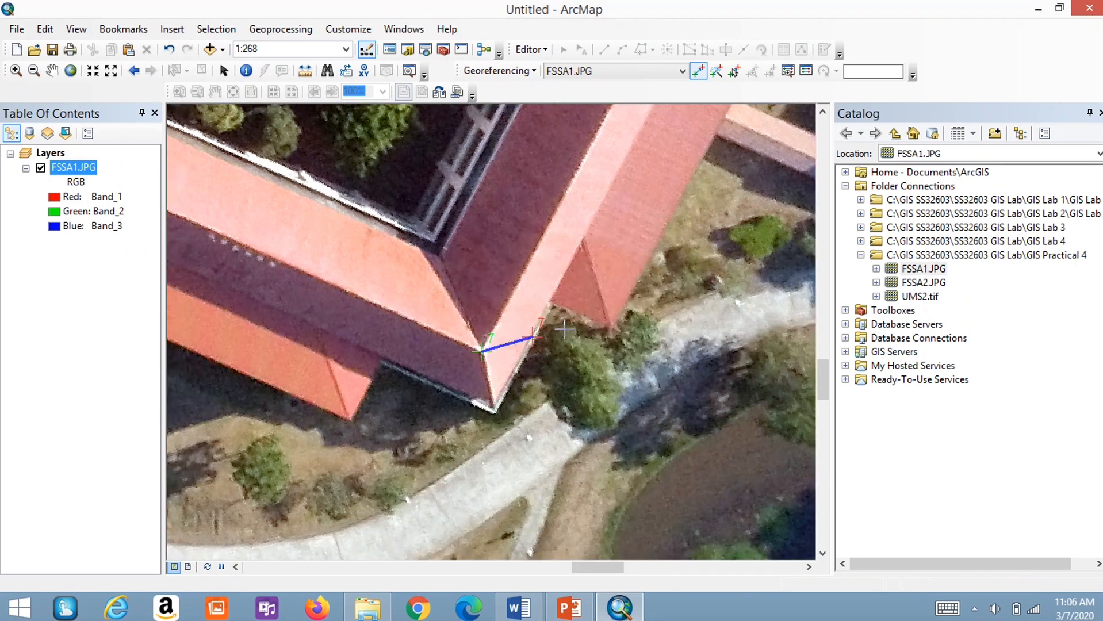
Review the residuals and total RMS error of all seven control points in the link table, highlight link 1 and close the table.
right_click(85, 167)
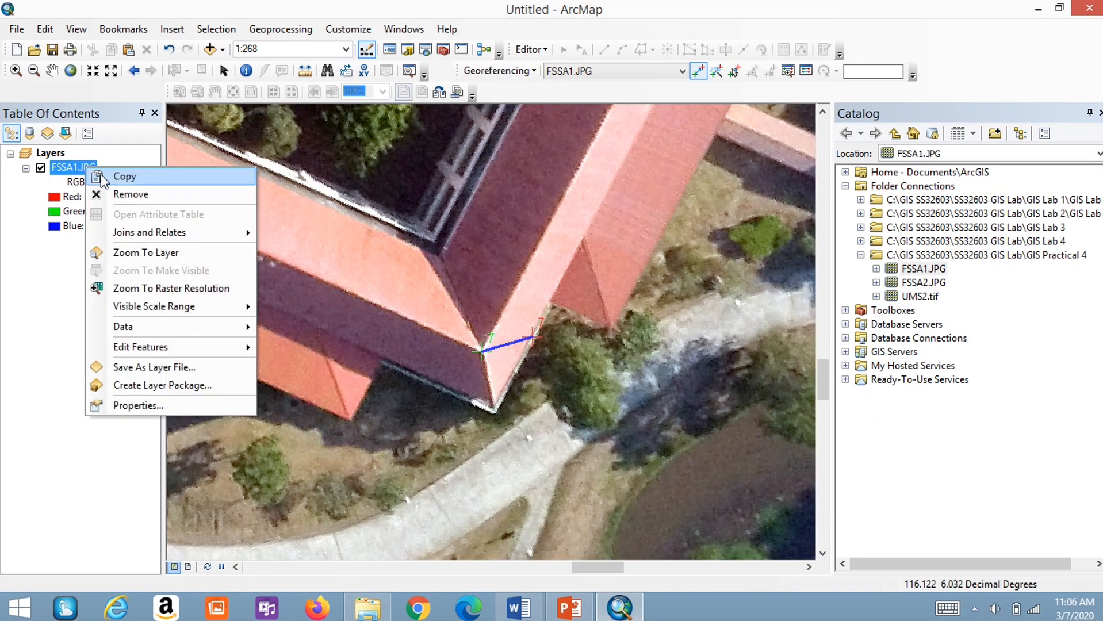
left_click(124, 253)
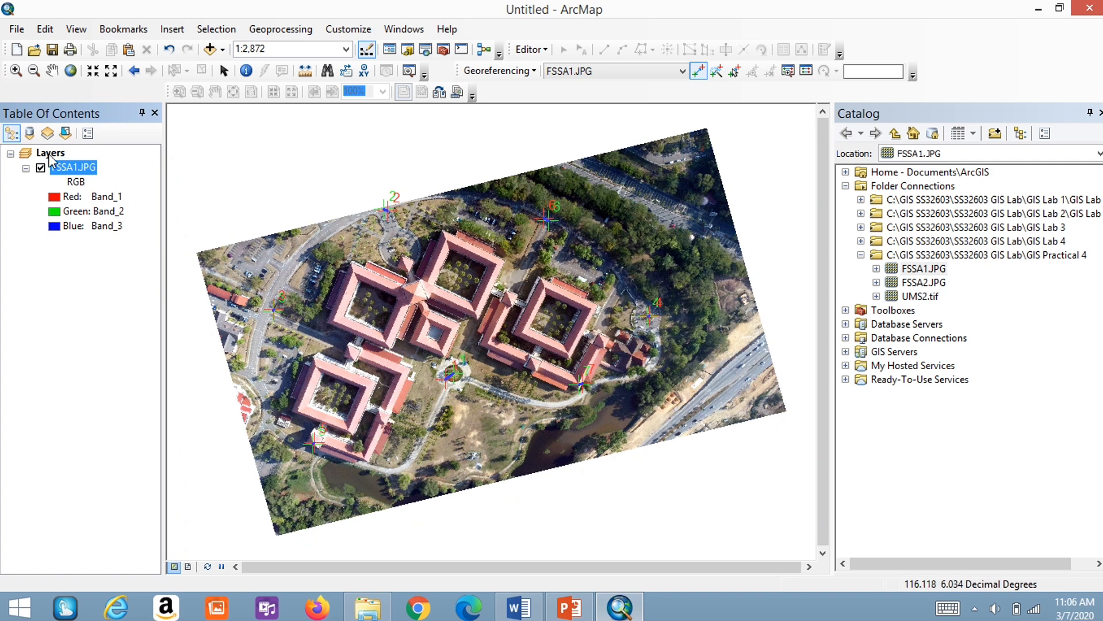
left_click(223, 70)
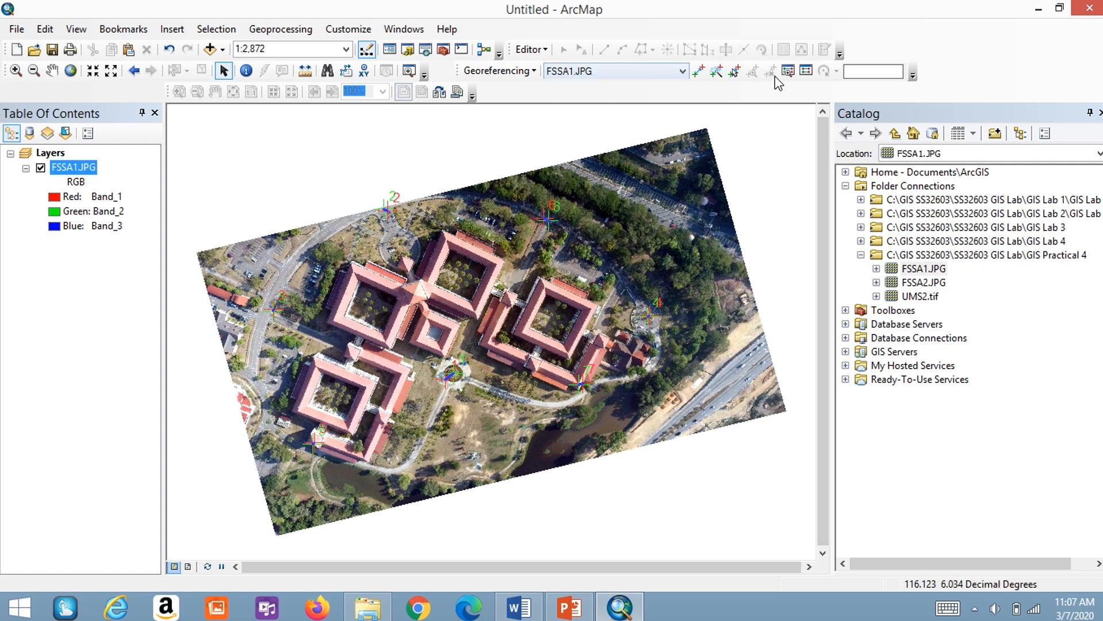
left_click(806, 71)
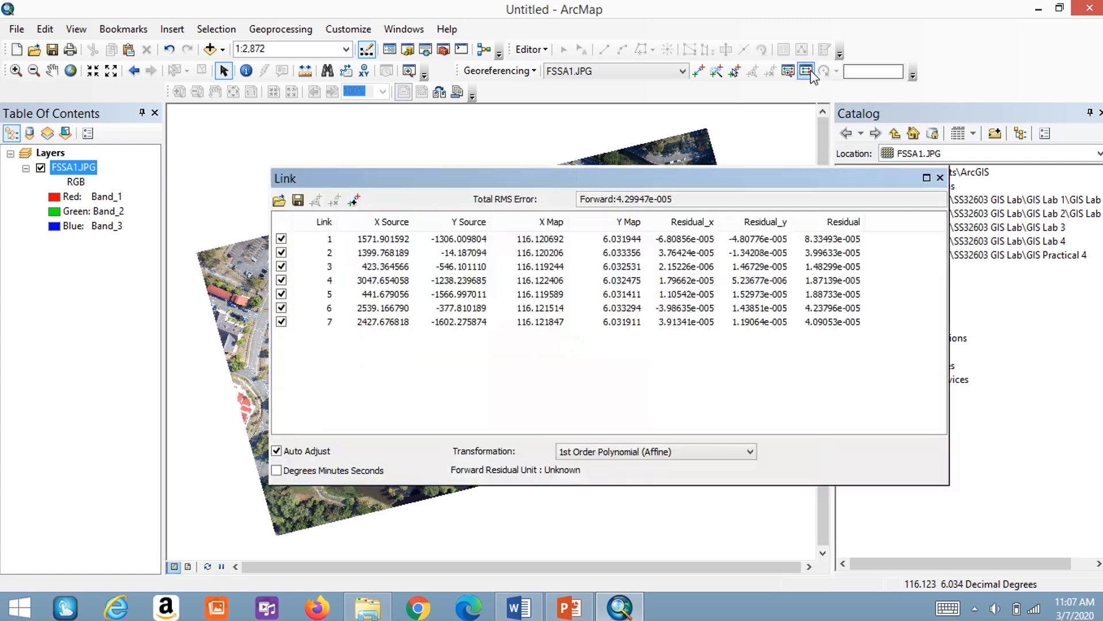
left_click_drag(779, 176, 735, 131)
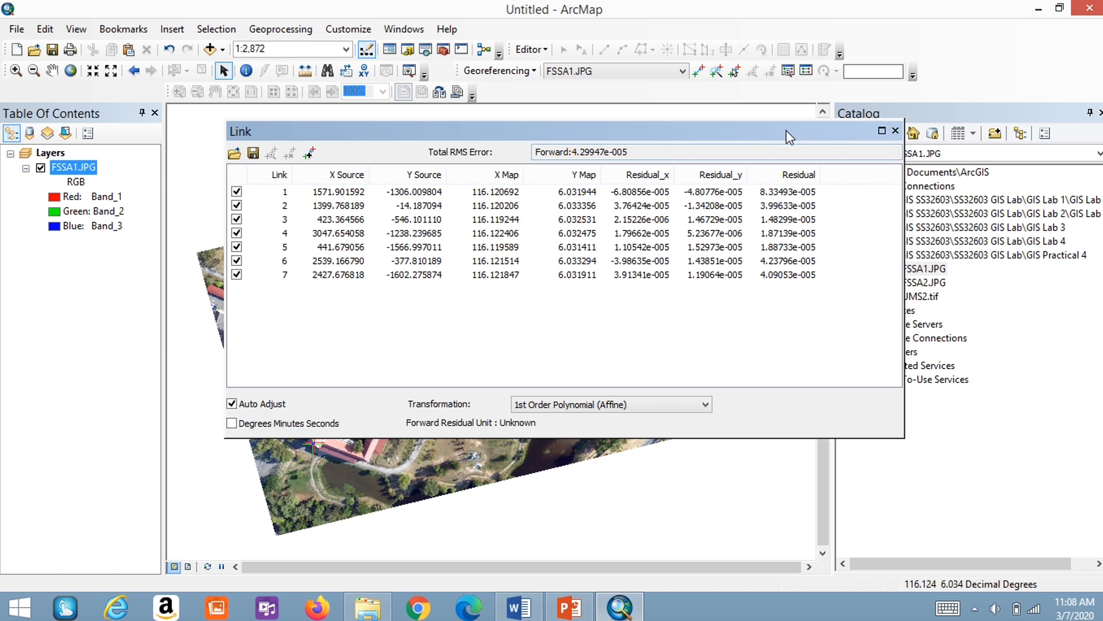
left_click_drag(788, 133, 821, 131)
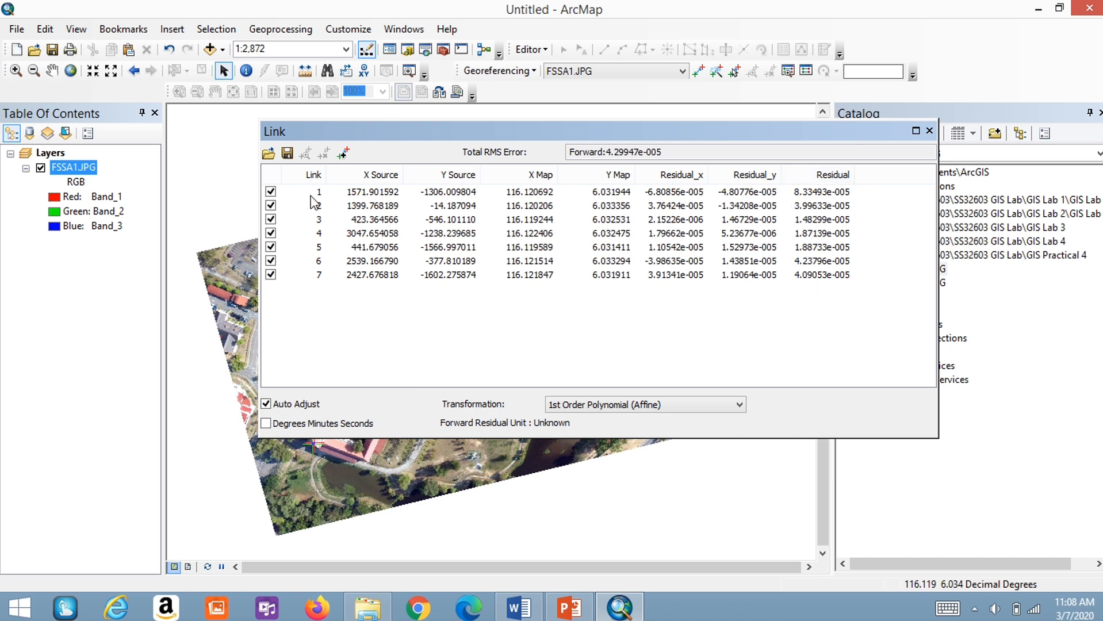
left_click(286, 193)
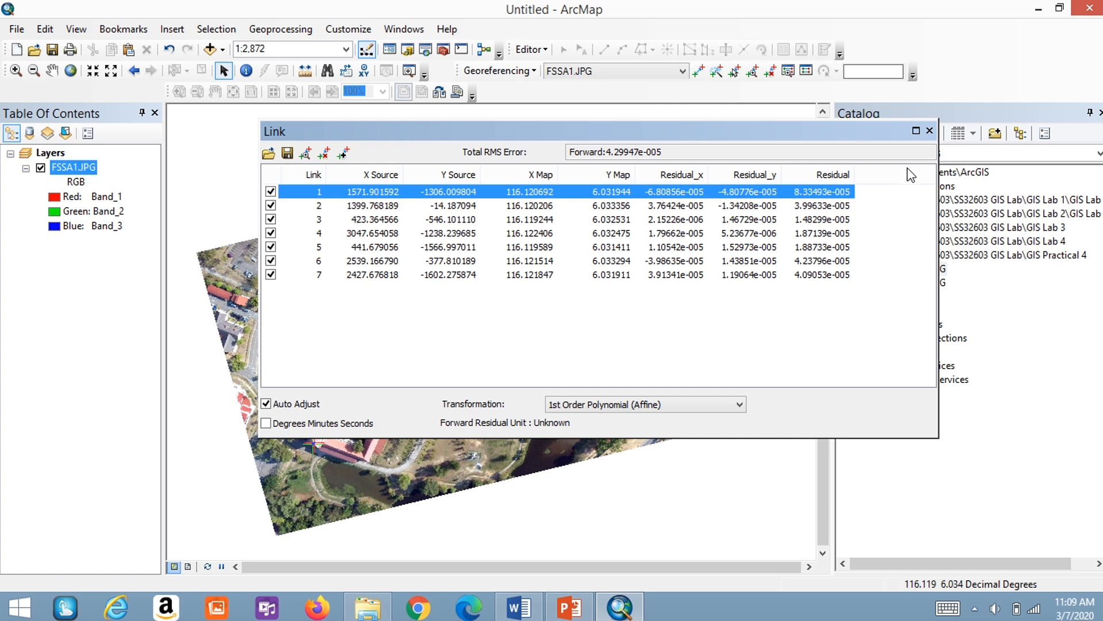
left_click(930, 131)
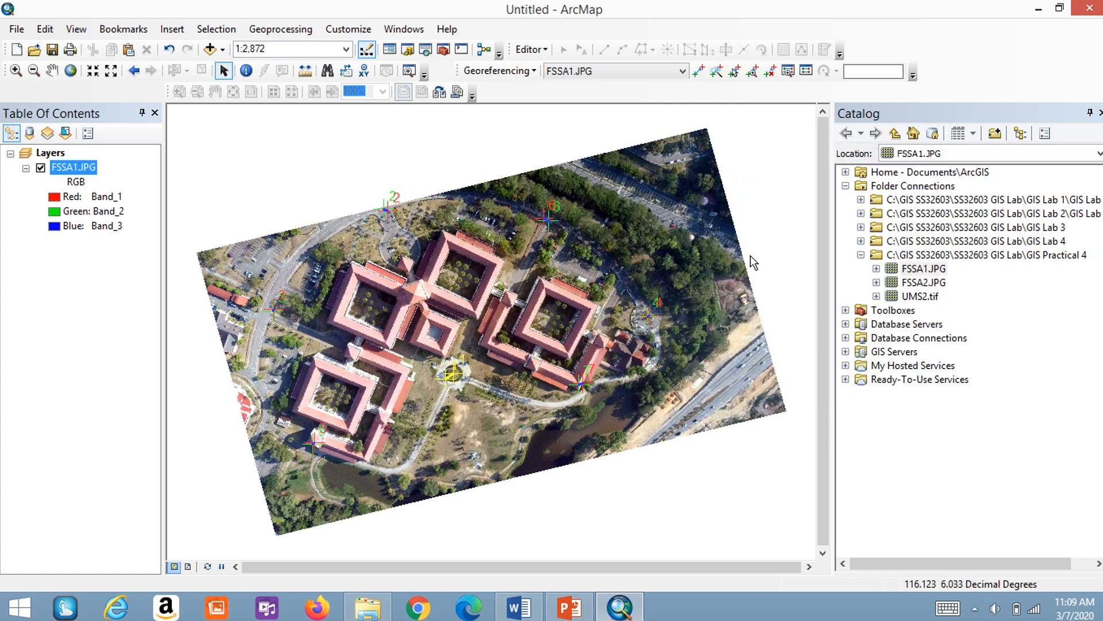
left_click(697, 72)
left_click(472, 426)
right_click(509, 427)
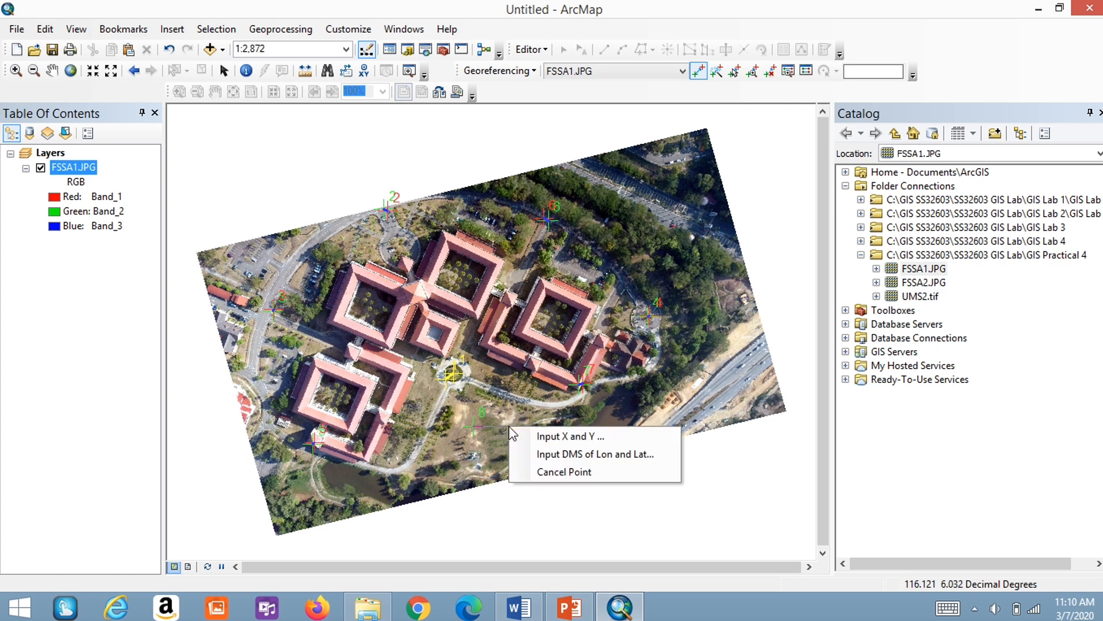
left_click(531, 472)
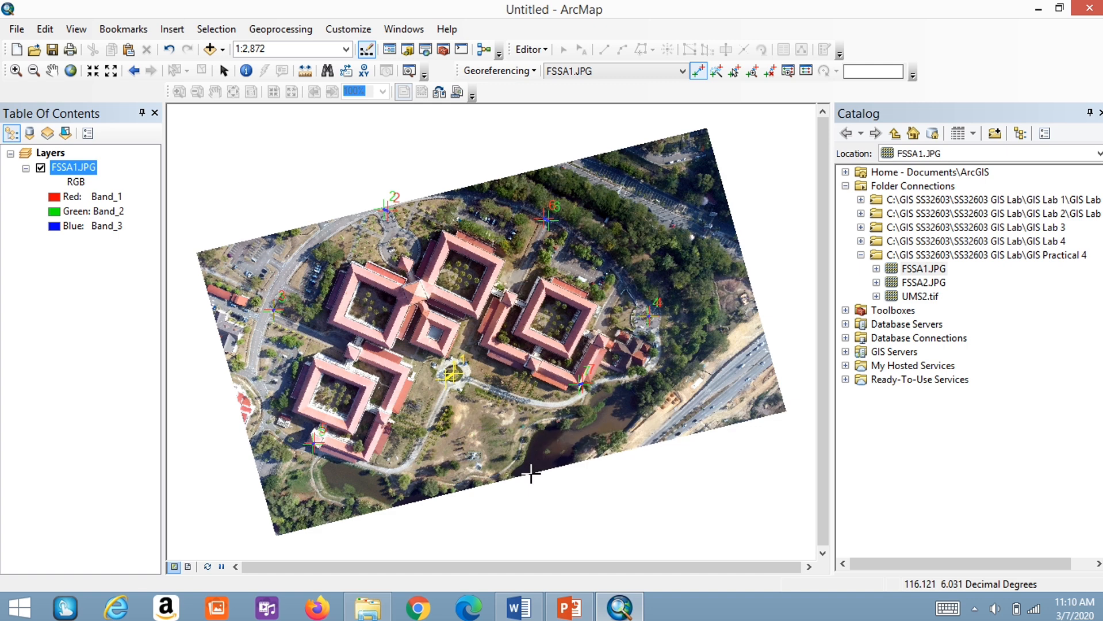
Review the link table's residuals with link 7 highlighted, close the table and leave the Add Control Points tool.
left_click(807, 72)
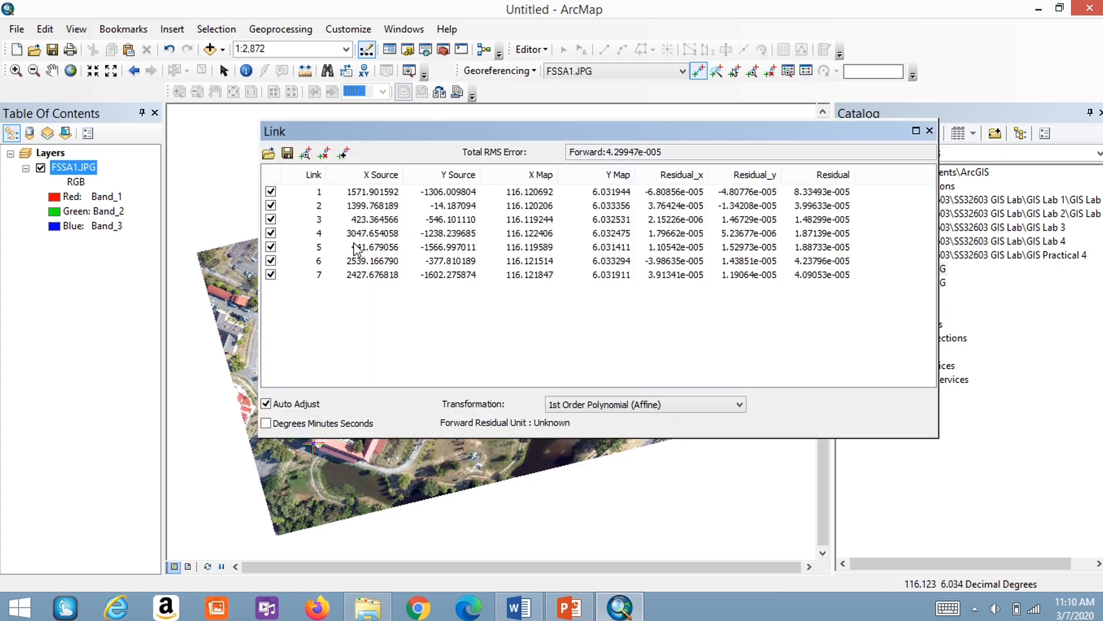
left_click(322, 277)
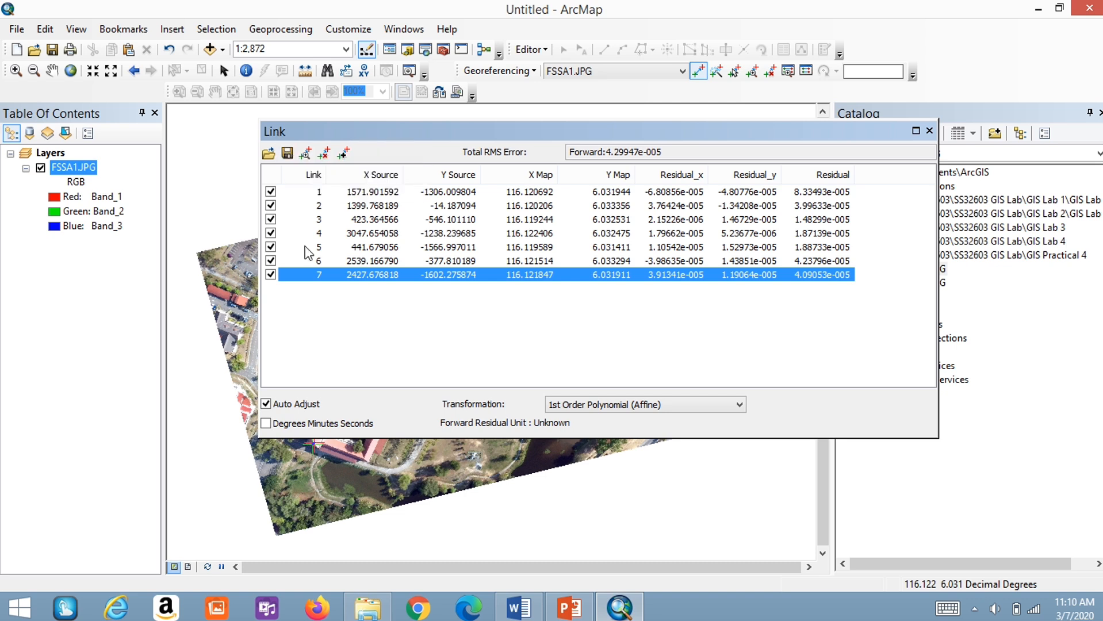
left_click(929, 131)
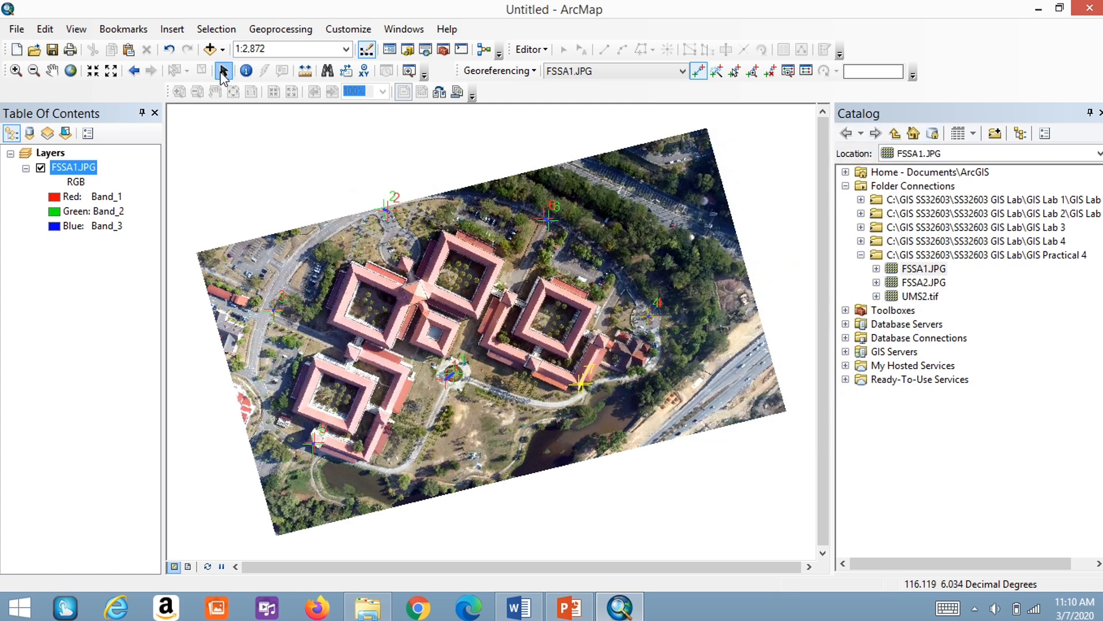
left_click(224, 70)
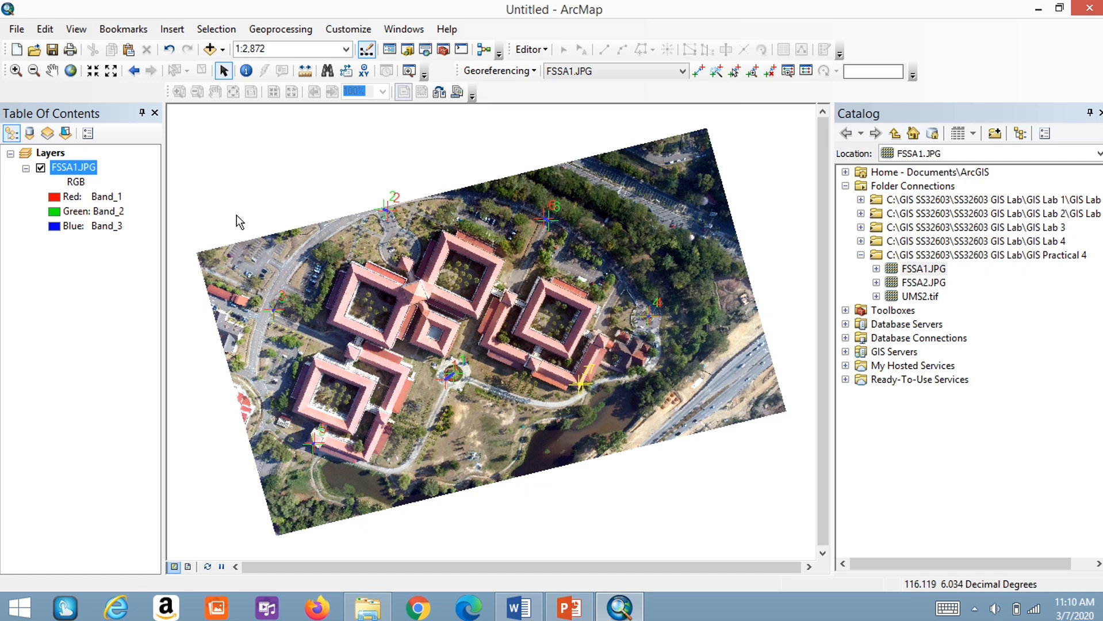
Read the Word manual from the control point table through the link table explanation to the Rectify instructions and return to ArcMap.
left_click(519, 607)
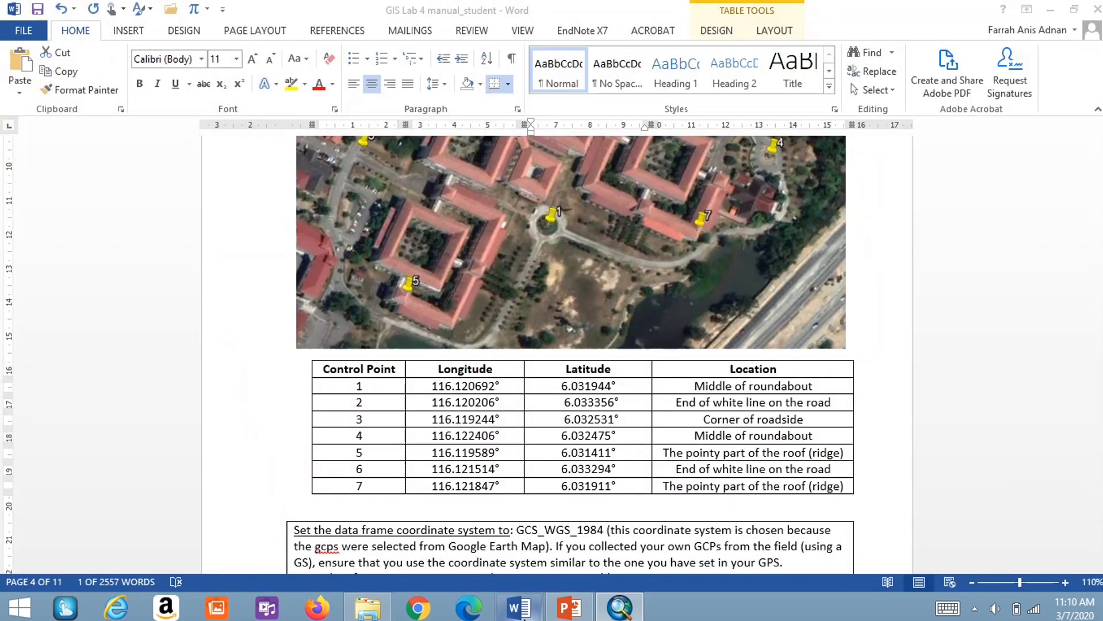
scroll(665, 478, "down", 3)
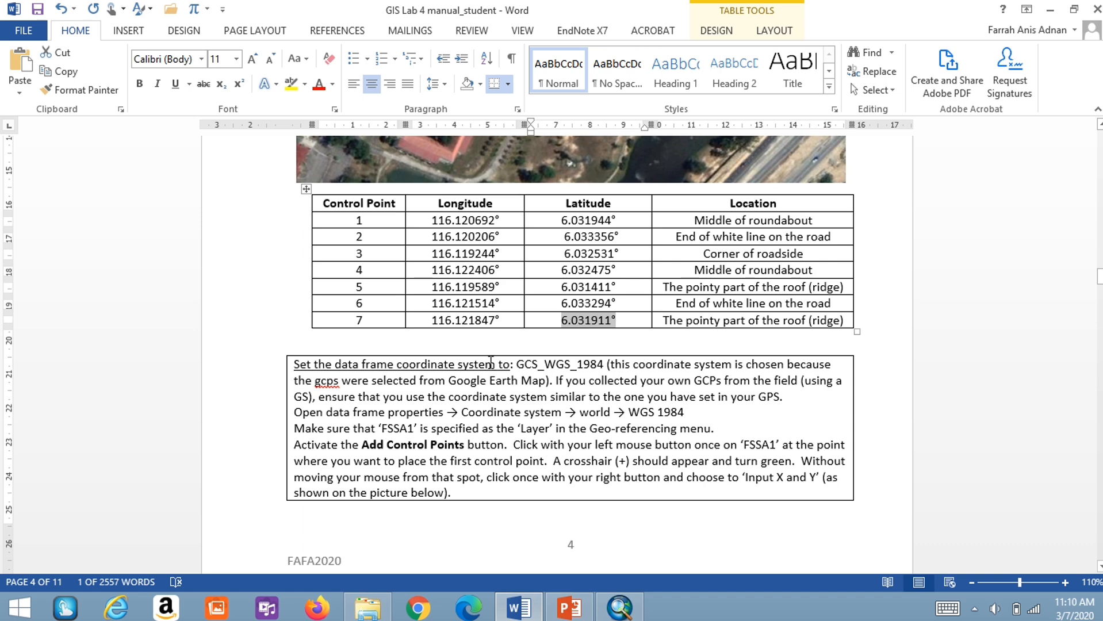
scroll(471, 281, "down", 12)
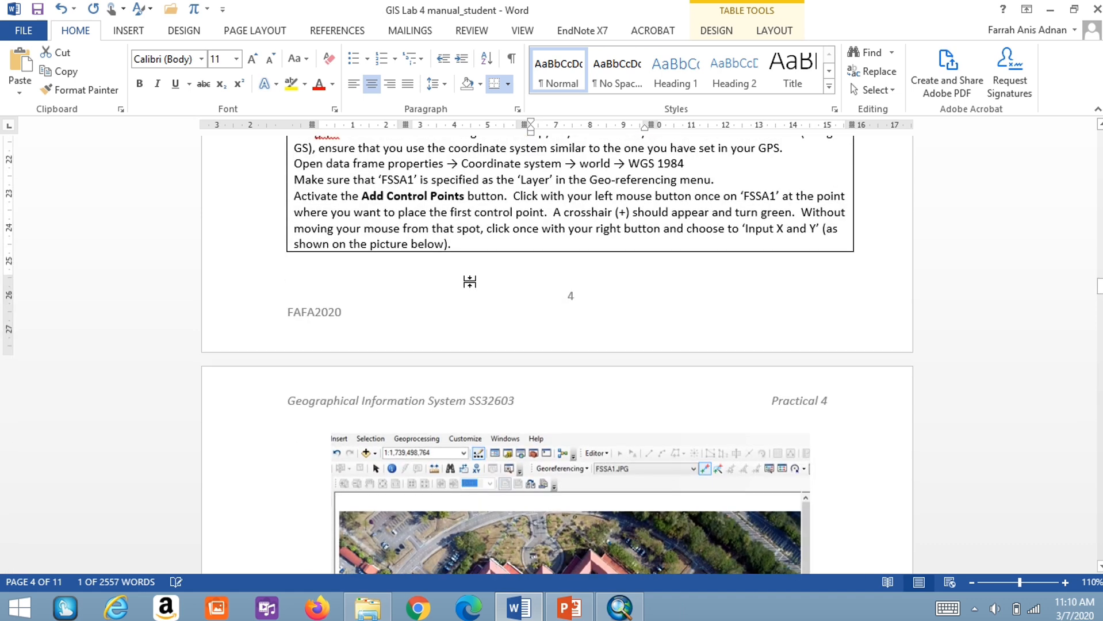
scroll(471, 282, "down", 12)
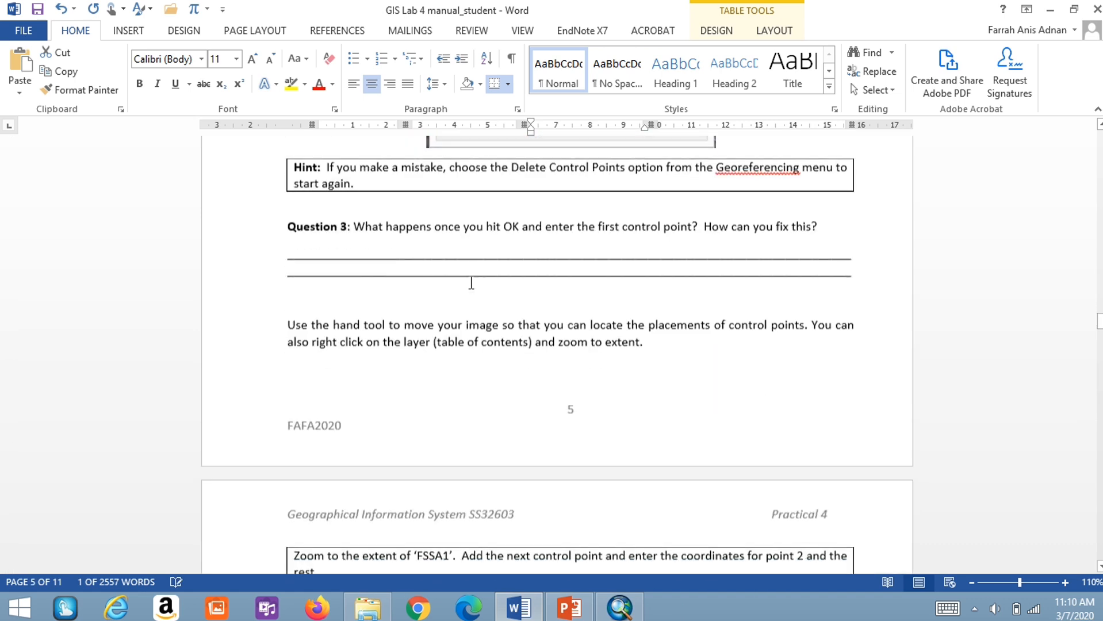
scroll(472, 285, "down", 9)
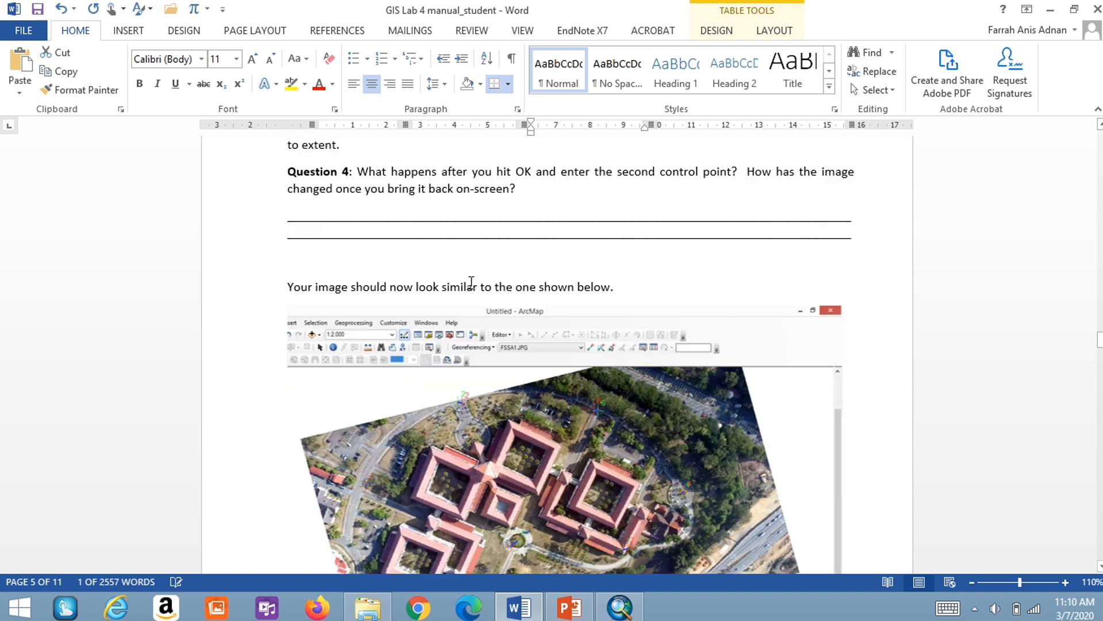
scroll(471, 282, "down", 14)
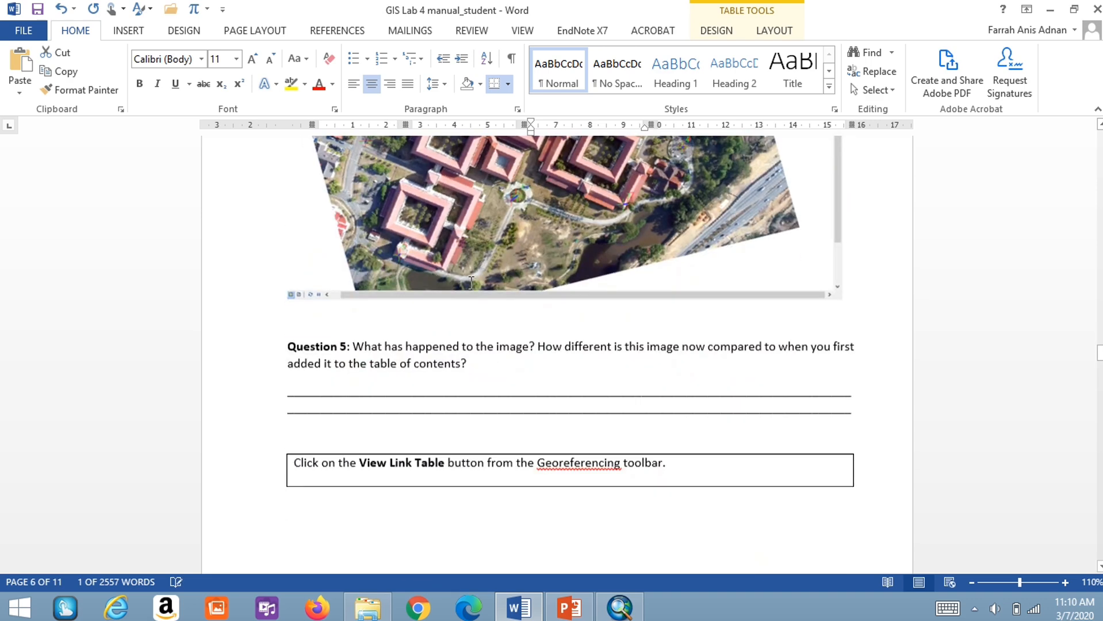
scroll(470, 281, "down", 18)
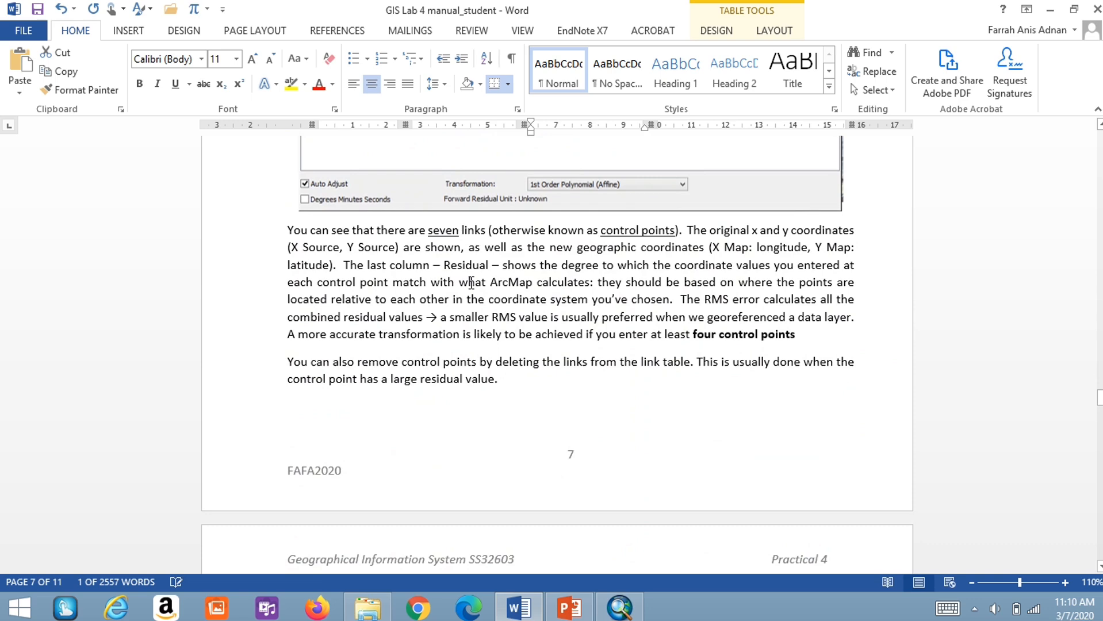
scroll(471, 282, "down", 10)
scroll(471, 282, "up", 20)
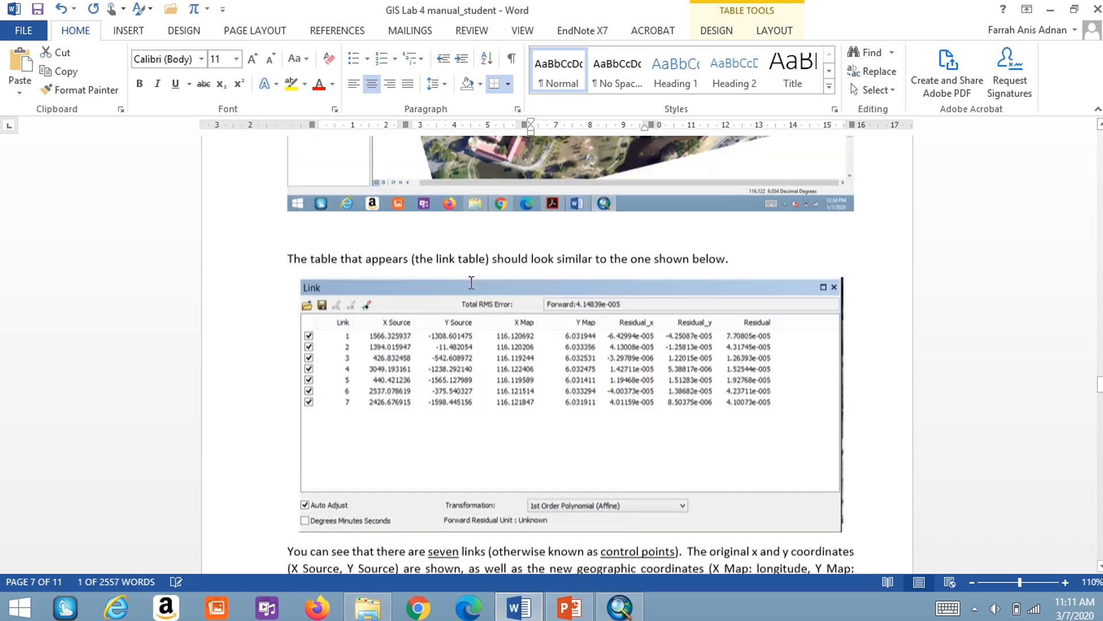
scroll(470, 282, "up", 6)
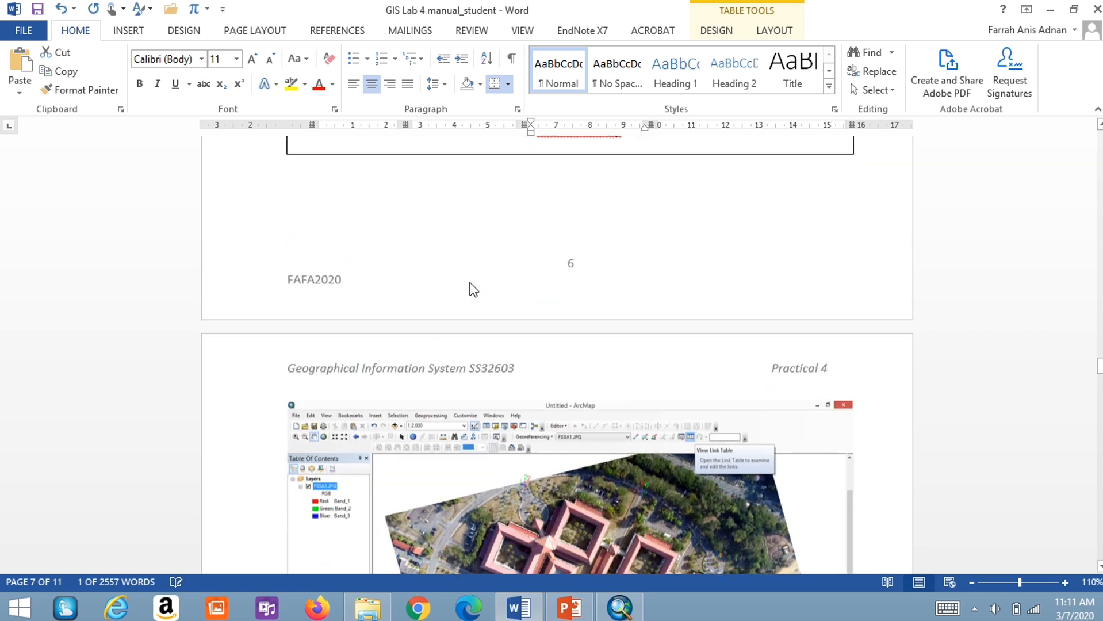
scroll(470, 282, "down", 10)
scroll(469, 282, "down", 15)
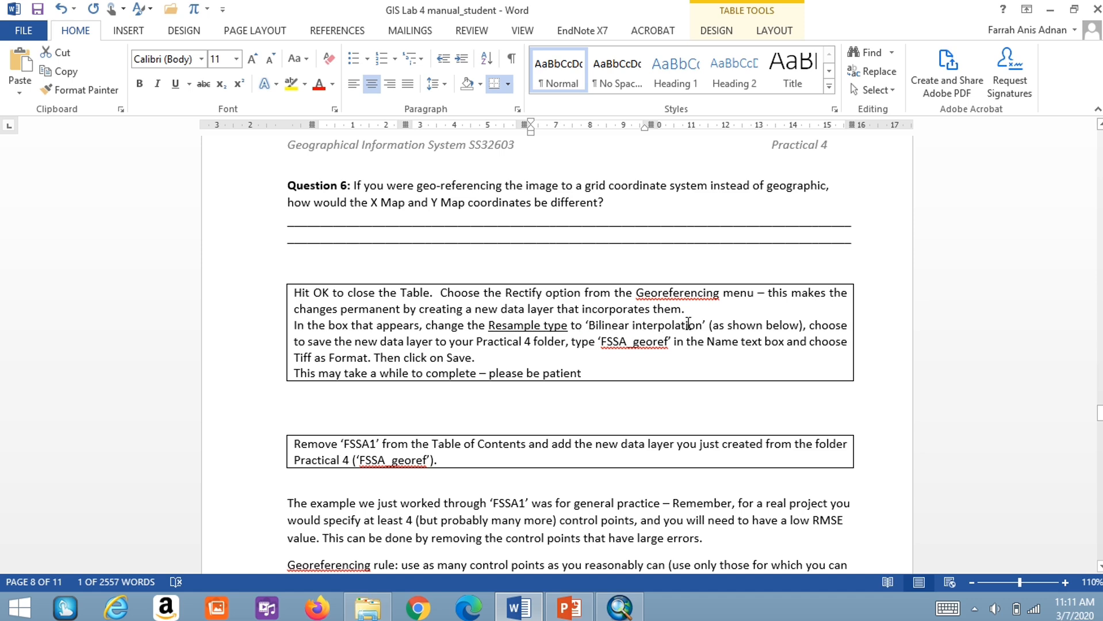
left_click(619, 606)
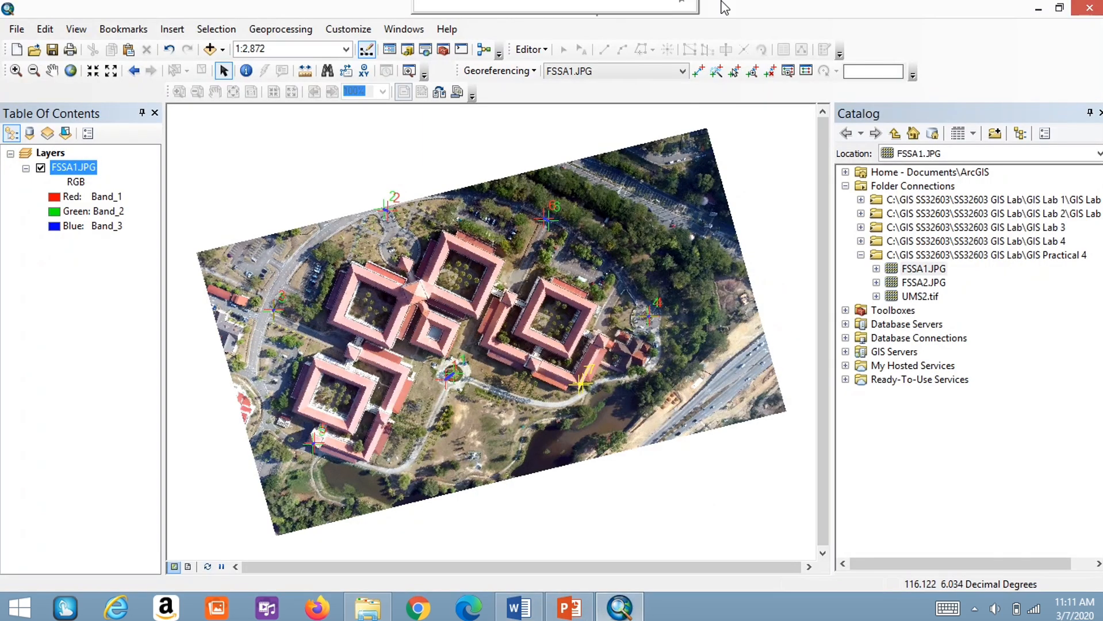
left_click(532, 71)
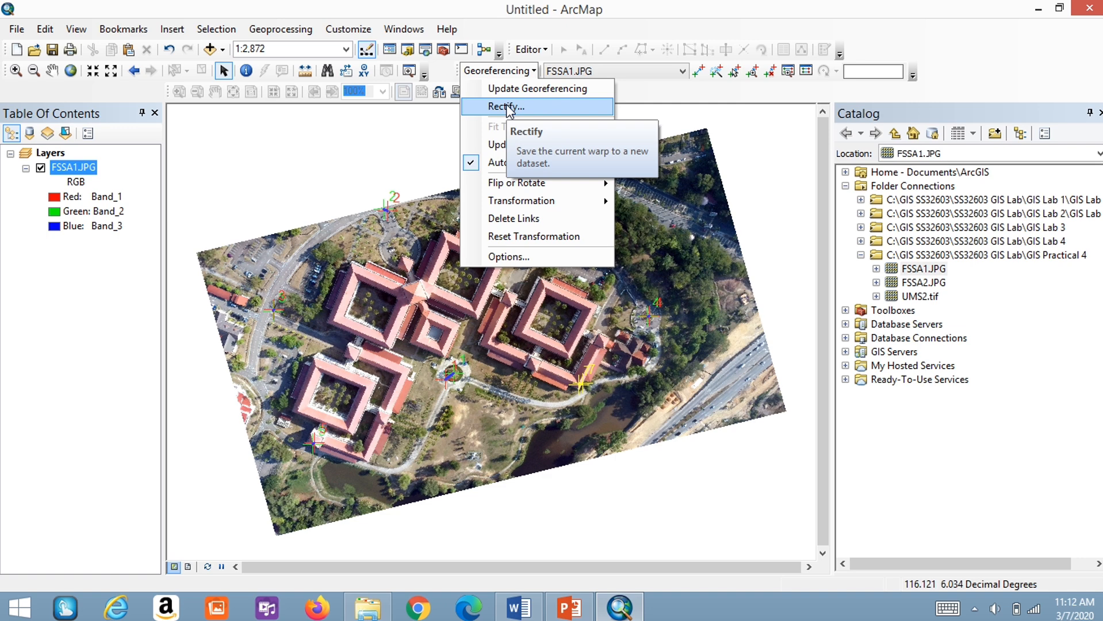
mouse_move(518, 208)
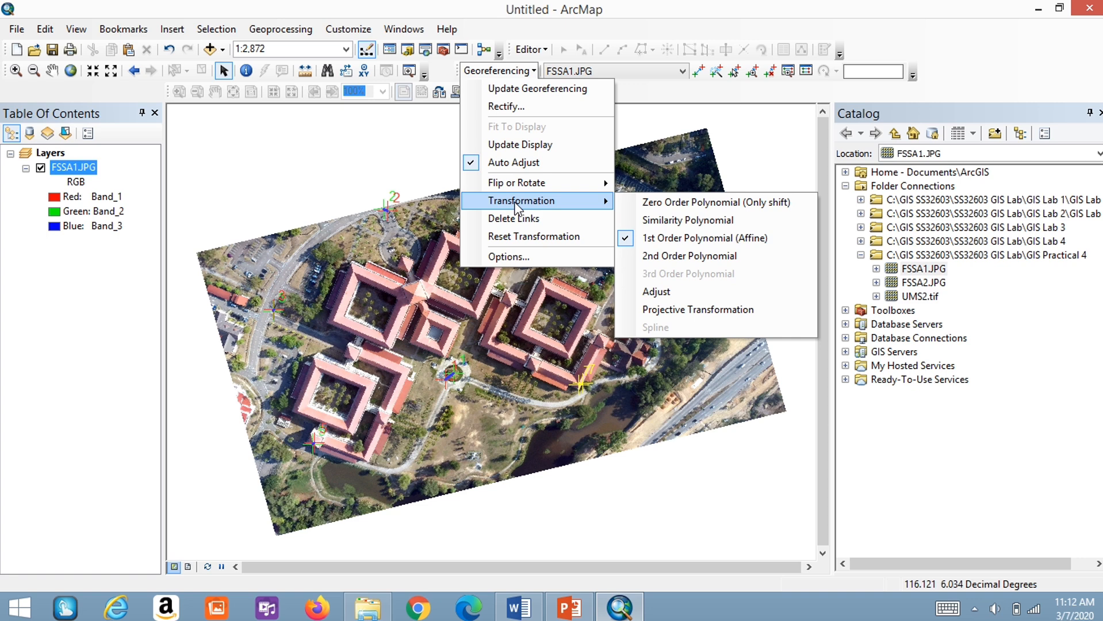
left_click(533, 108)
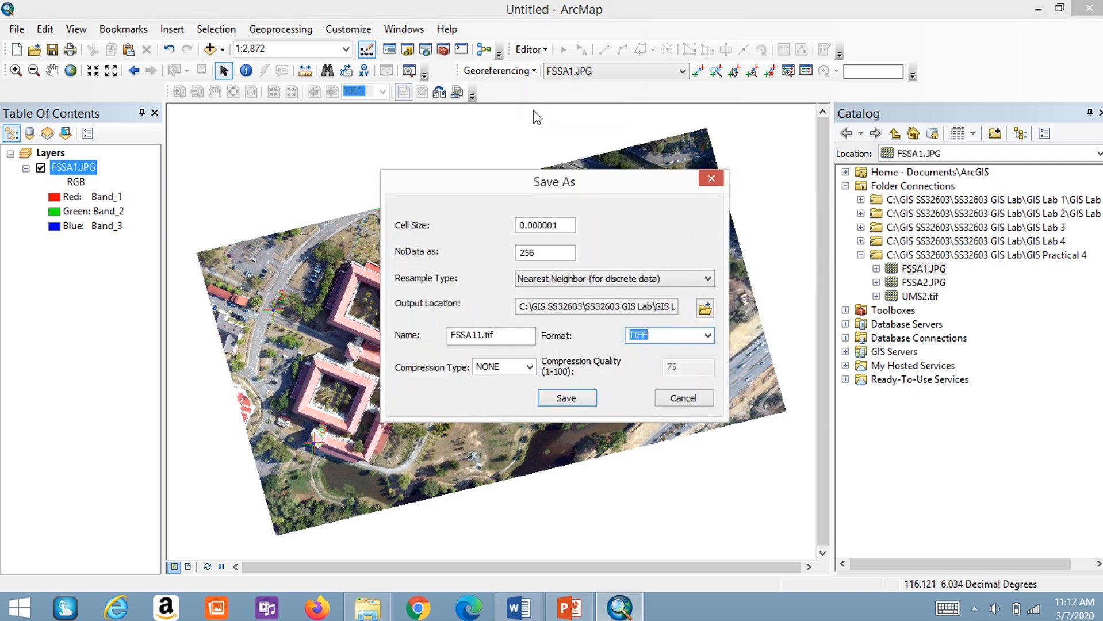
left_click(707, 280)
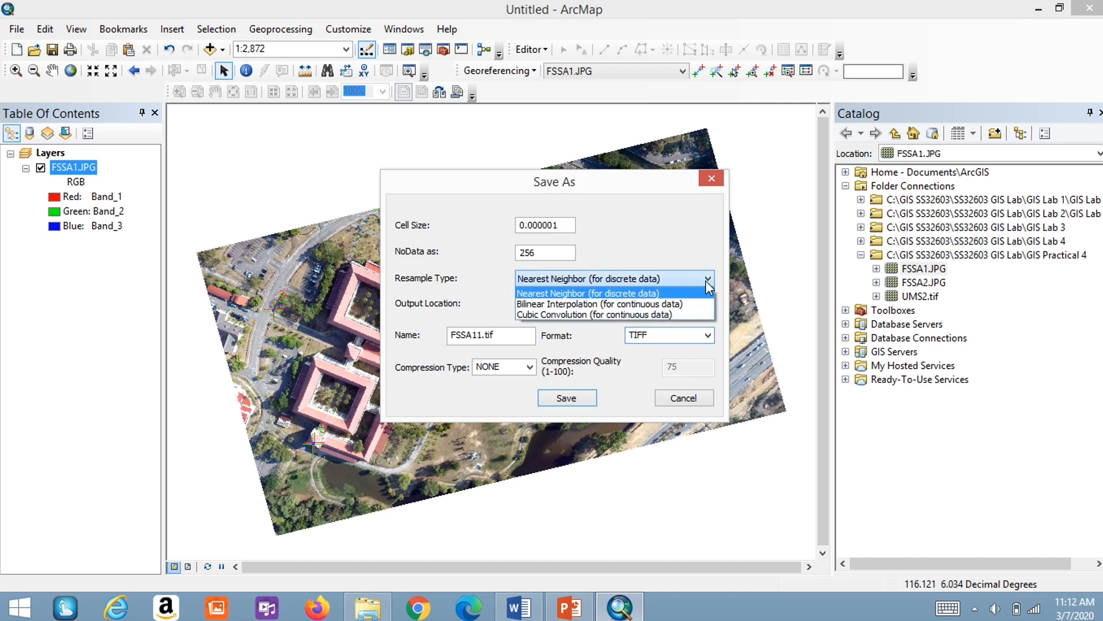
left_click(687, 305)
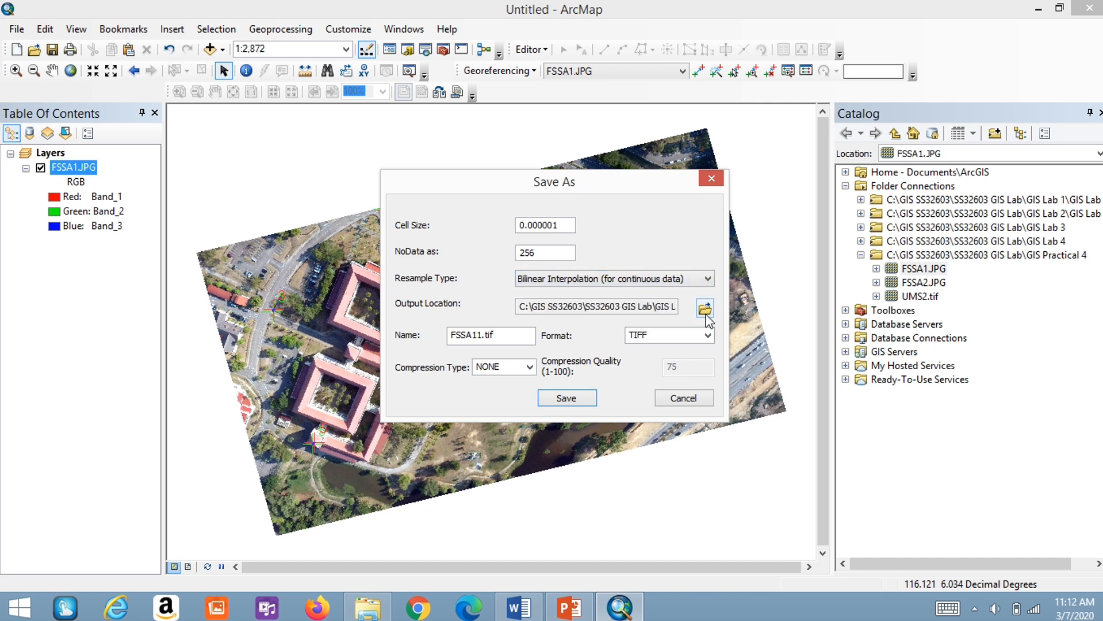
left_click(705, 309)
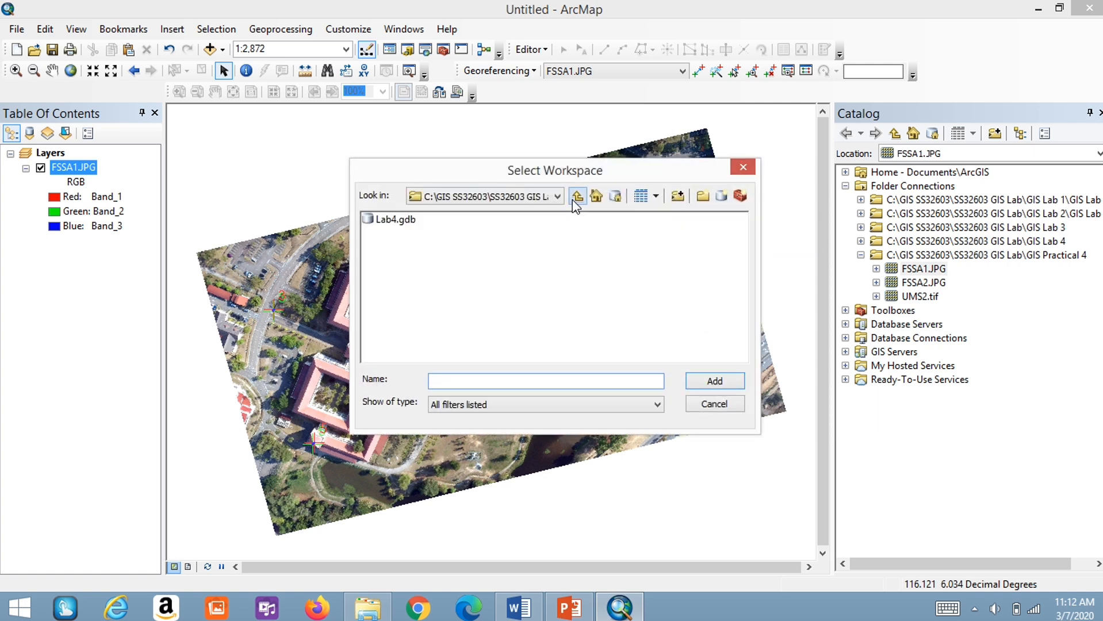
left_click(558, 196)
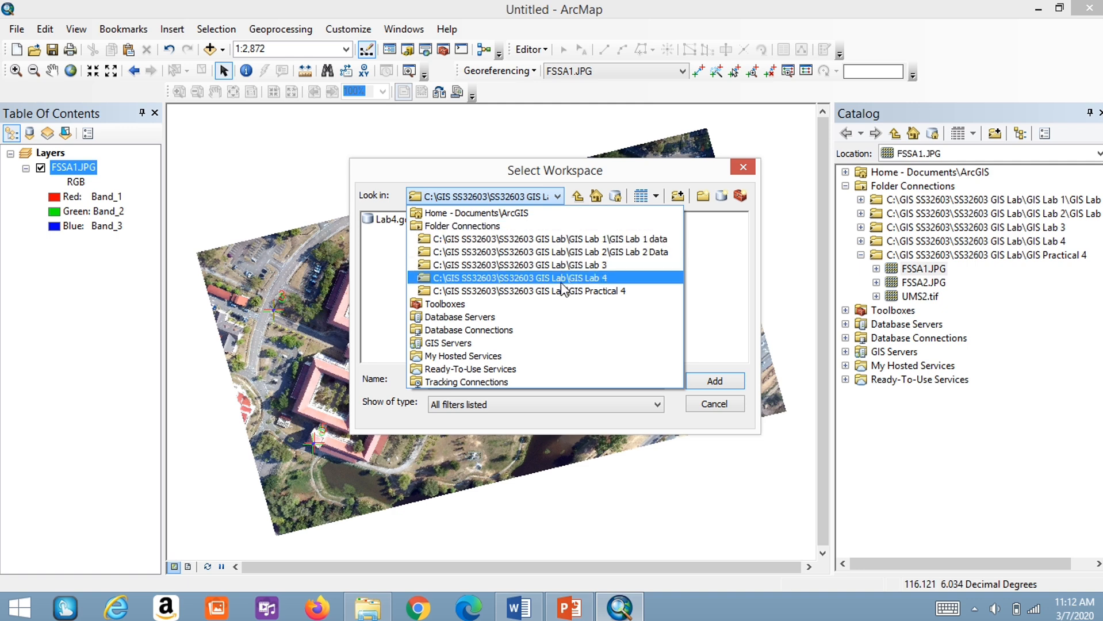
left_click(551, 292)
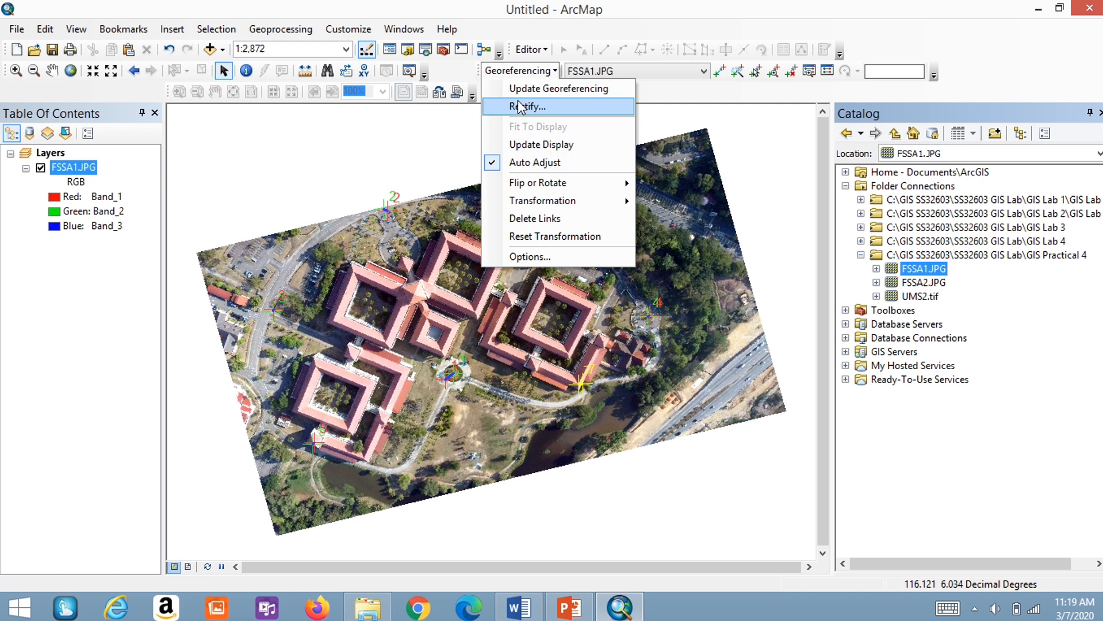
Start rectifying FSSA1.JPG with Bilinear Interpolation (for continuous data) resampling and the GIS Practical 4 folder as output location.
left_click(519, 107)
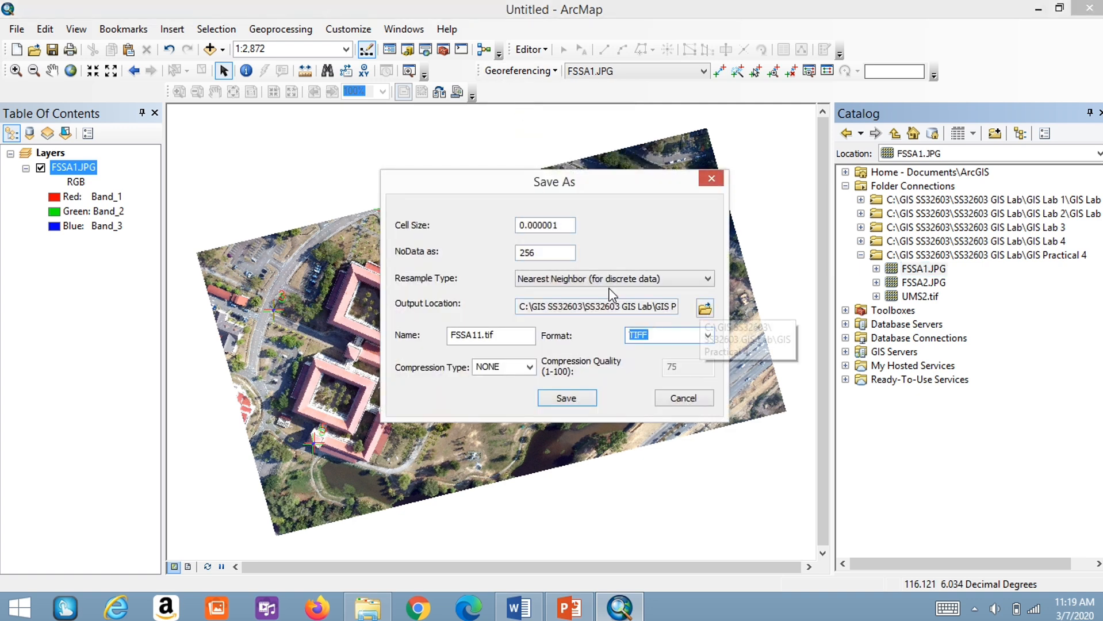
left_click(654, 279)
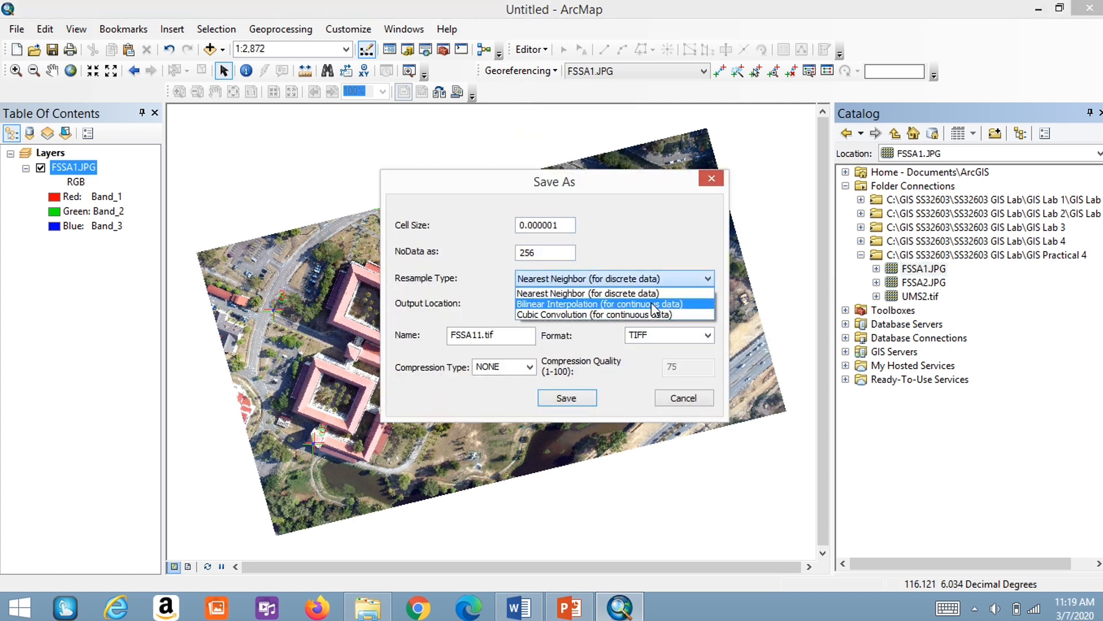
left_click(654, 305)
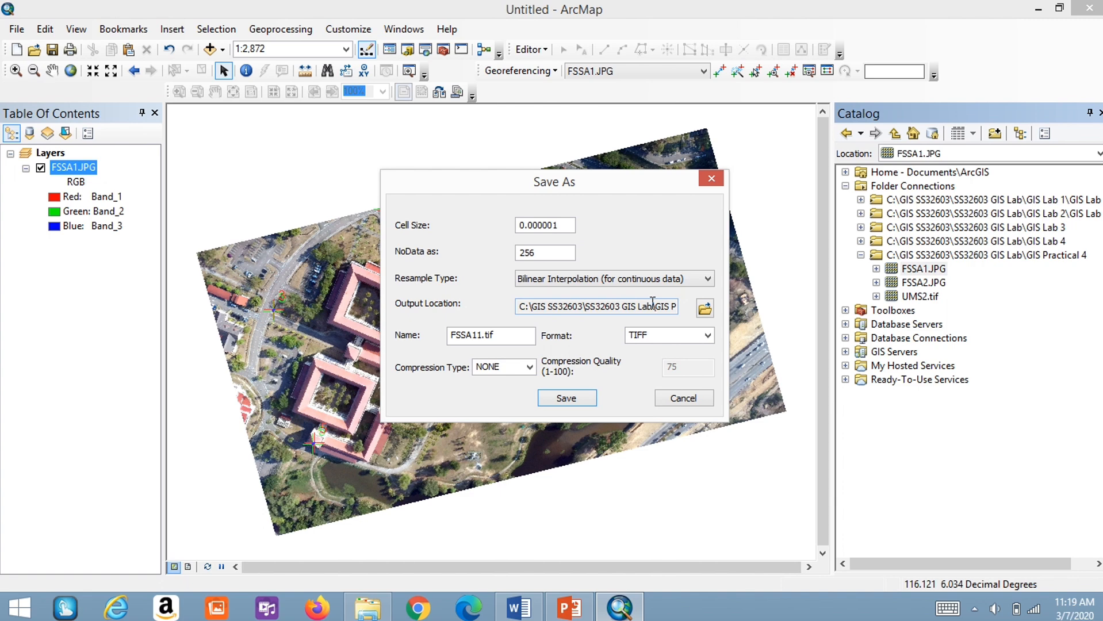
left_click(703, 309)
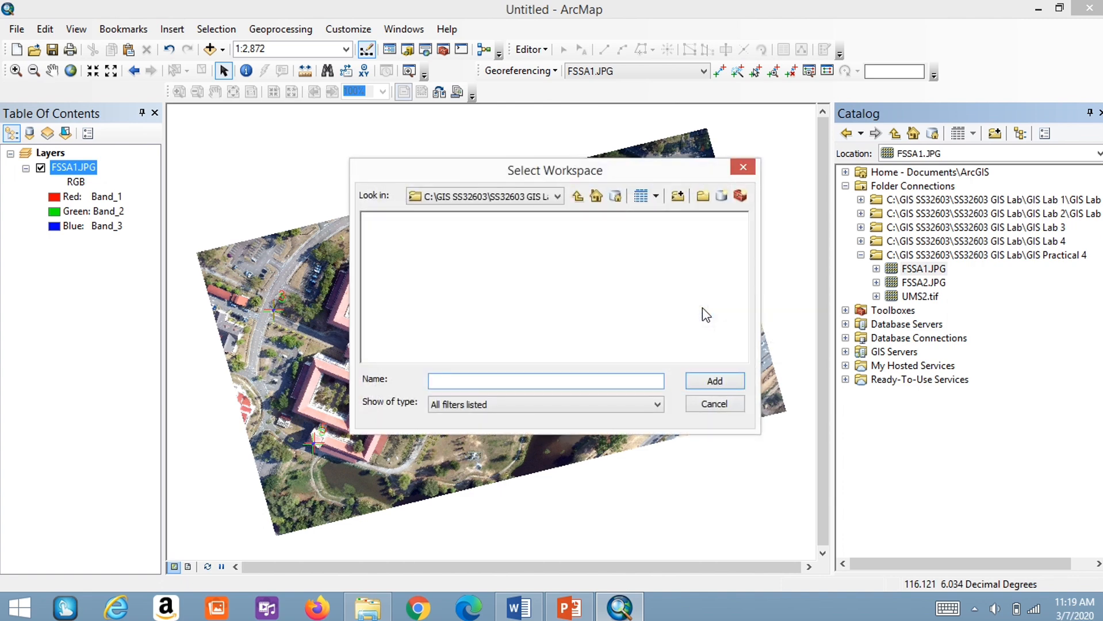
left_click(578, 196)
left_click(540, 275)
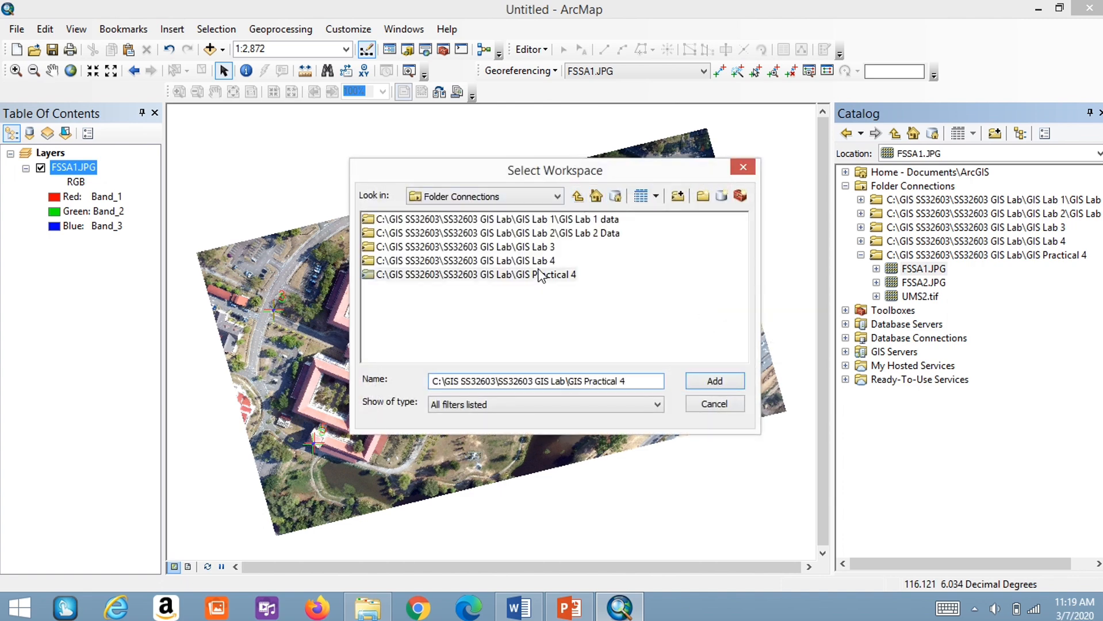
left_click(716, 383)
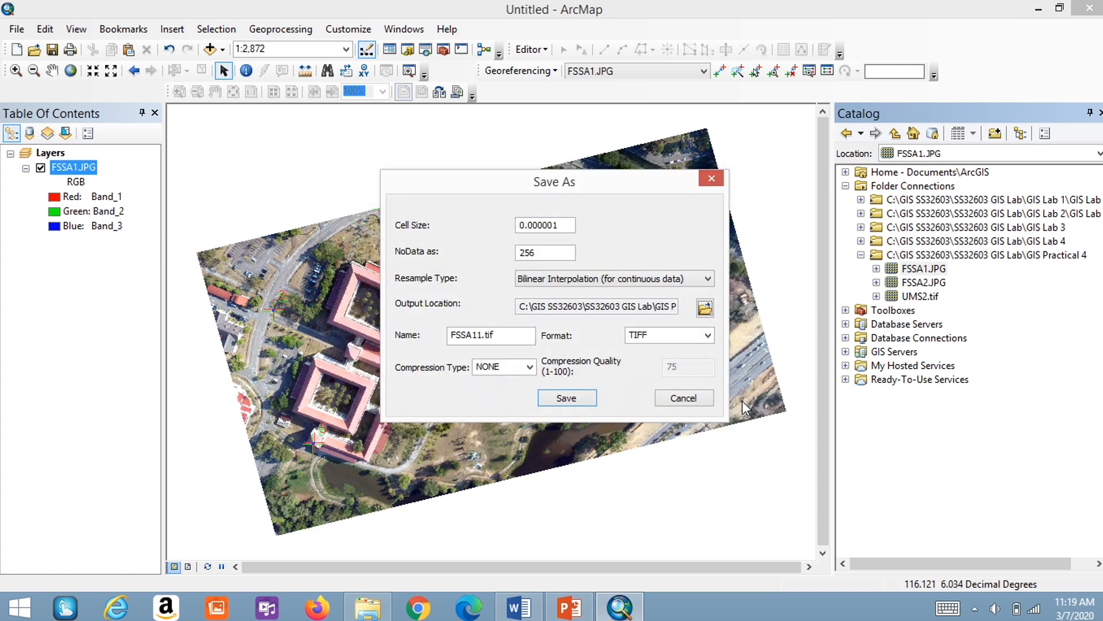
Save the rectified image as FSSA_georef in TIFF format and refresh the GIS Practical 4 folder in the Catalog.
left_click(504, 337)
key("BackSpace")
key("BackSpace")
key("BackSpace")
key("BackSpace")
type("_geore")
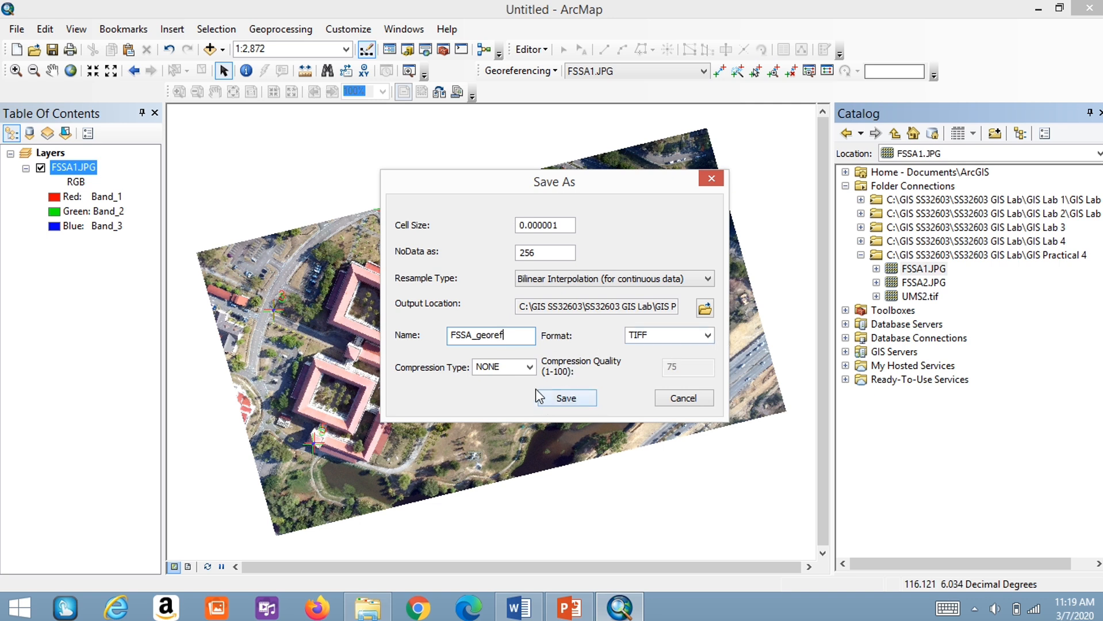
left_click(581, 399)
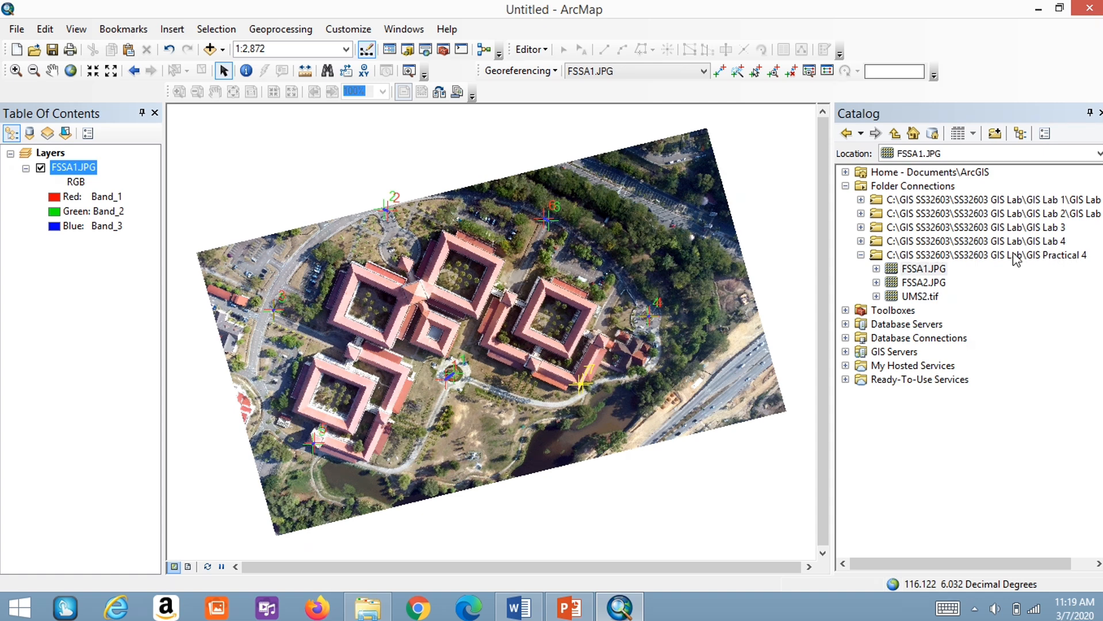
right_click(968, 257)
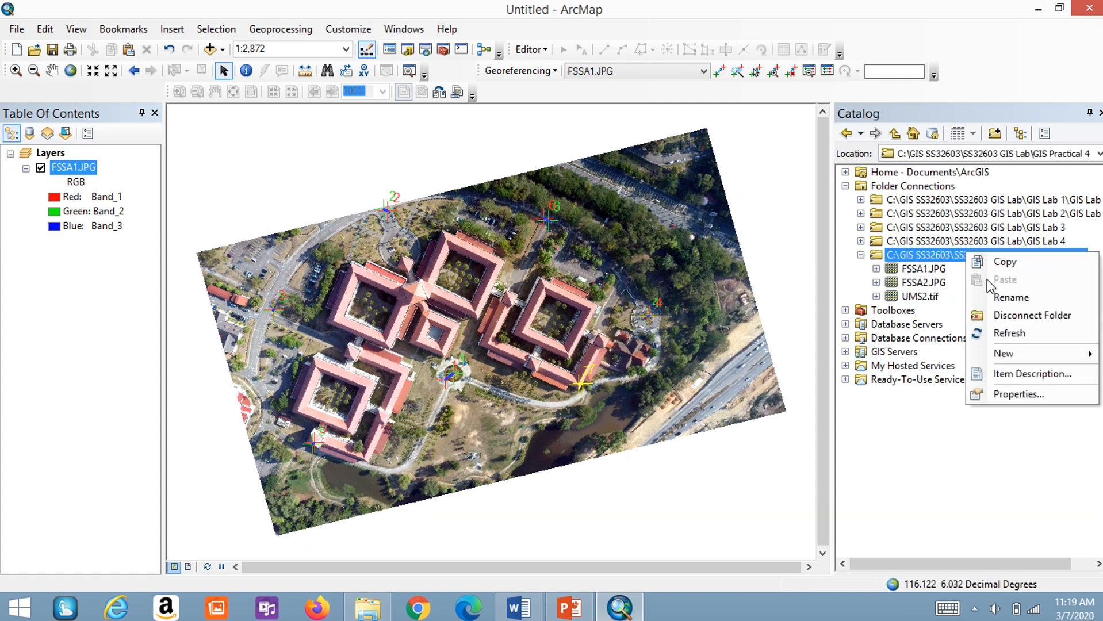
left_click(1002, 331)
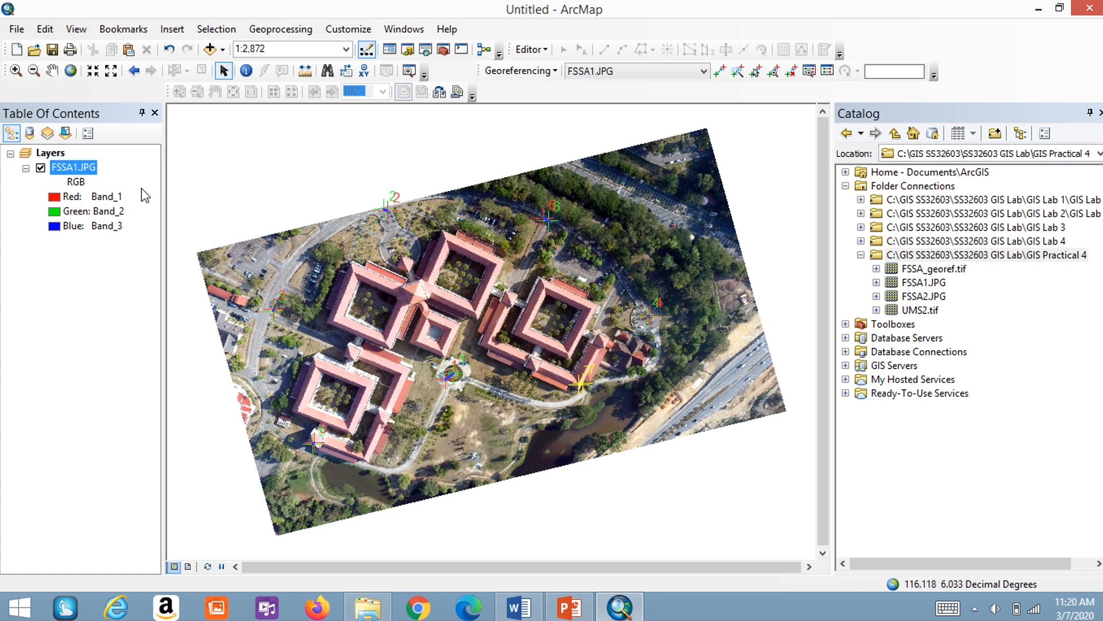
Hide the Georeferencing toolbar and remove the FSSA1.JPG layer from the map.
left_click(345, 30)
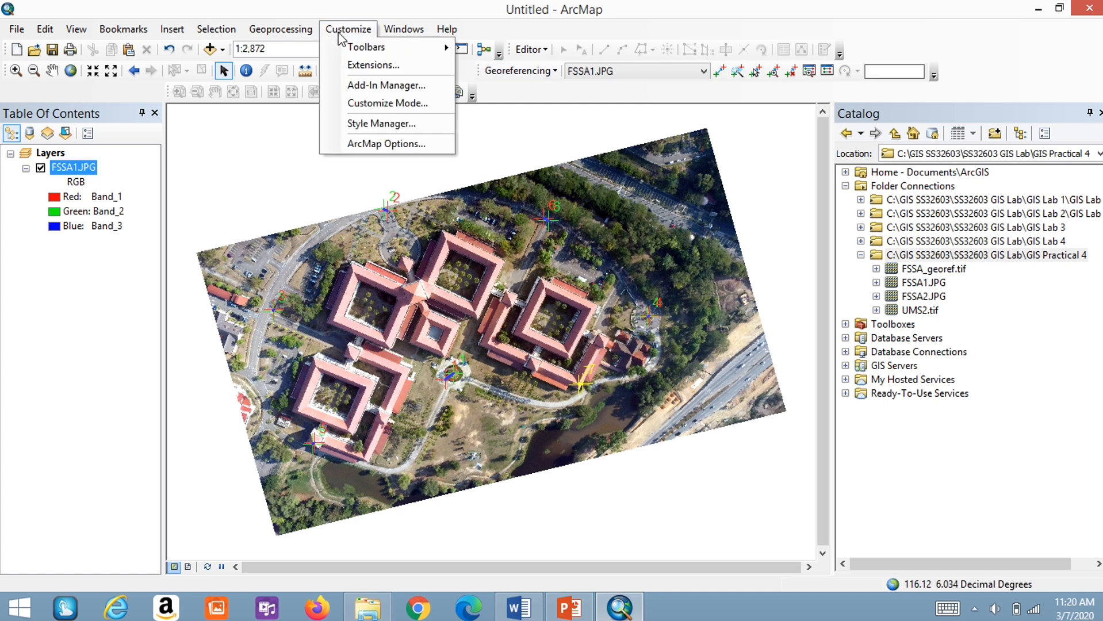
mouse_move(342, 44)
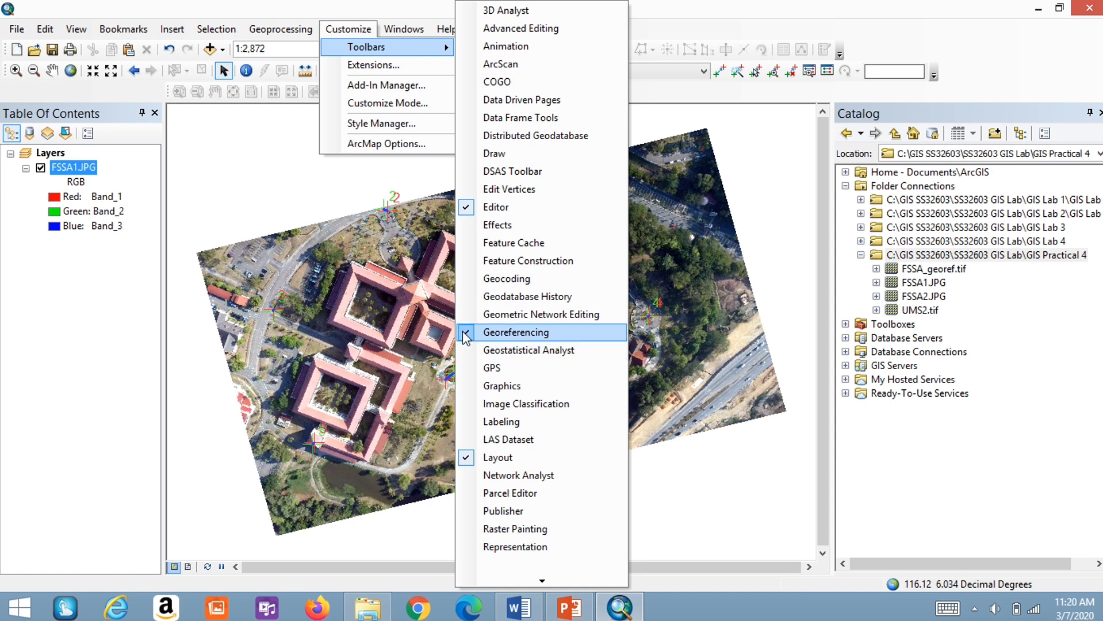
left_click(469, 337)
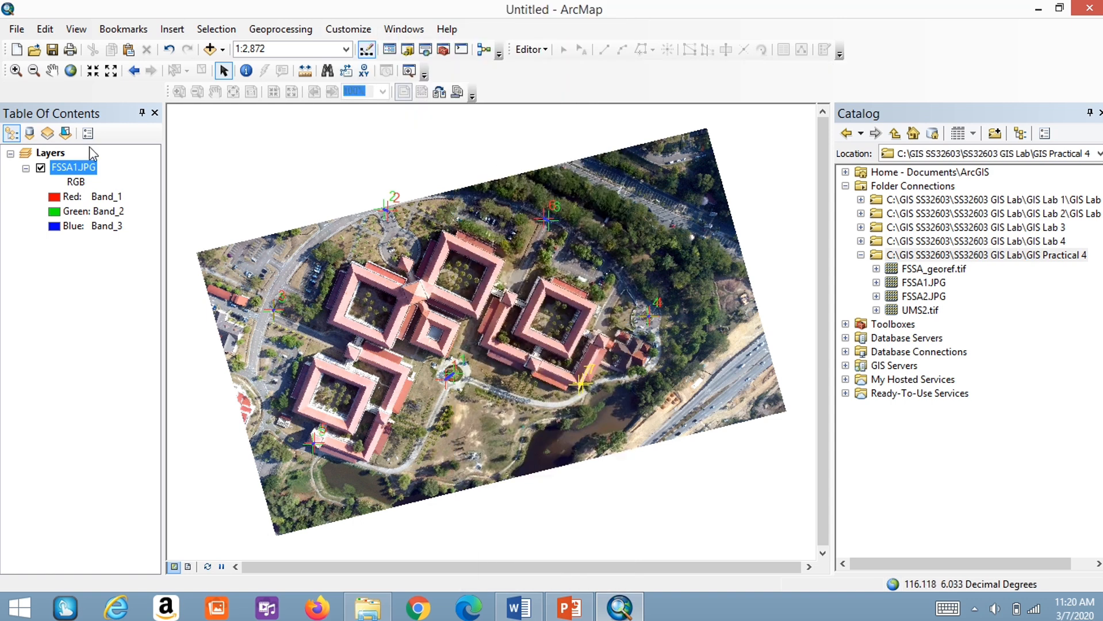
right_click(85, 171)
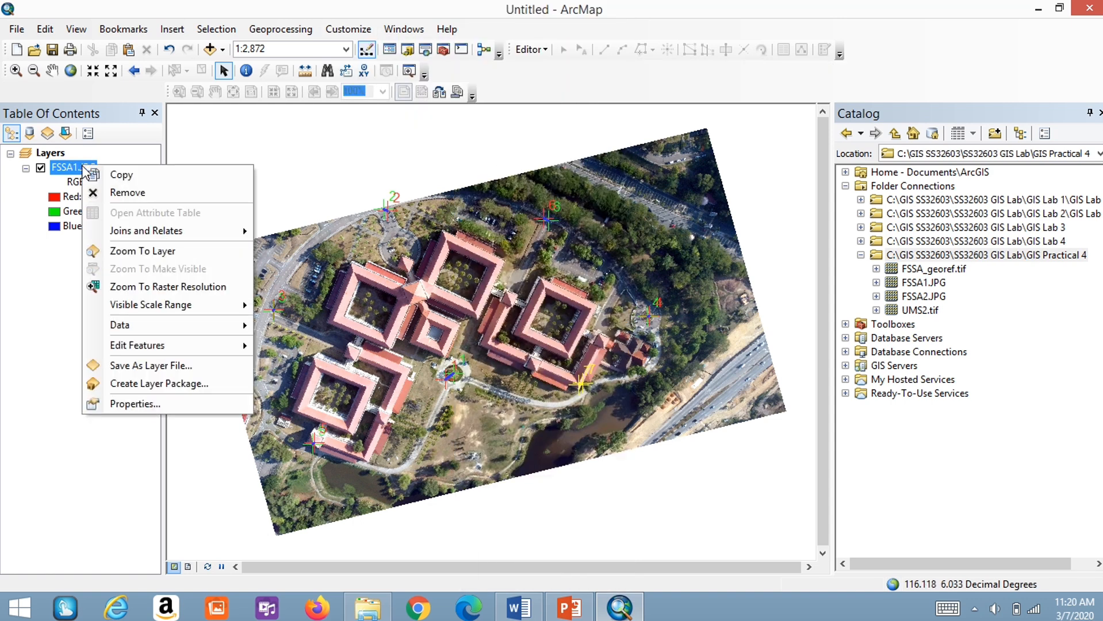
left_click(102, 193)
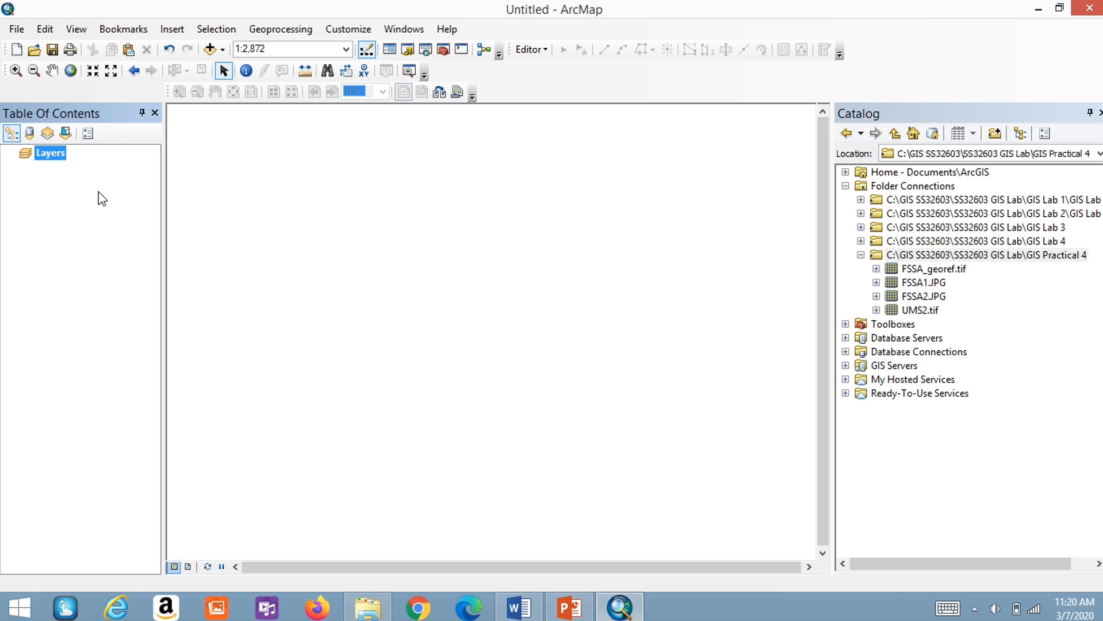
Show the Georeferencing toolbar again and add FSSA_georef.tif from the GIS Practical 4 folder to the map as a layer.
left_click(356, 32)
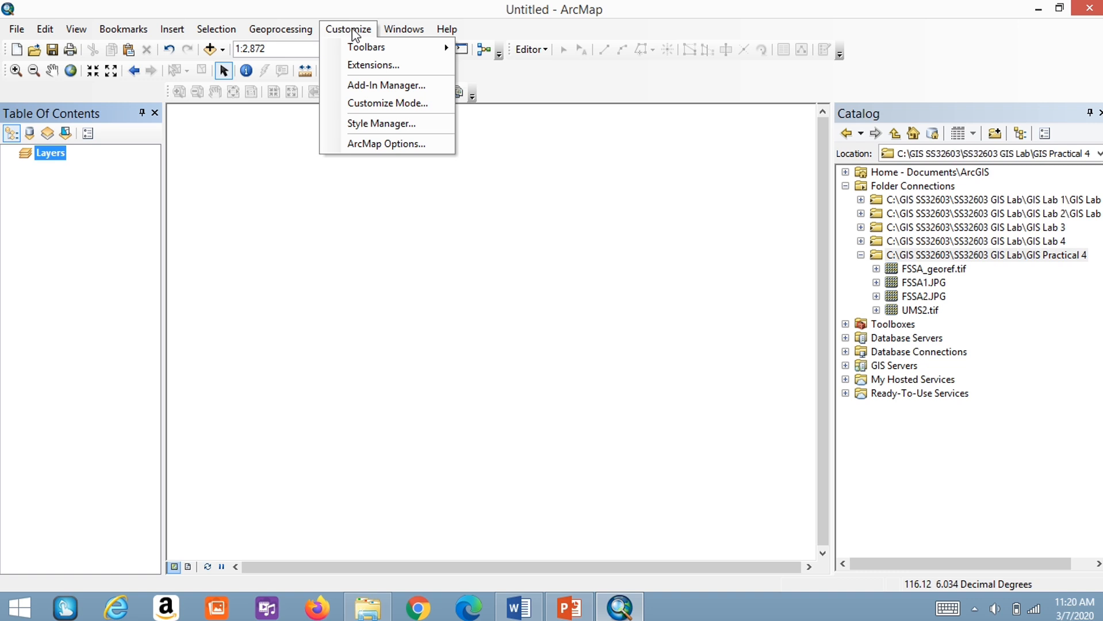
mouse_move(352, 49)
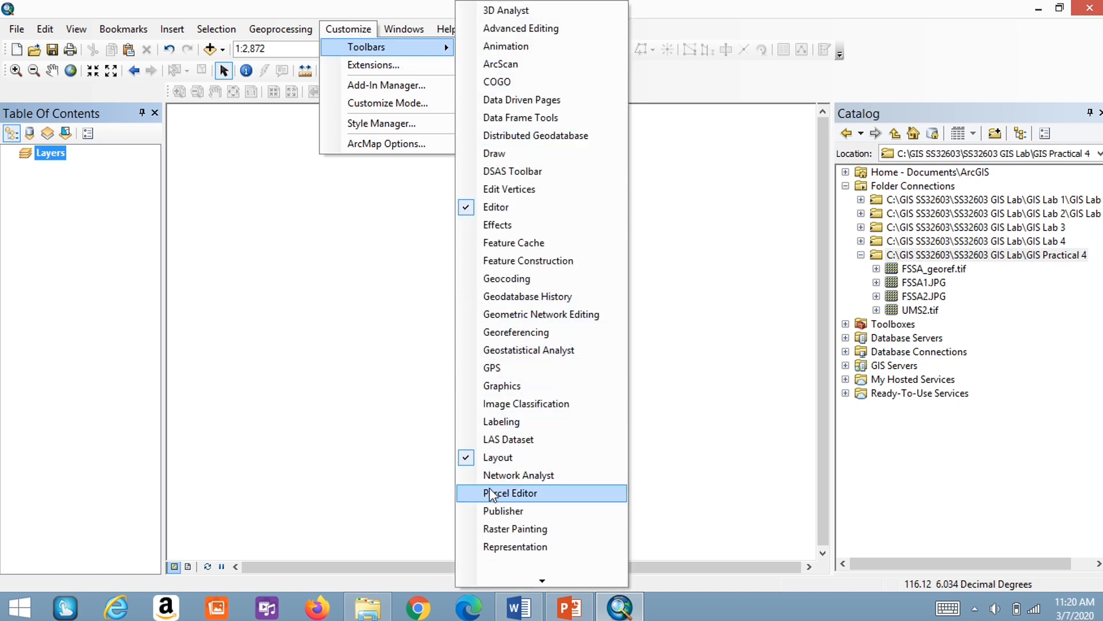
left_click(516, 333)
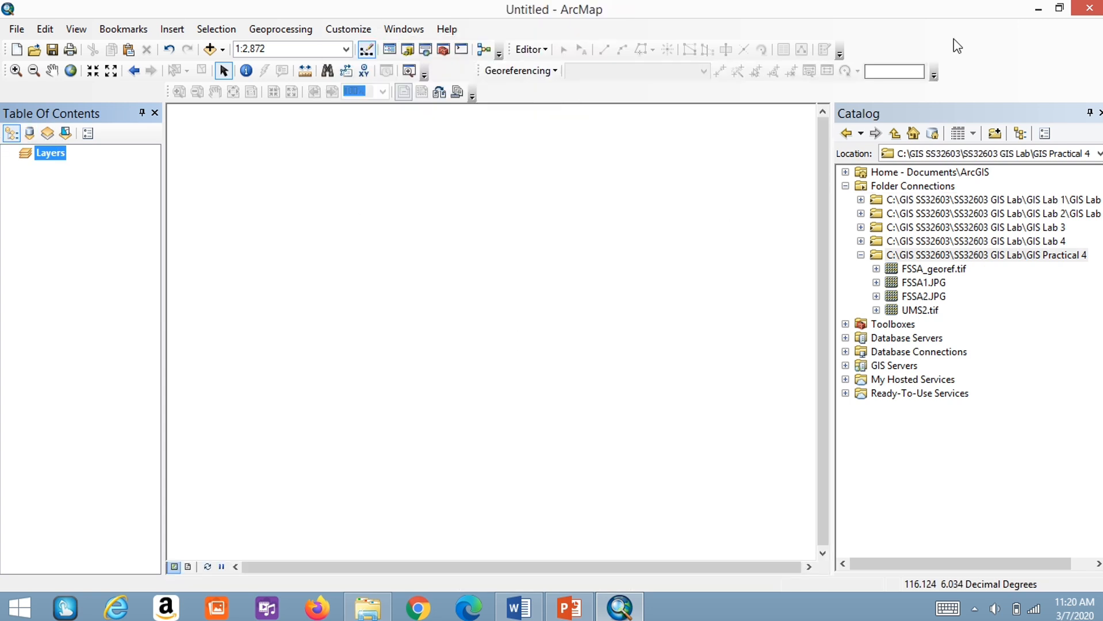
left_click(897, 273)
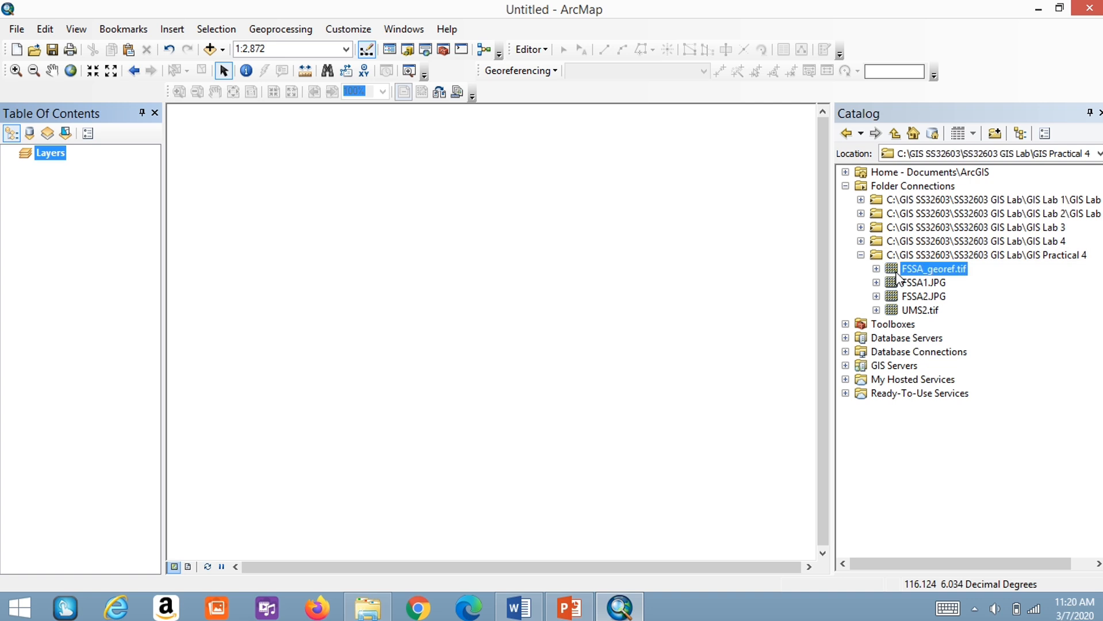
mouse_move(897, 273)
left_mouse_down()
mouse_move(487, 224)
mouse_move(135, 231)
left_mouse_up()
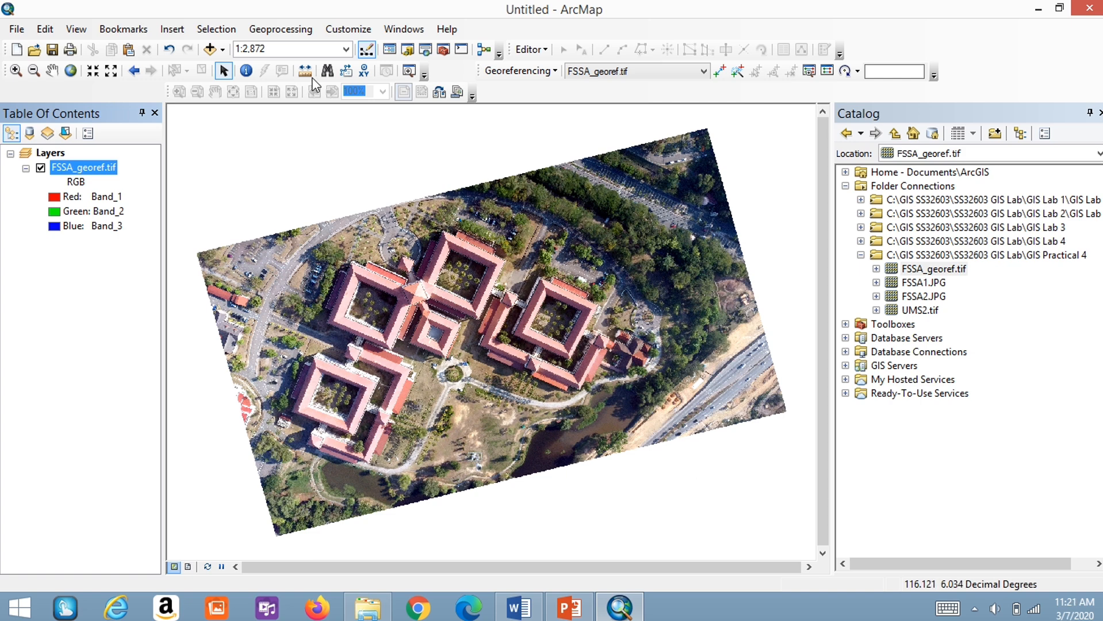
Identify the coordinates and RGB values of a point in the northwest part of the FSSA_georef.tif image and close the results.
left_click(246, 71)
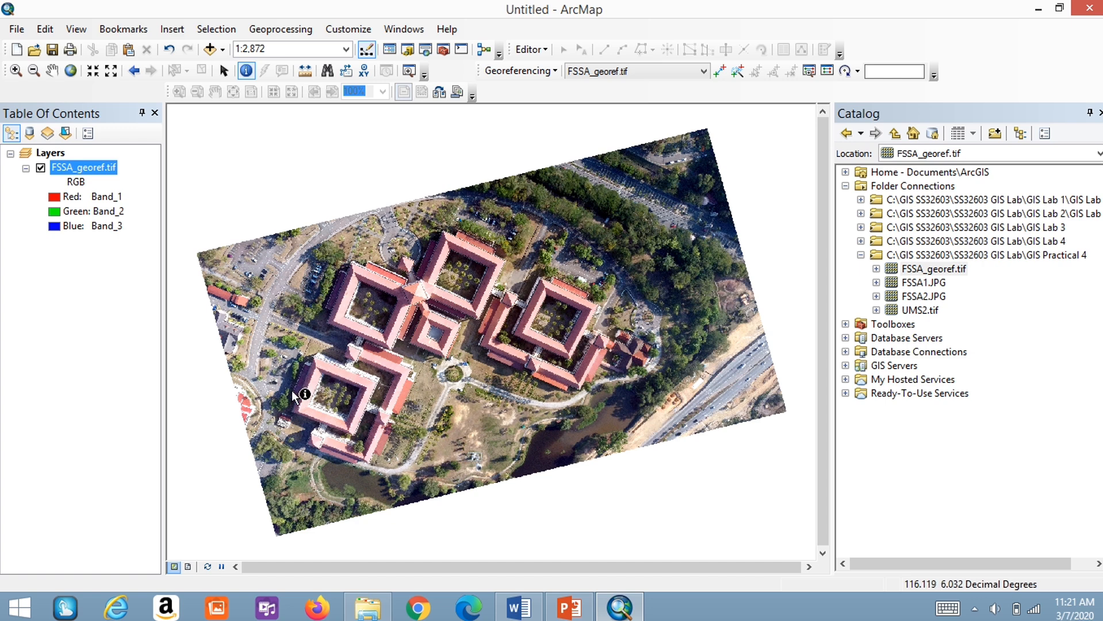
left_click(265, 271)
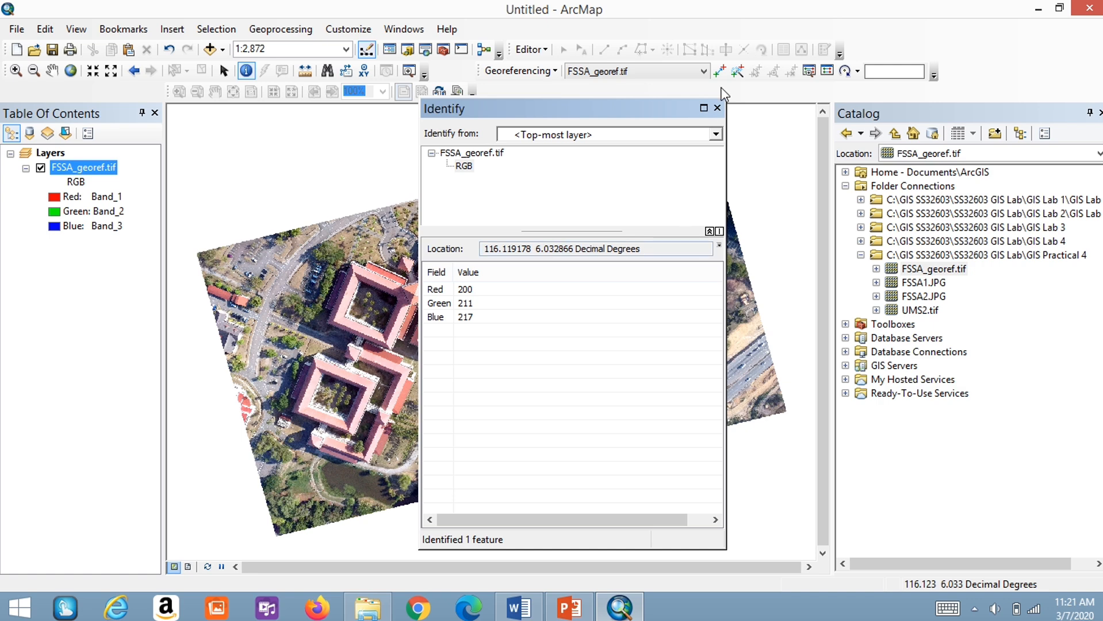
left_click(717, 108)
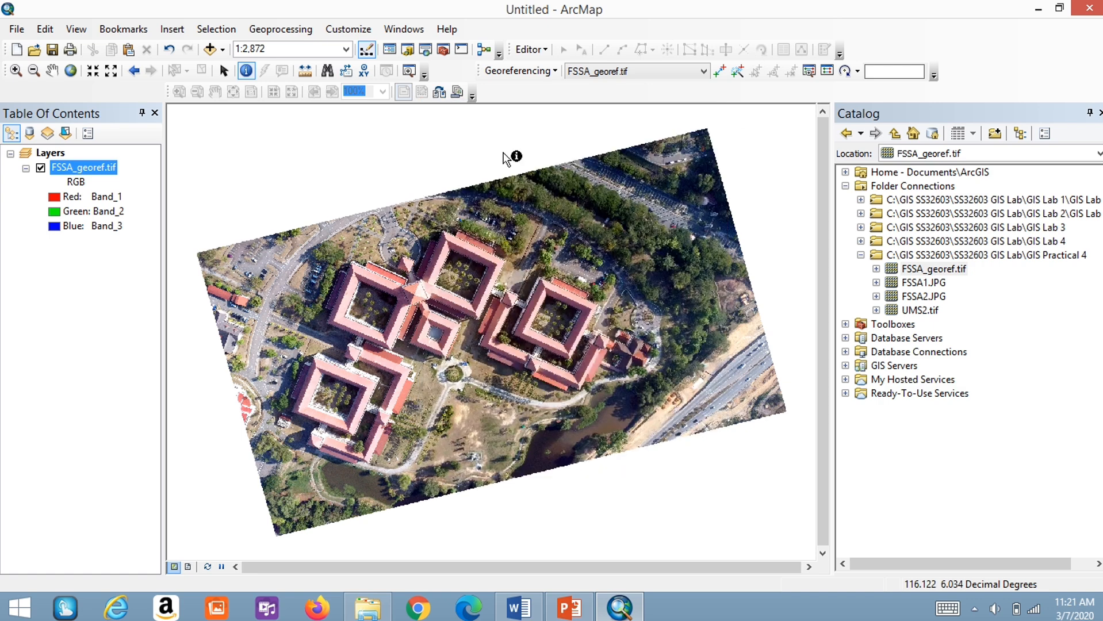